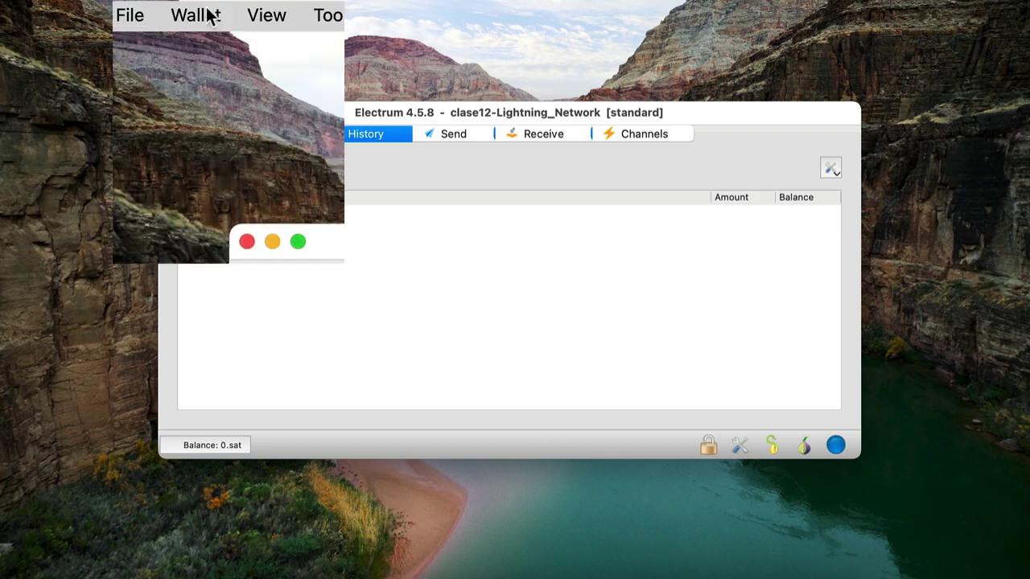
View the wallet's information details, then close that window
left_click(207, 16)
left_click(251, 55)
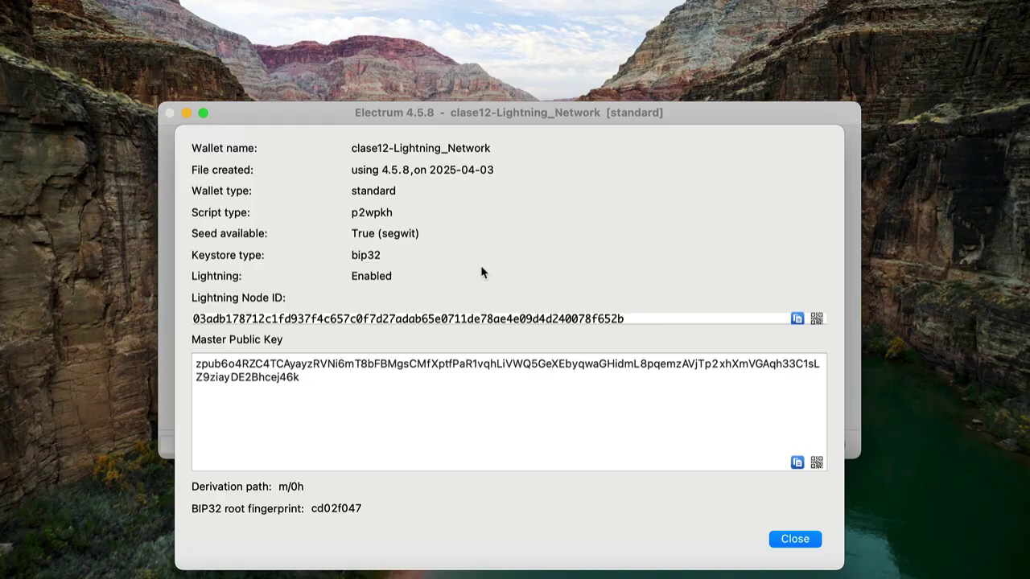
left_click(798, 544)
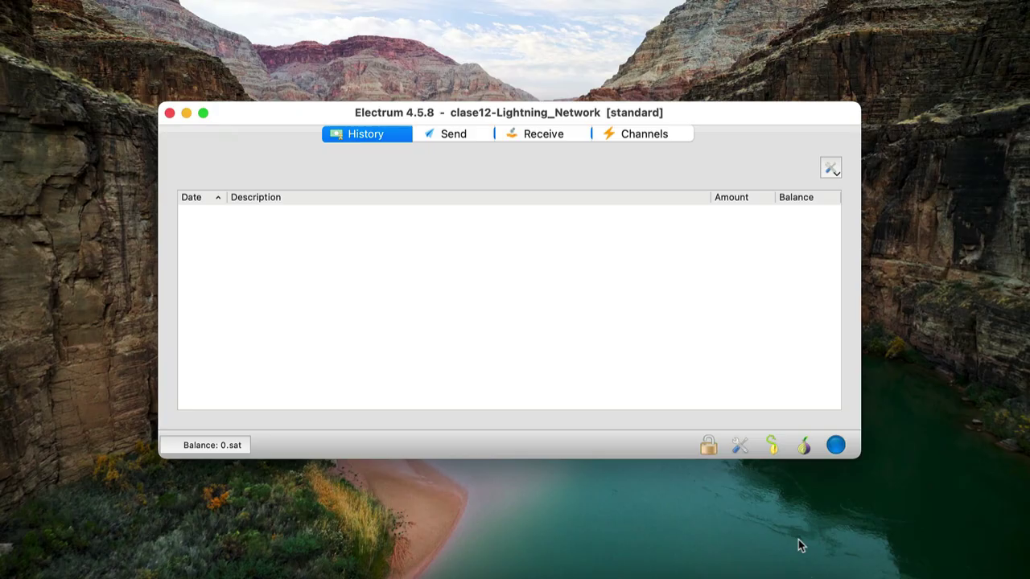
Try a new Lightning channel, which fails for lack of funds, then return to Channels once 550000 sat arrives
left_click(673, 139)
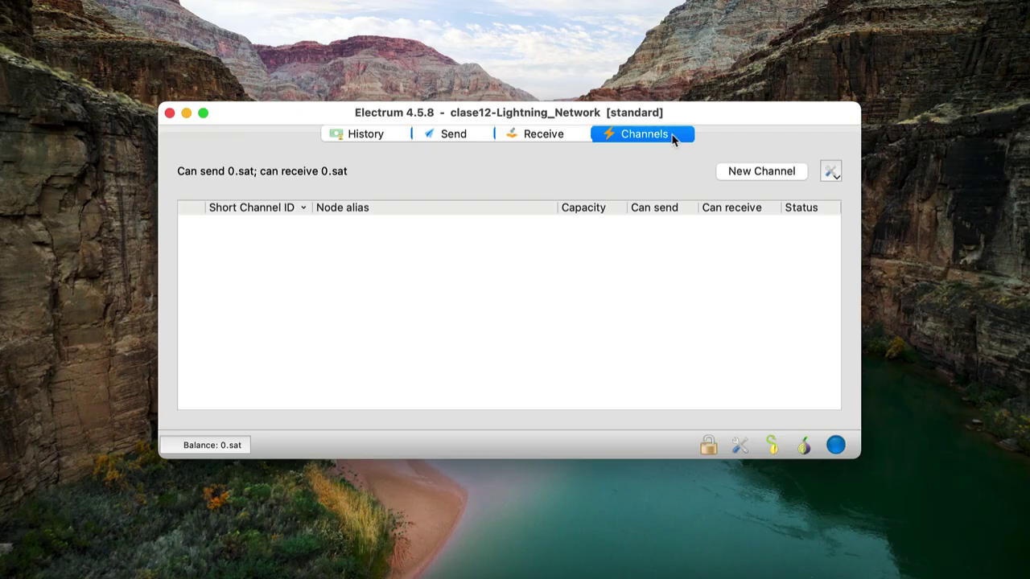
left_click(195, 13)
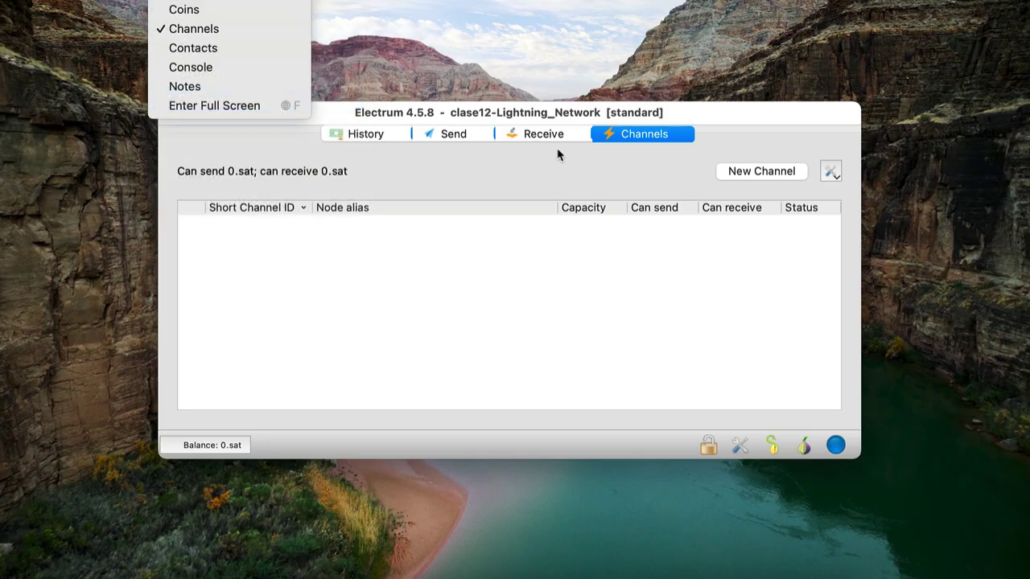
left_click(600, 168)
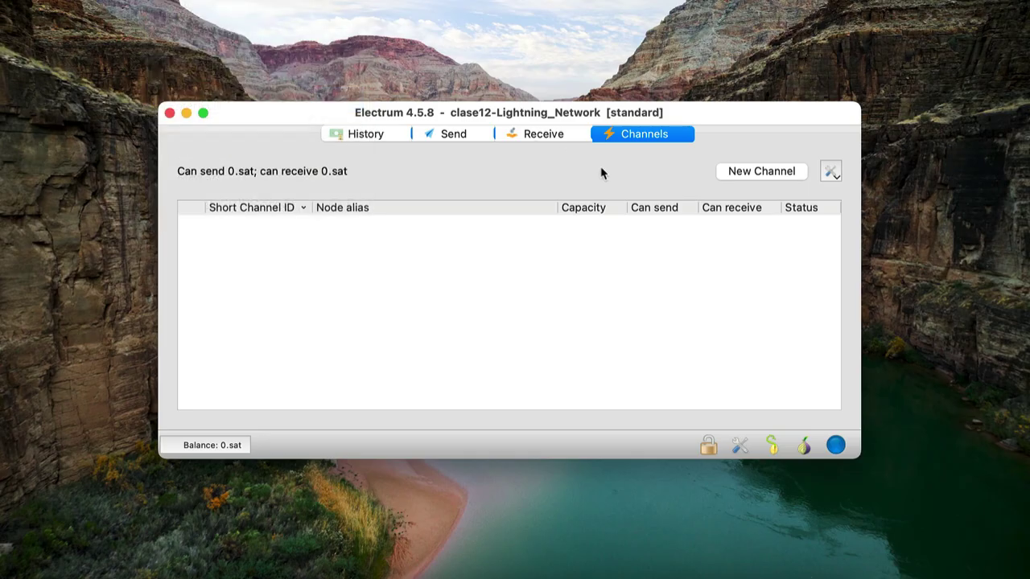
left_click(771, 173)
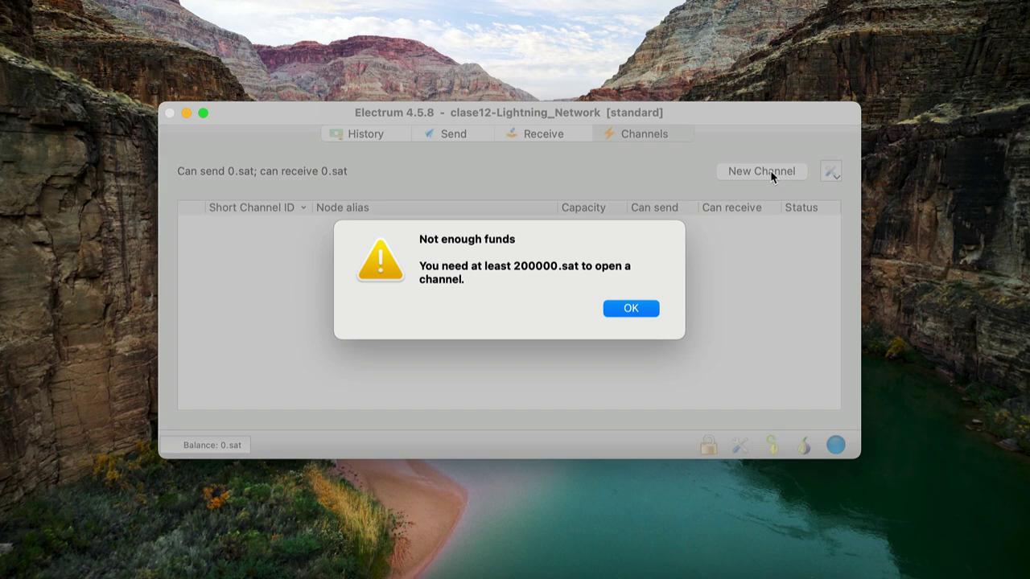
left_click(651, 309)
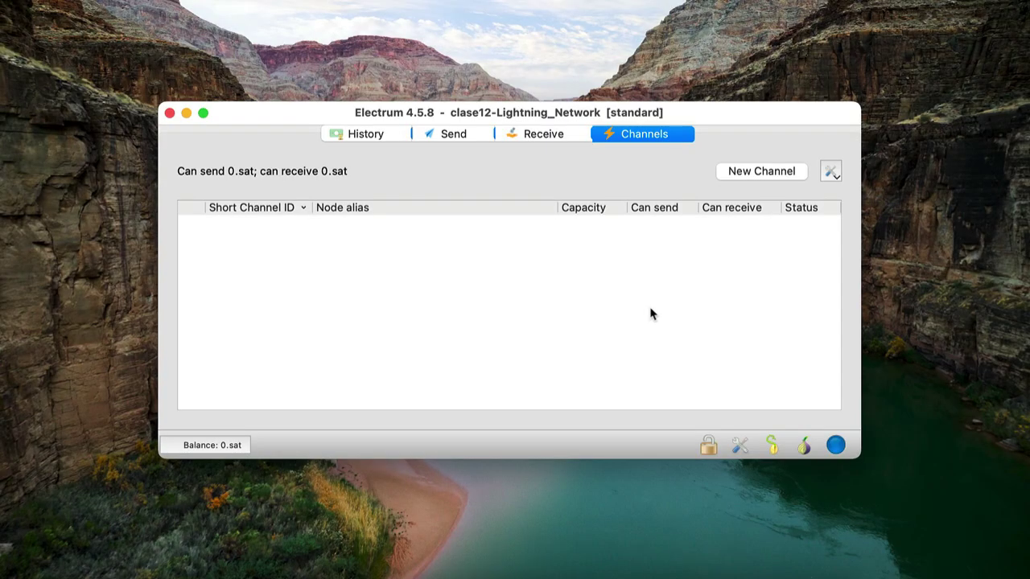
left_click(394, 135)
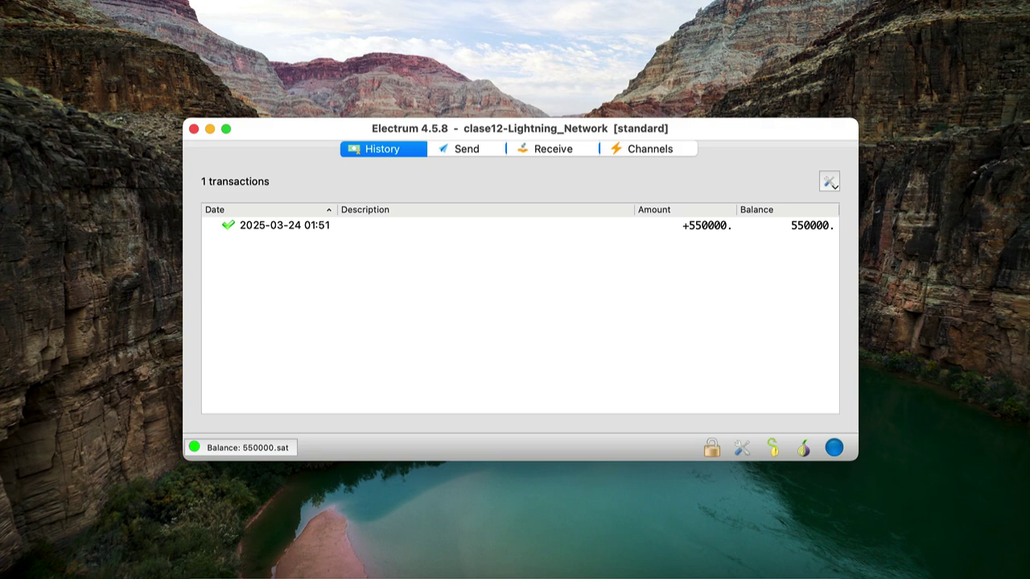
left_click(654, 154)
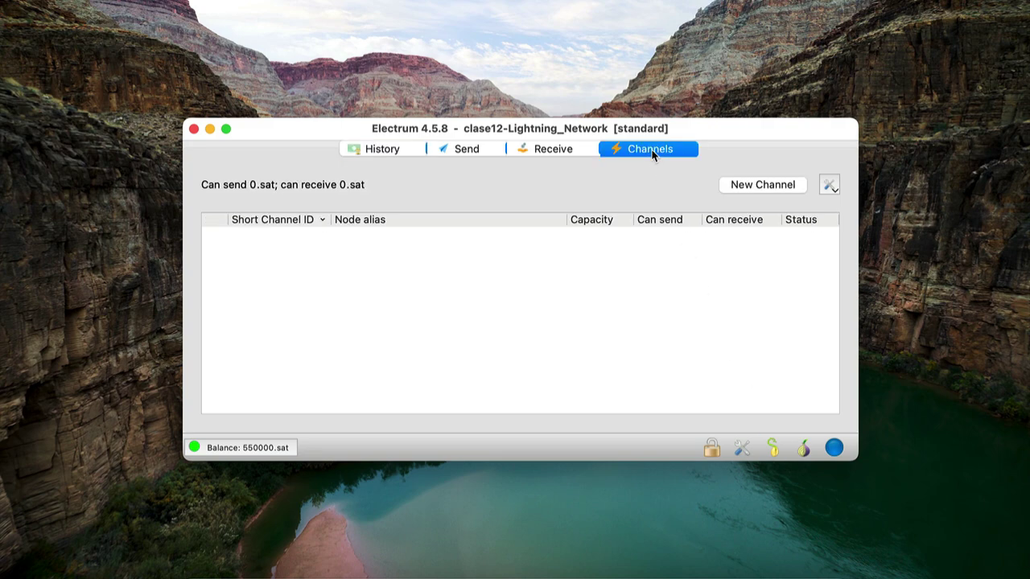
Start a new Lightning channel and agree to create the wallet's first channel
left_click(773, 186)
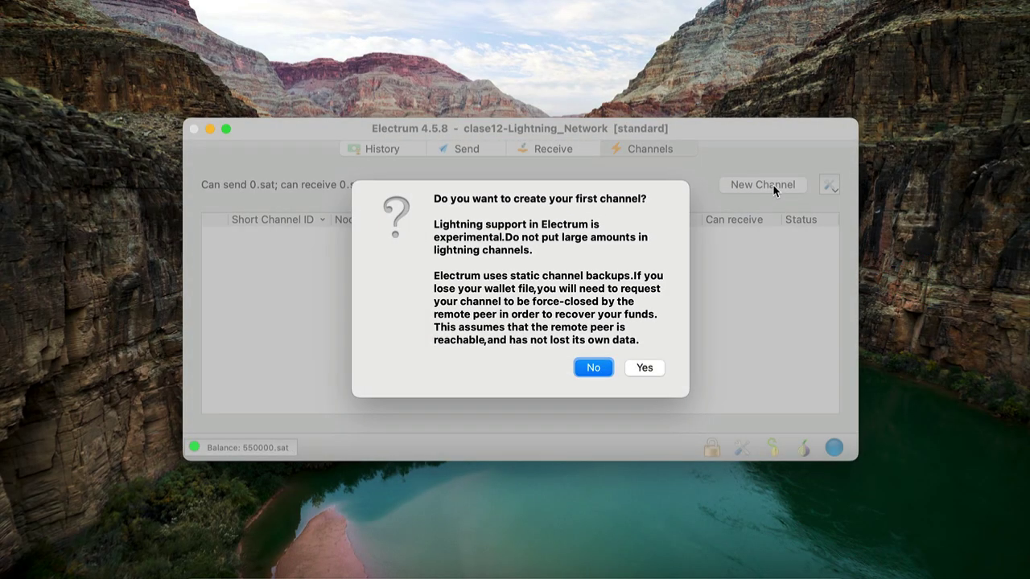
left_click(645, 367)
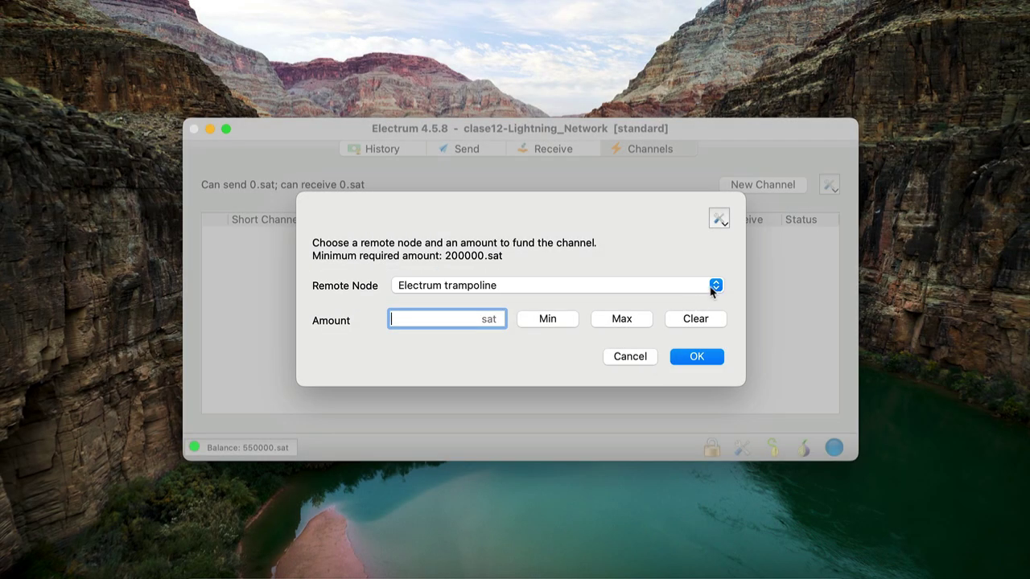
Leave Electrum trampoline as the remote node, cancel the channel funding, and open Preferences
left_click(714, 288)
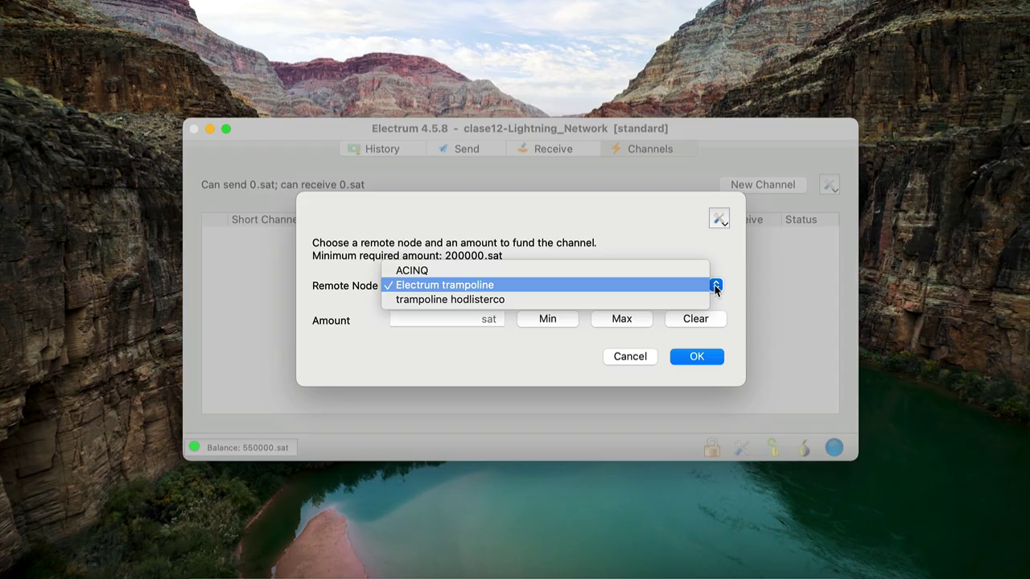
left_click(640, 364)
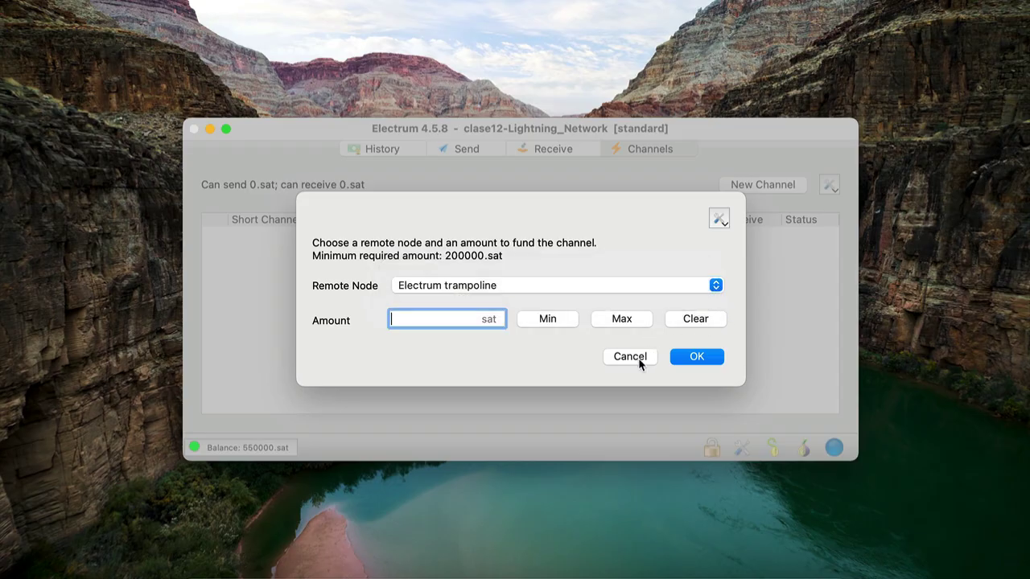
left_click(630, 356)
left_click(741, 449)
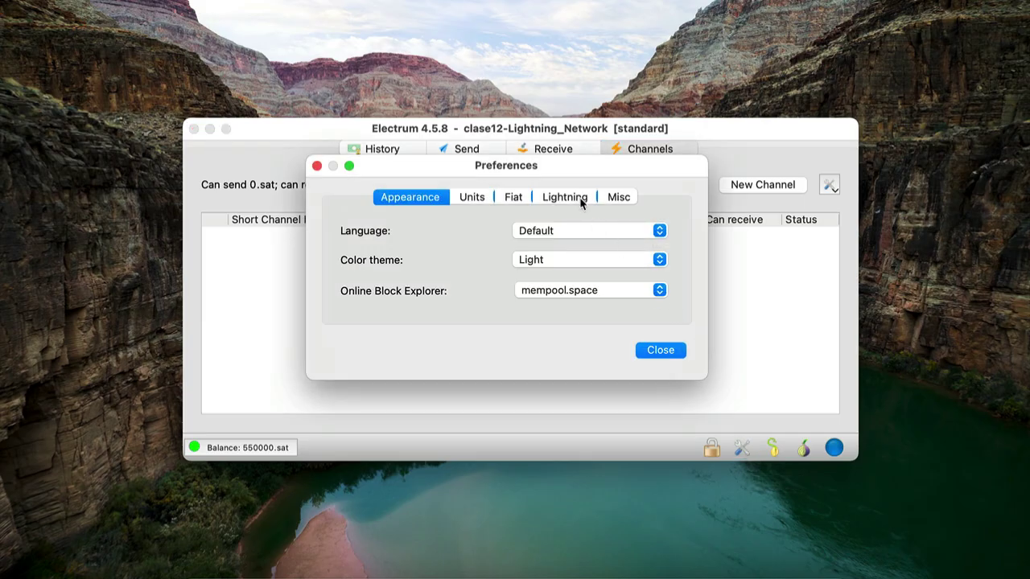
Uncheck 'Use trampoline routing' in Lightning preferences and confirm disabling trampoline on closing
left_click(581, 204)
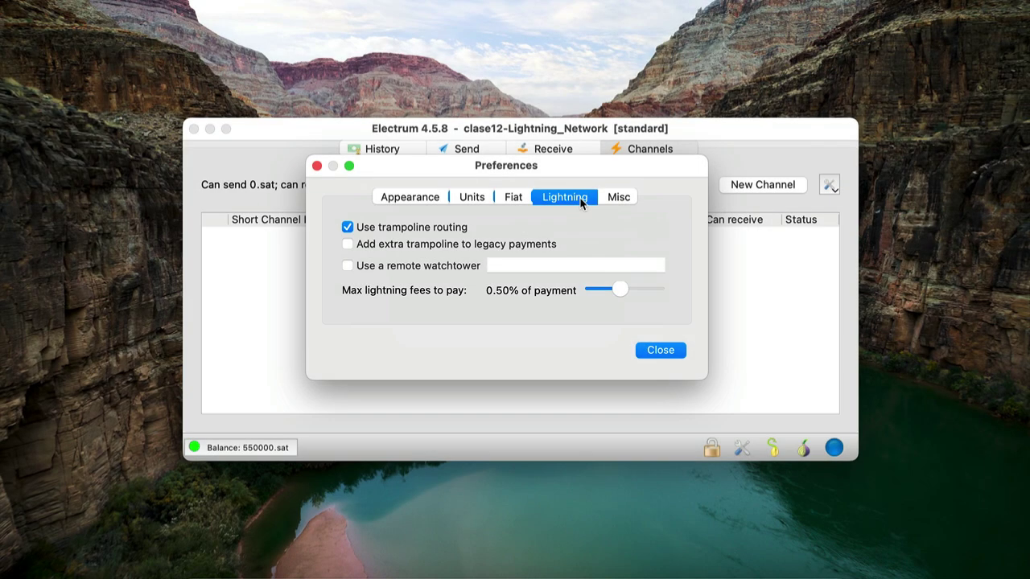
mouse_move(347, 229)
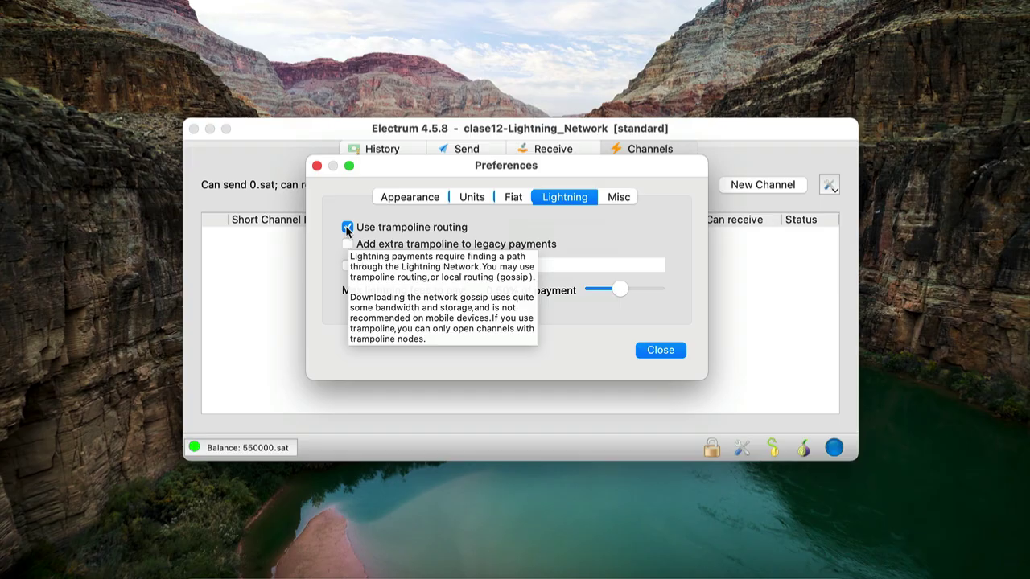
left_click(347, 228)
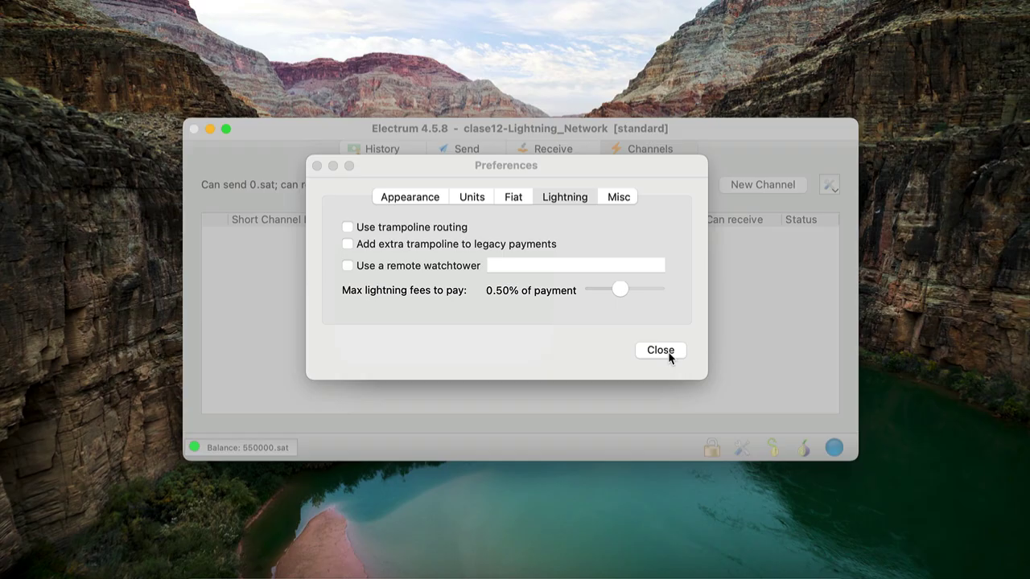
left_click(667, 352)
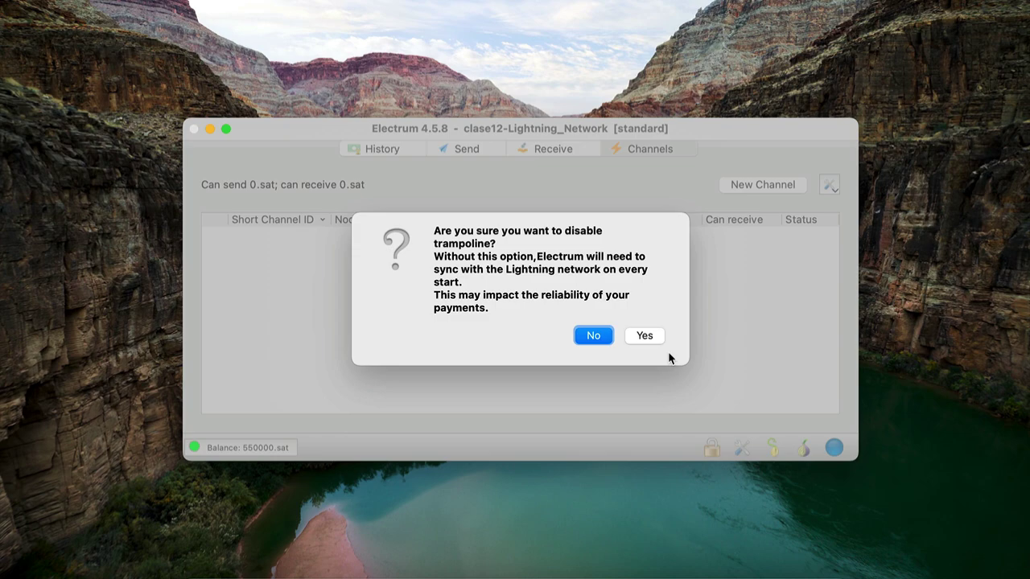
left_click(651, 339)
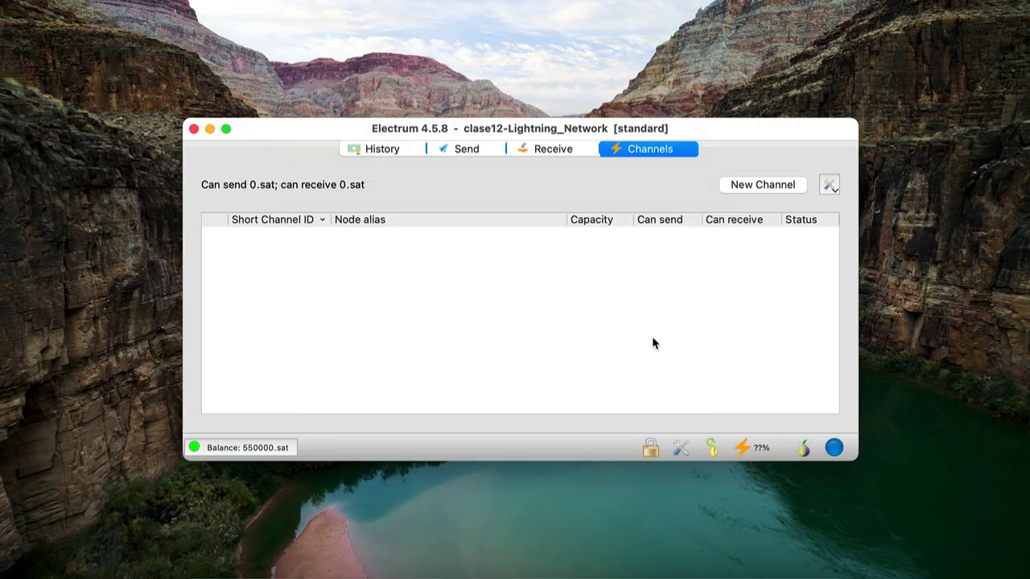
left_click(764, 188)
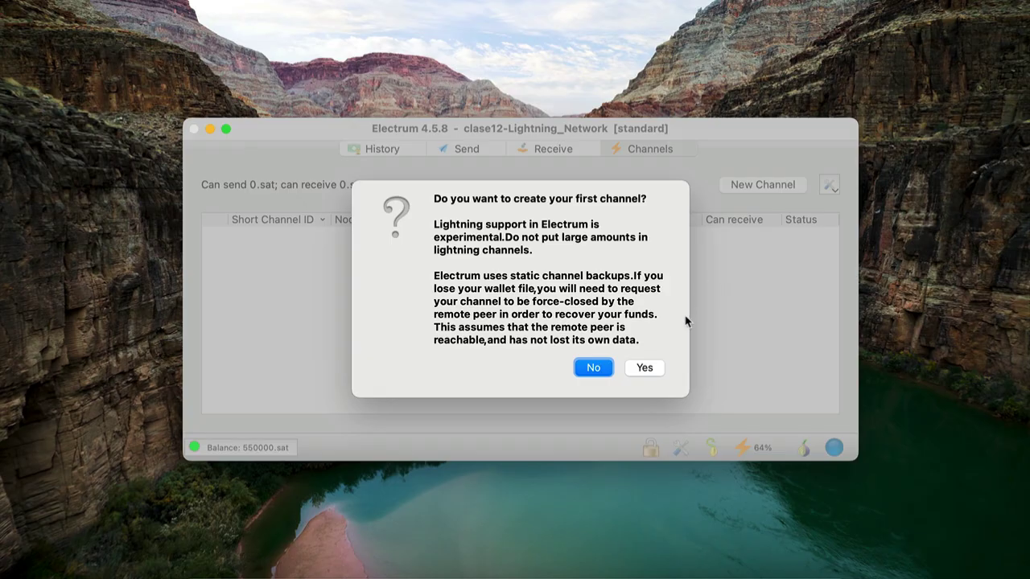
Confirm the first channel and cycle Suggest Peer to fill the Remote Node ID
left_click(650, 368)
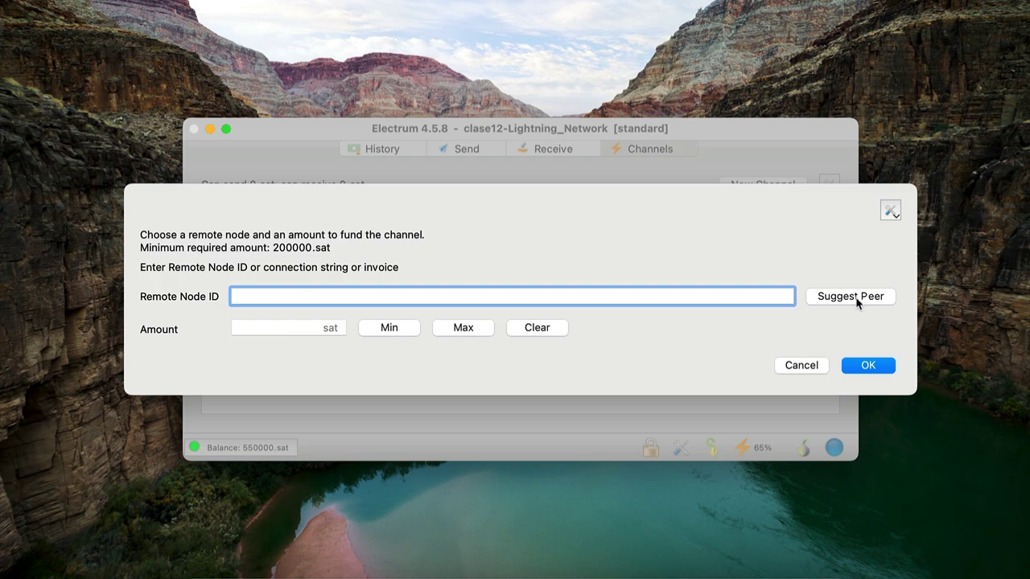
left_click(858, 299)
left_click(850, 296)
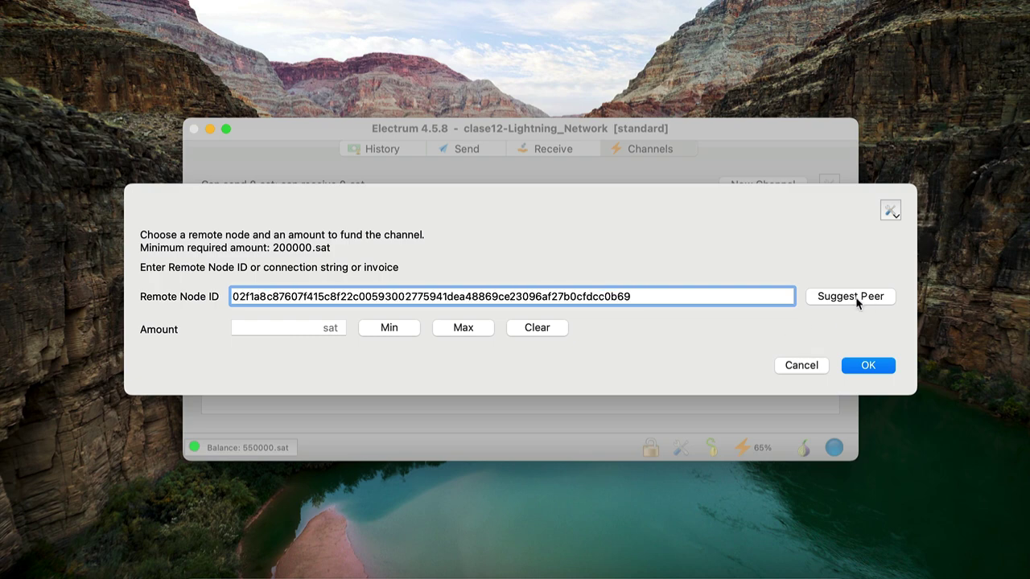
left_click(850, 296)
left_click(858, 300)
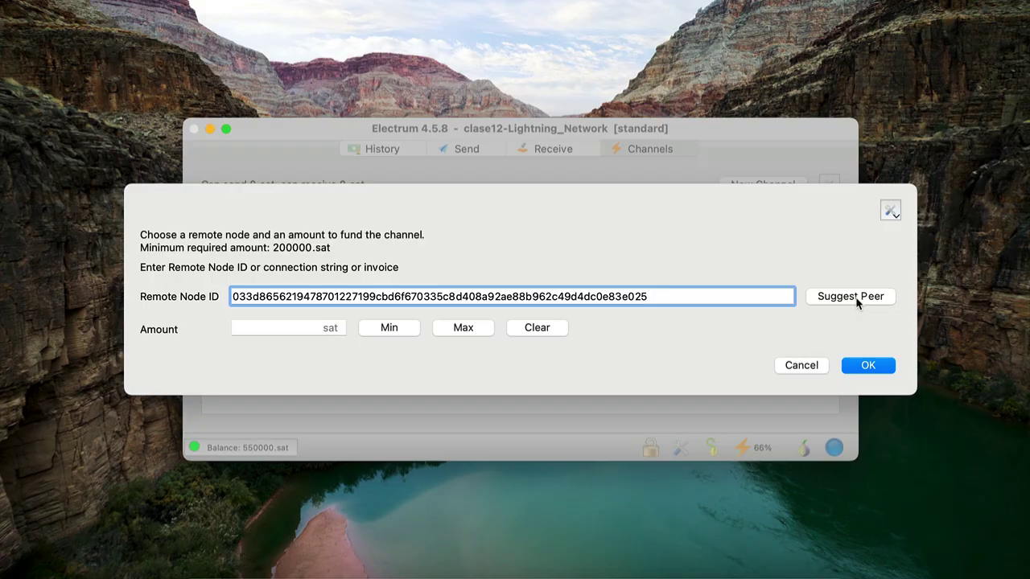
In Tor Browser, open mempool.space's Lightning explorer and scroll down to the node ranking tables
left_click(574, 569)
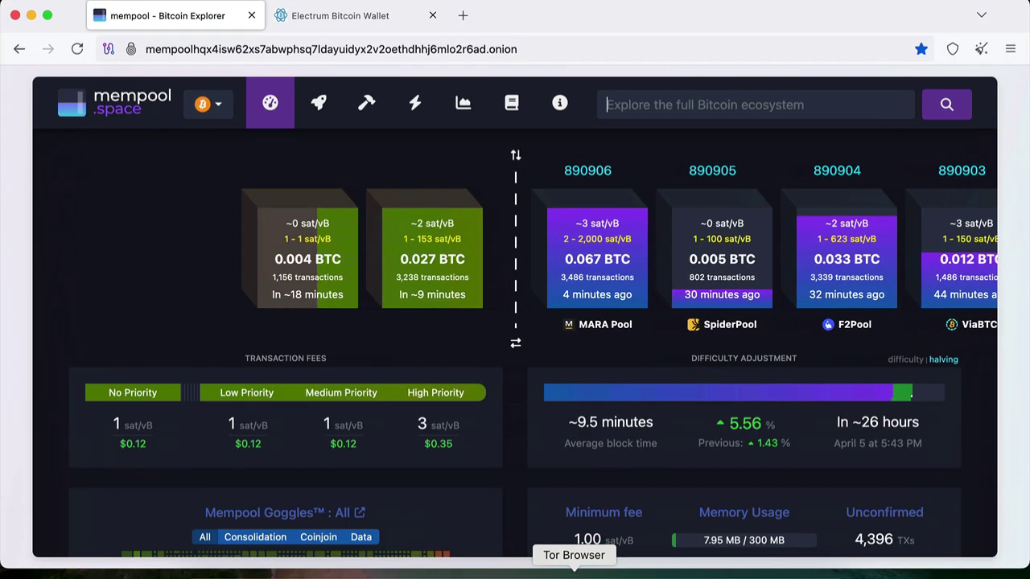
left_click(415, 105)
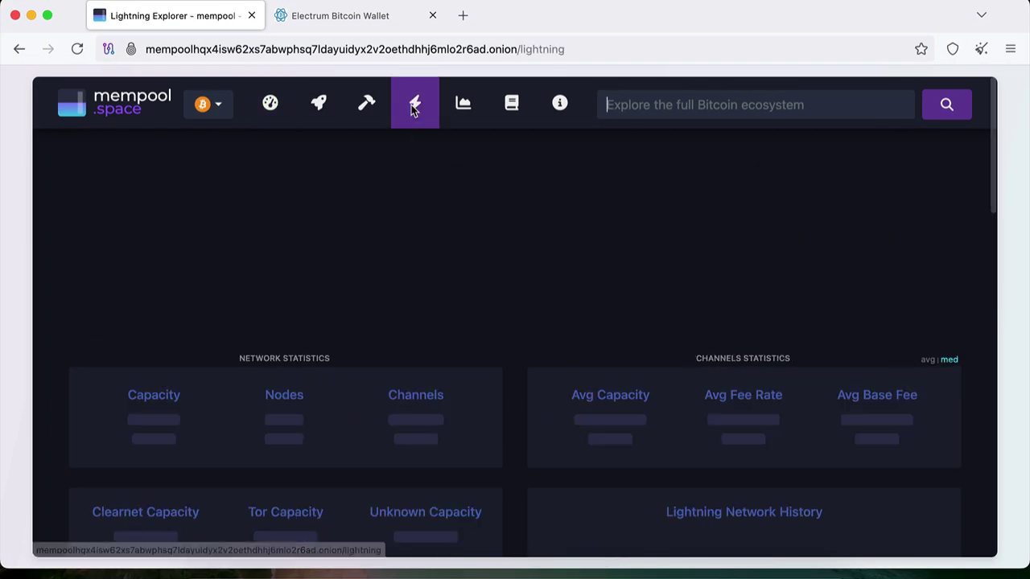
scroll(458, 221, "down", 5)
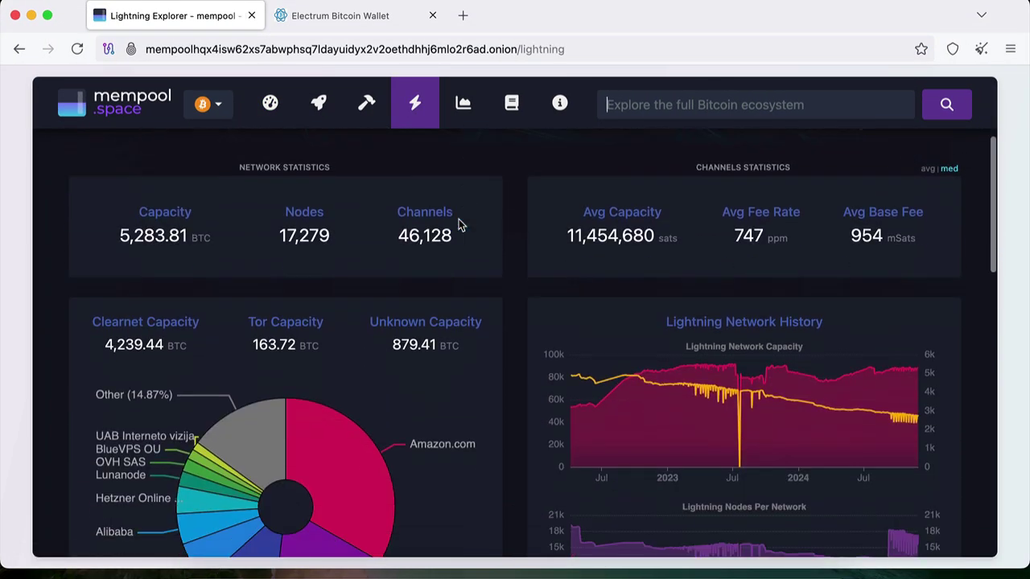
scroll(459, 221, "down", 6)
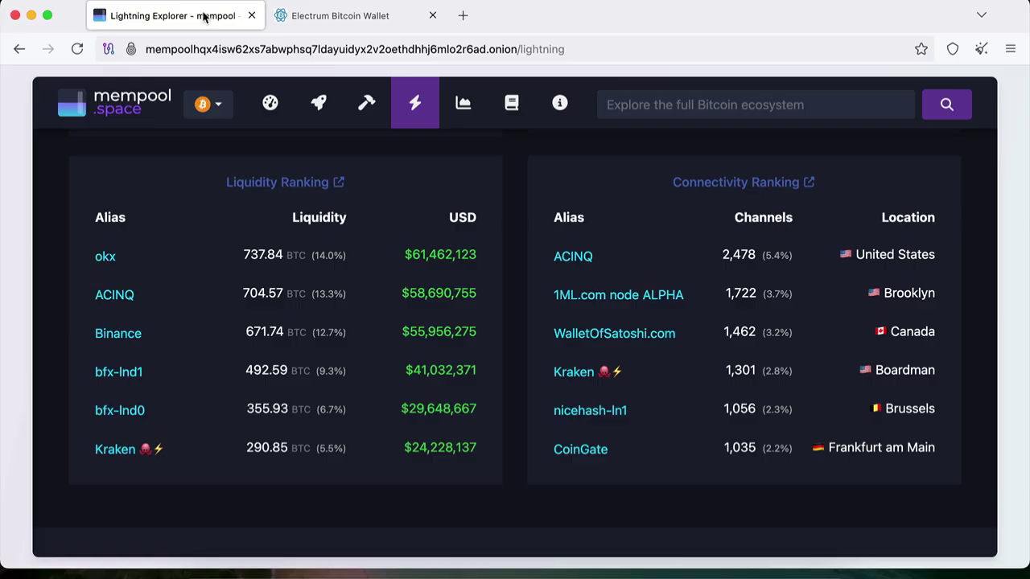
left_click(327, 16)
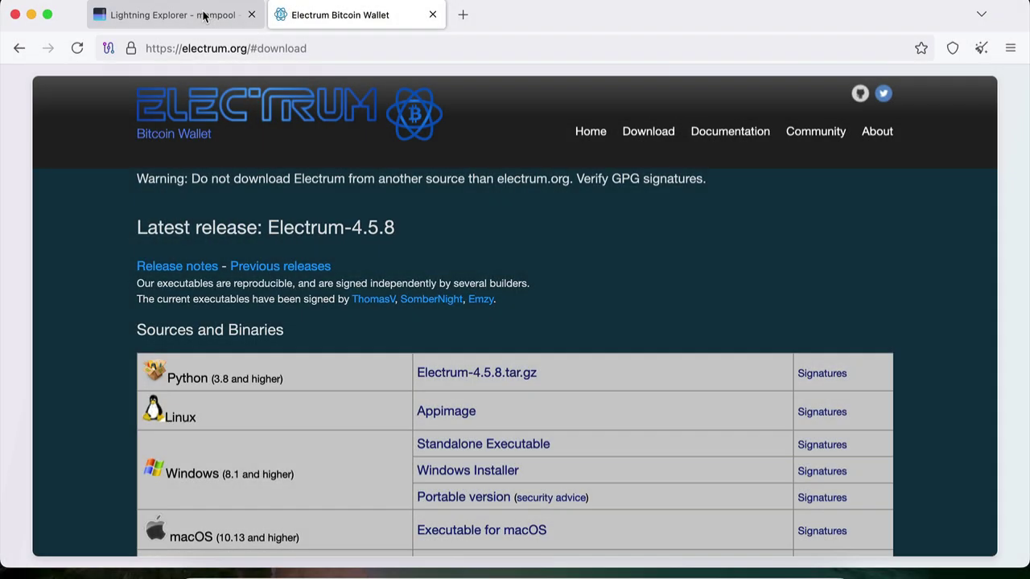
Return to the Lightning Explorer tab and open ACINQ's node page from the Connectivity Ranking
left_click(204, 16)
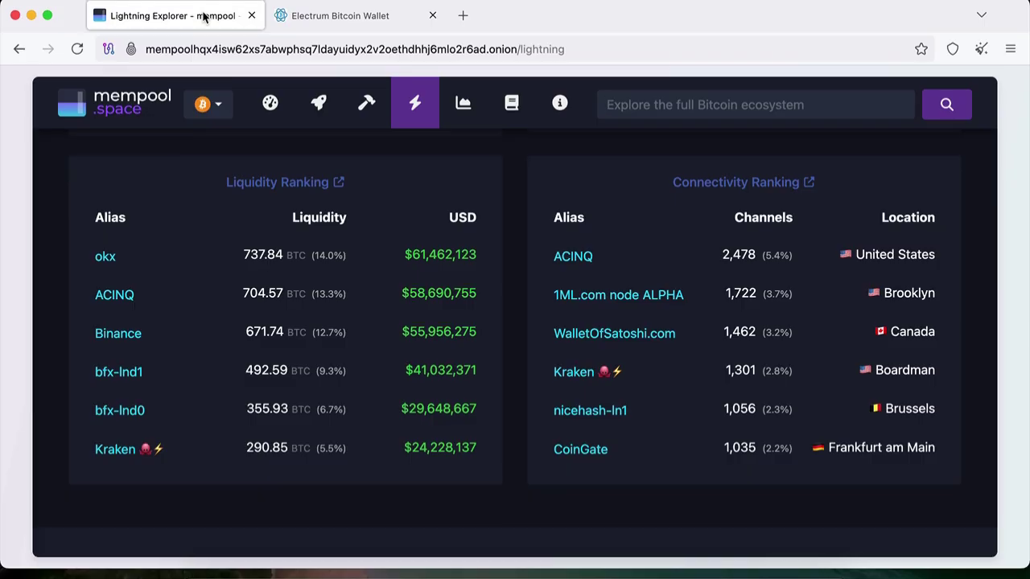
left_click(585, 257)
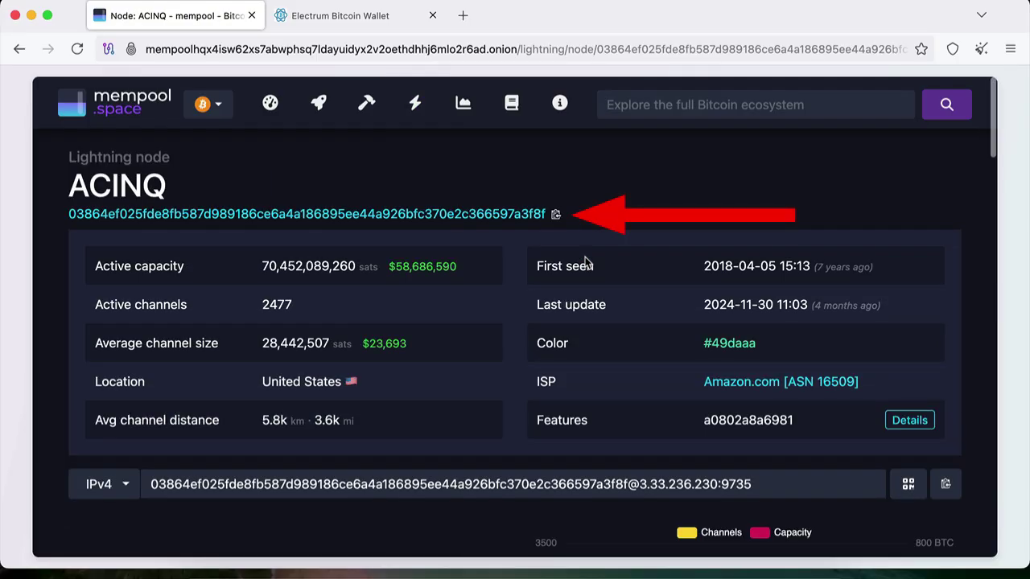
Replace Electrum's Remote Node ID with ACINQ's copied node ID, then cancel the channel
left_click(665, 566)
left_click(538, 327)
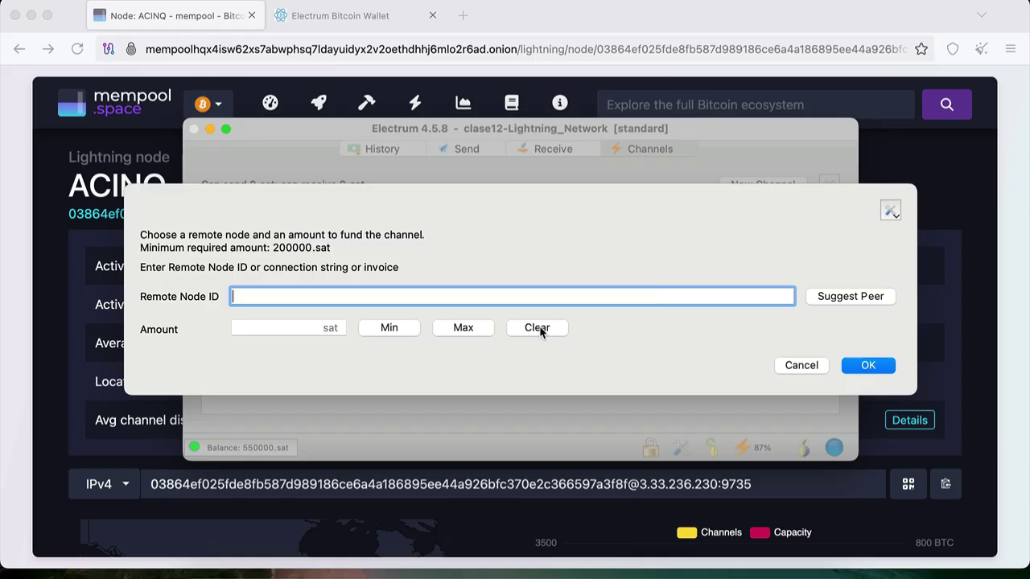
type("03864ef025fde8fb587d989186ce6a4a186895ee44a926bfc370e2c366597a3f8f")
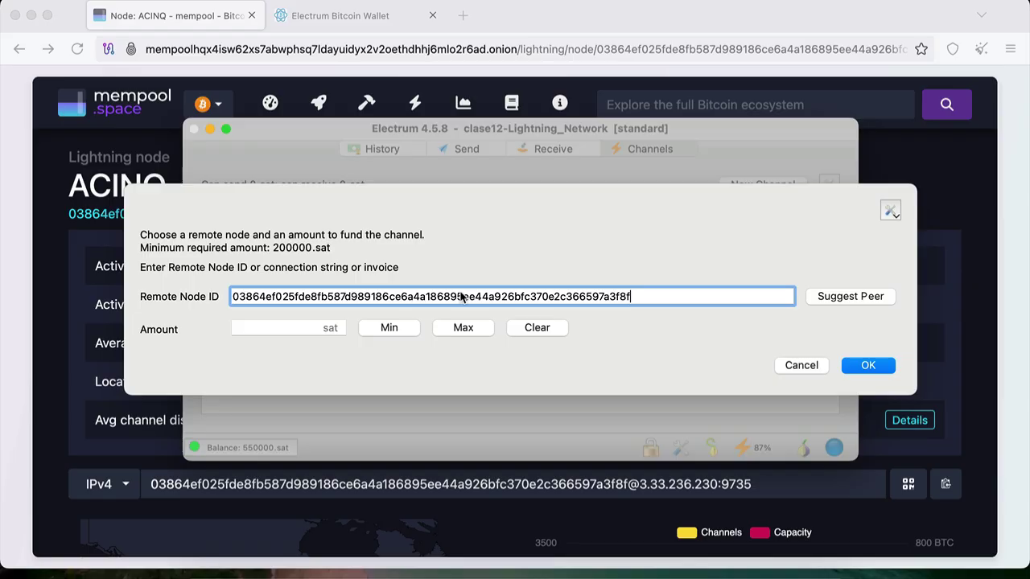
left_click(799, 366)
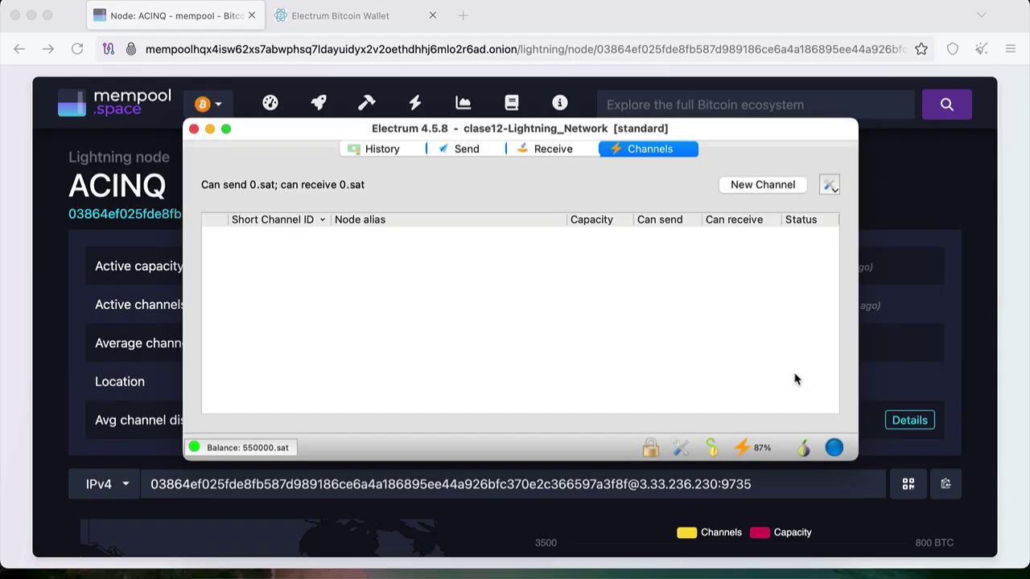
Open Electrum's Preferences from the tools icon in the status bar
mouse_move(774, 464)
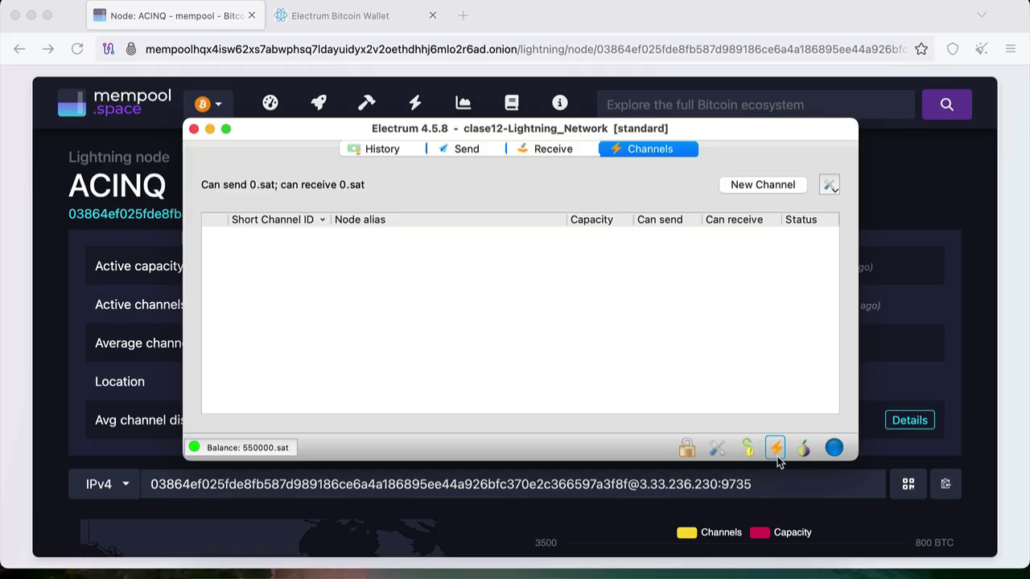
left_click(716, 448)
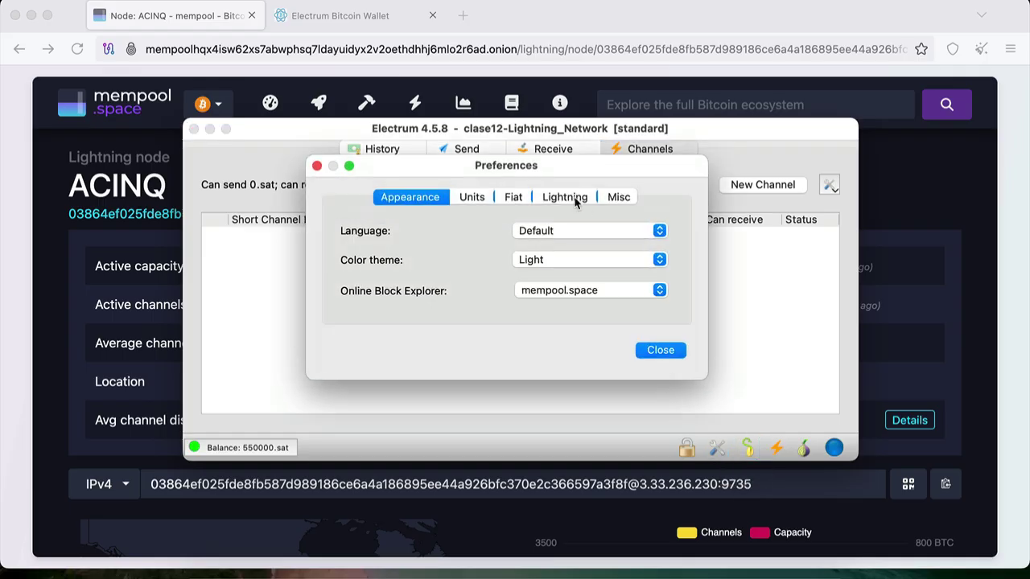
Enable 'Use trampoline routing' and 'Add extra trampoline to legacy payments', leaving the watchtower off
left_click(574, 199)
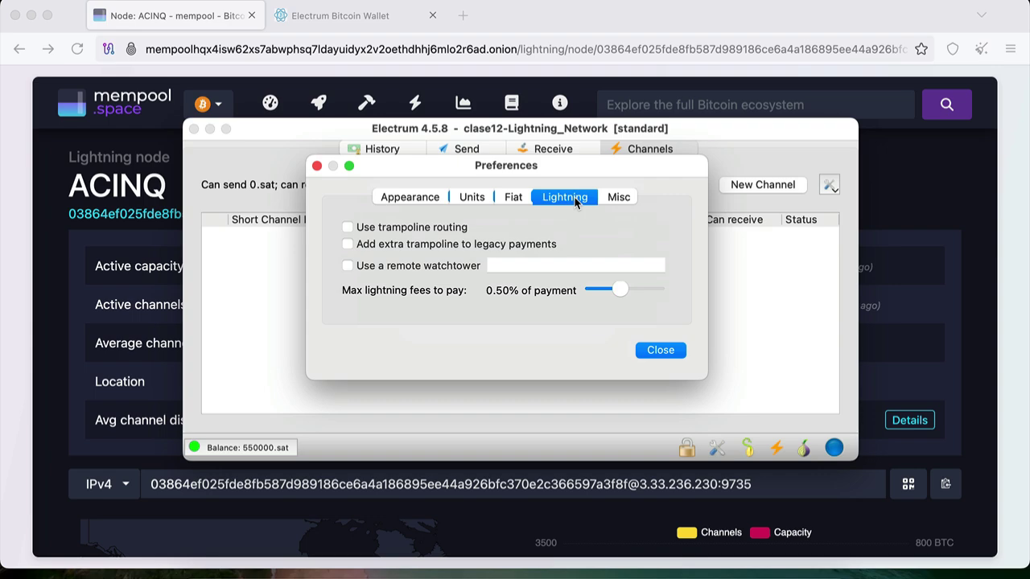
left_click(347, 228)
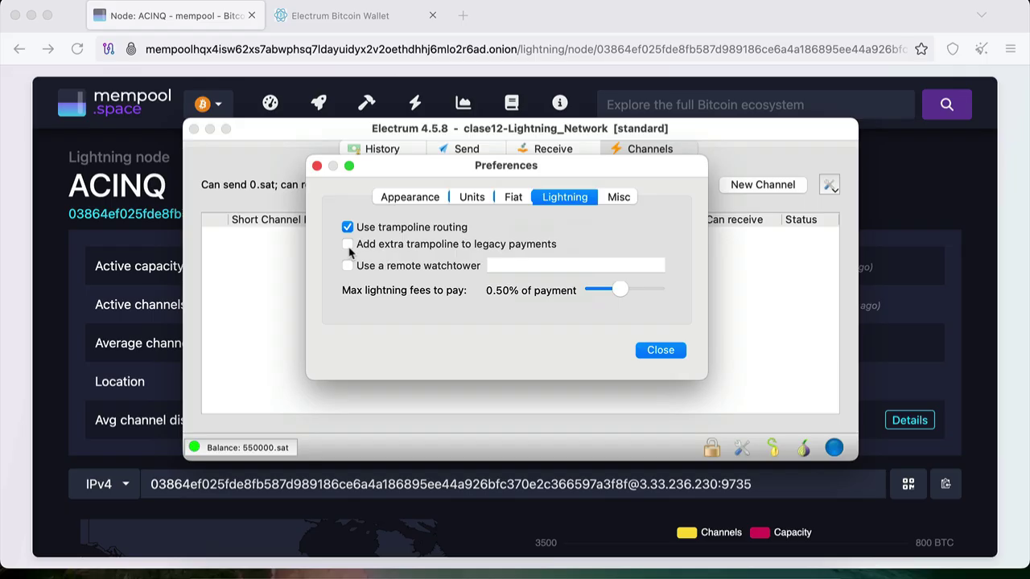
left_click(348, 246)
left_click(347, 268)
left_click(347, 266)
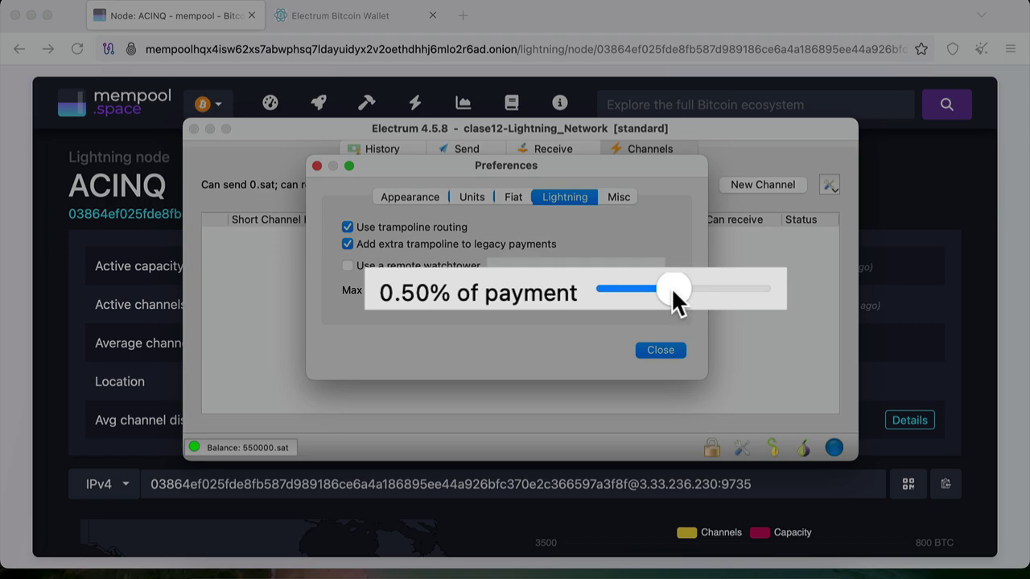
Raise the maximum Lightning fee slider to 1.00% of payment and close Preferences
mouse_move(671, 287)
left_mouse_down()
mouse_move(582, 295)
mouse_move(764, 283)
mouse_move(690, 280)
left_mouse_up()
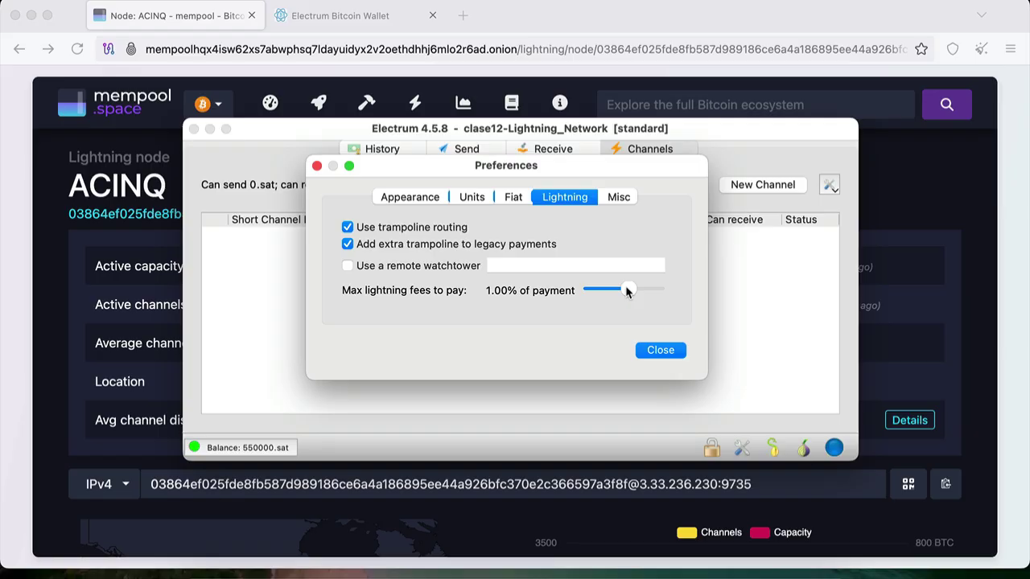
left_click(668, 354)
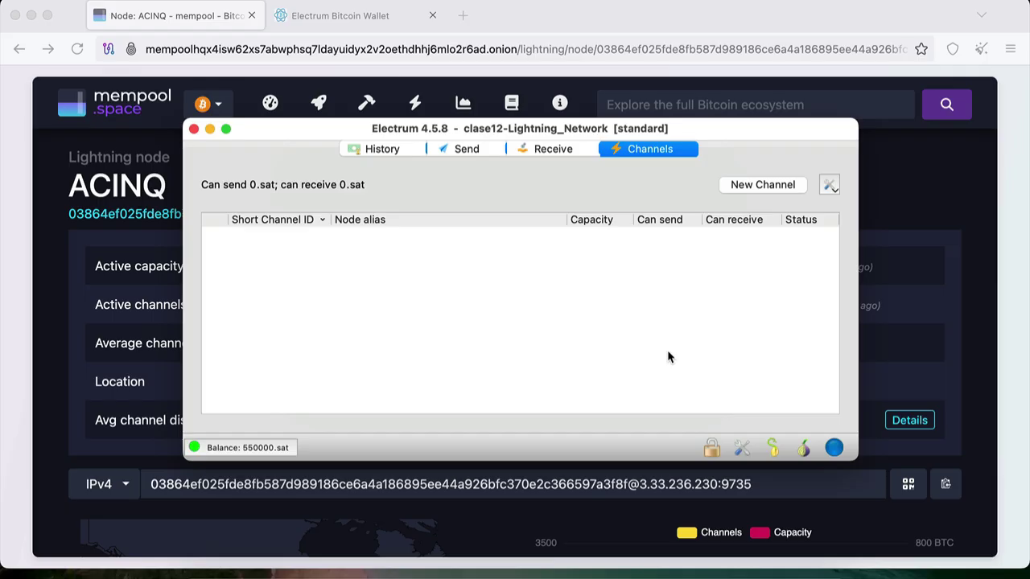
Start a new channel, accept the first-channel warning, and list the remote nodes
left_click(762, 185)
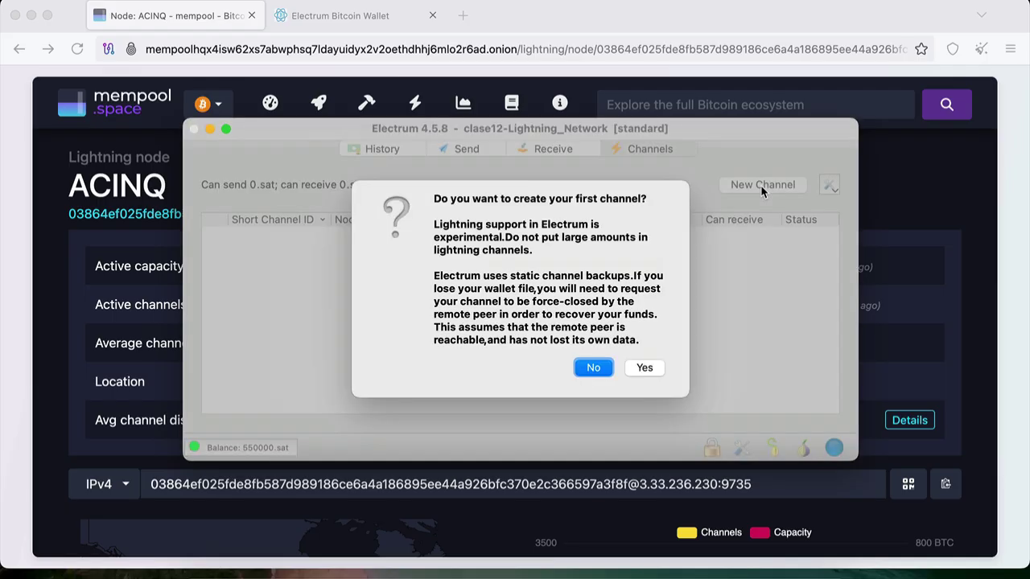
left_click(655, 371)
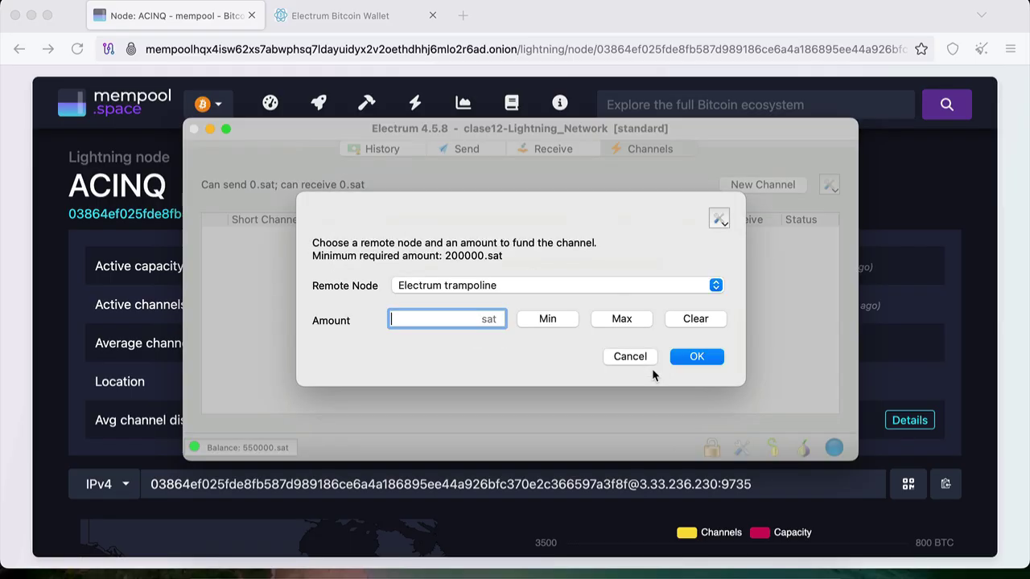
left_click(716, 287)
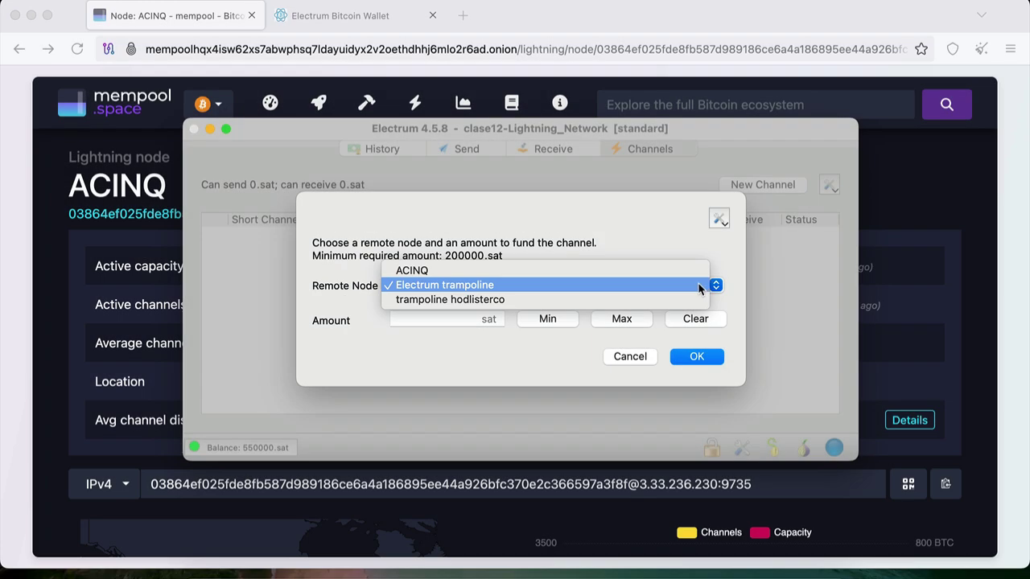
Keep Electrum trampoline as the remote node and enter a 500000 sat channel amount
left_click(698, 287)
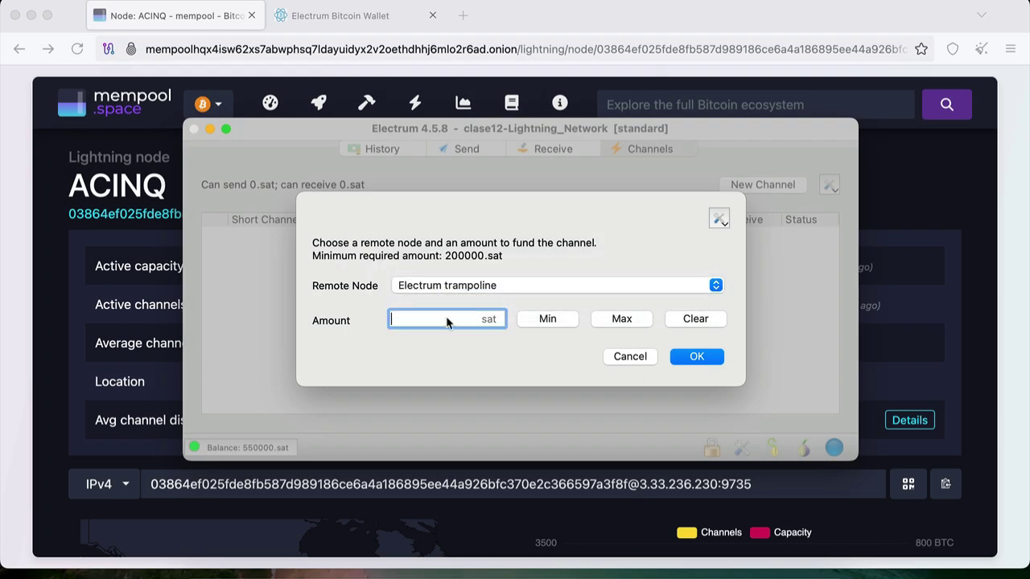
type("500000")
Confirm the 500000 sat amount, then bring the browser's ACINQ node page forward
left_click(704, 358)
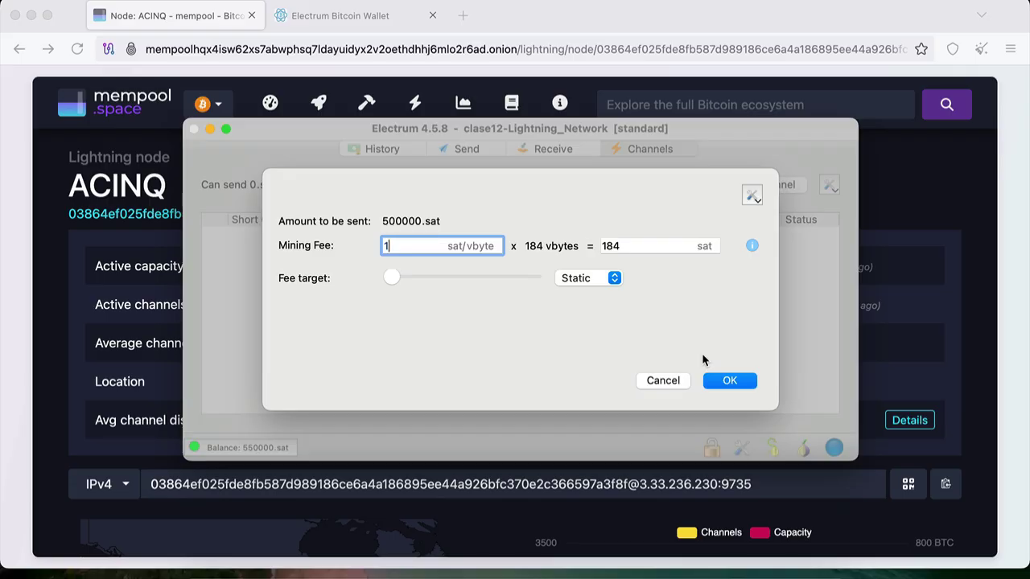
left_click(269, 105)
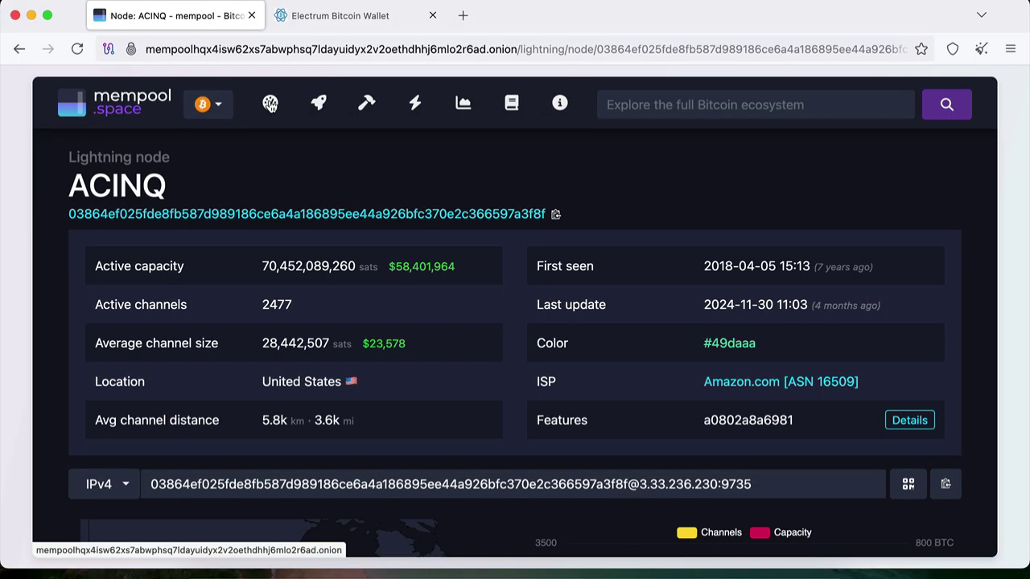
left_click(270, 106)
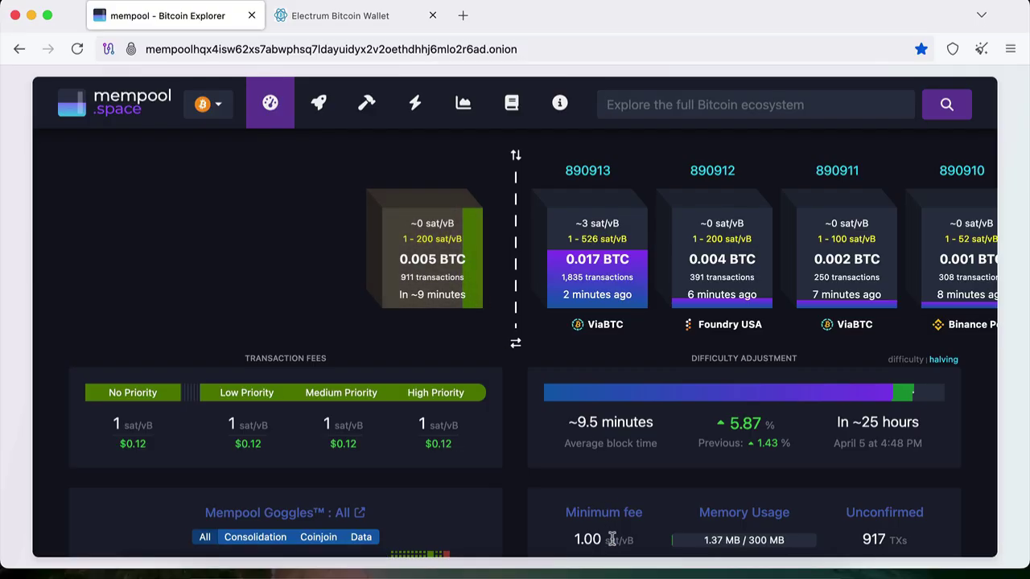
left_click(660, 573)
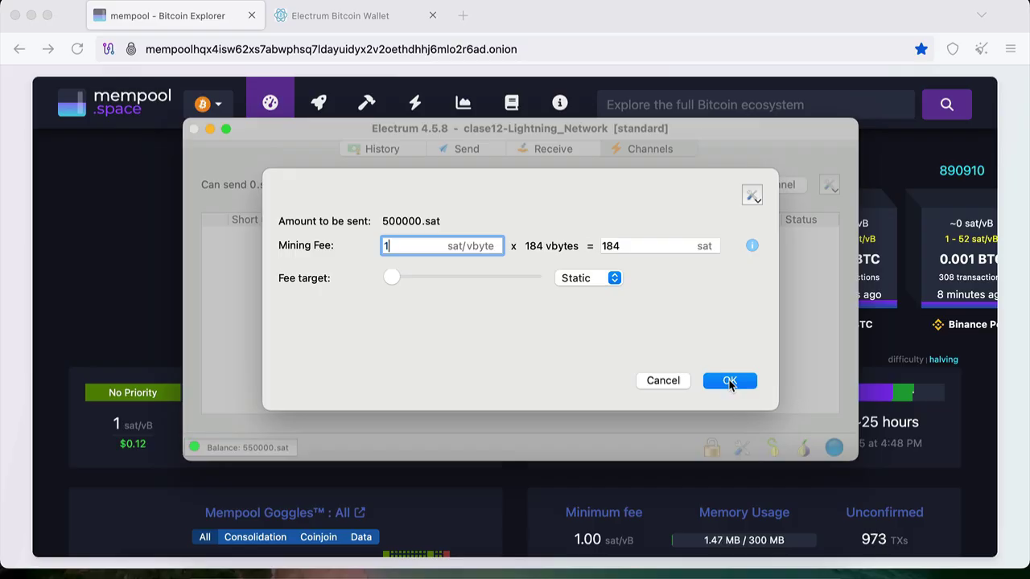
Accept the 1 sat/vbyte mining fee (184 sat) to fund the 500000 sat channel
left_click(729, 382)
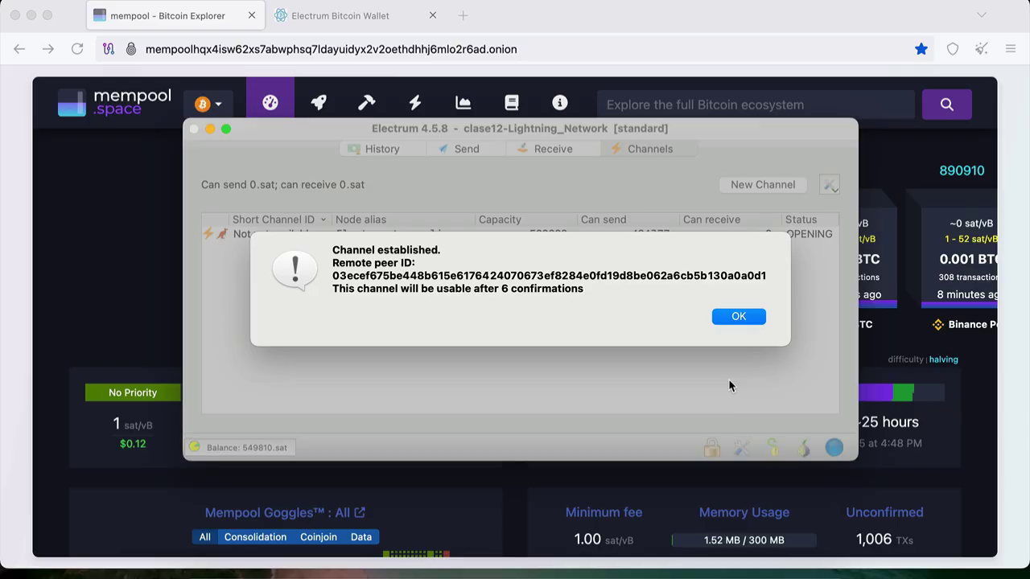
Dismiss the Channel established notice
left_click(737, 317)
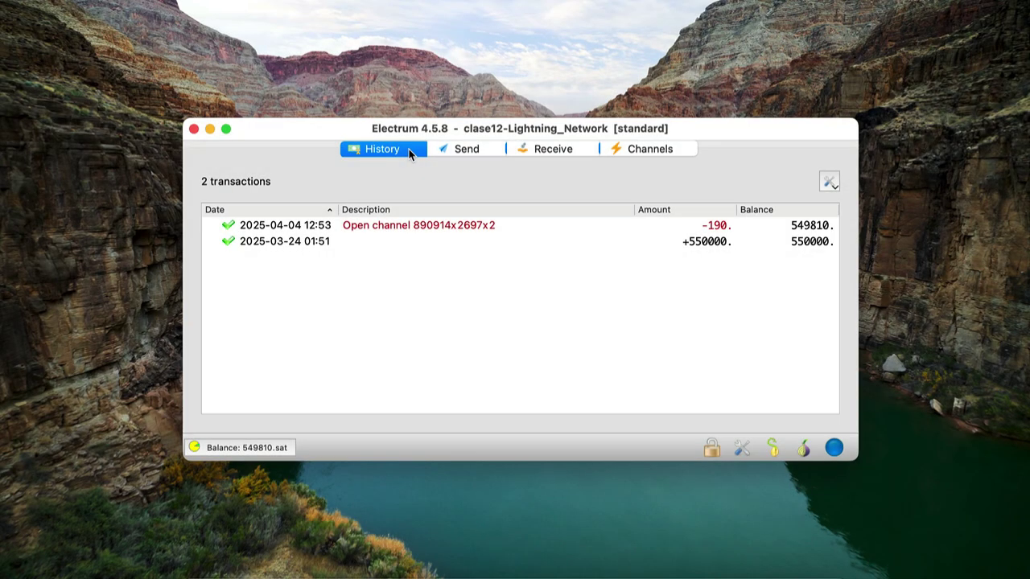
Open the balance pie chart splitting 549810 sat into on-chain and Lightning
left_click(241, 452)
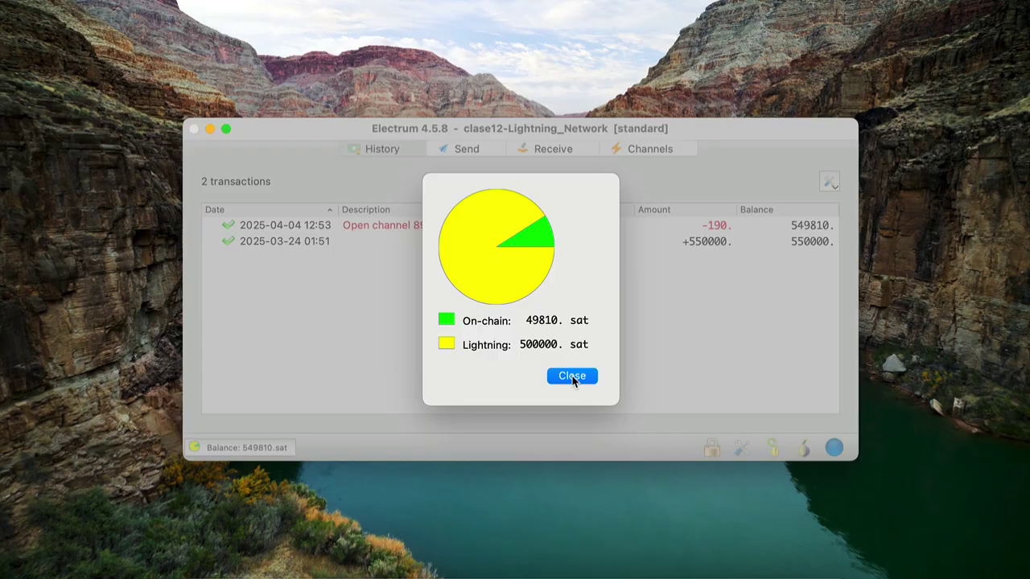
Close the balance chart and show the Channels list with the open 500000 sat channel
left_click(572, 376)
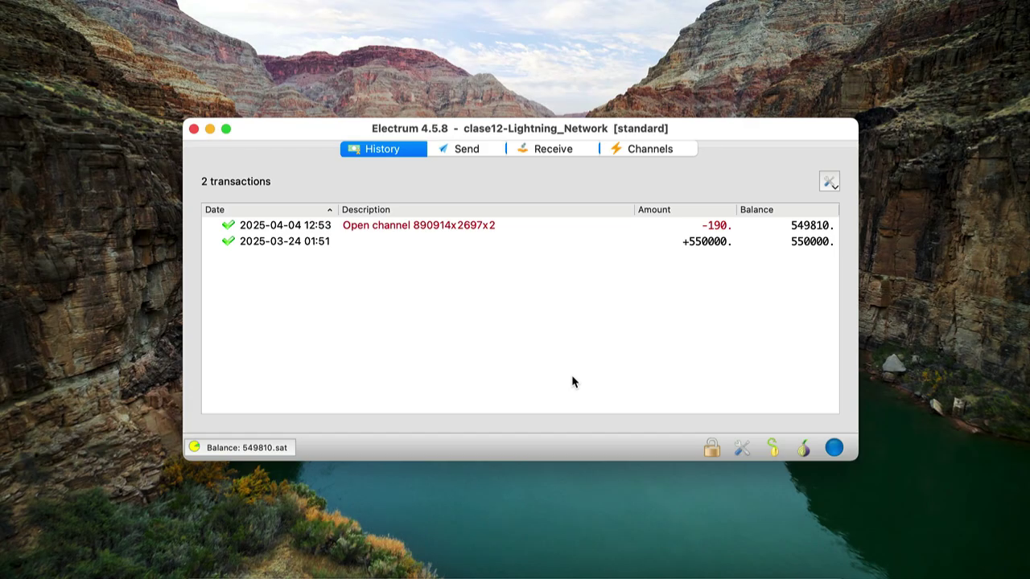
left_click(648, 150)
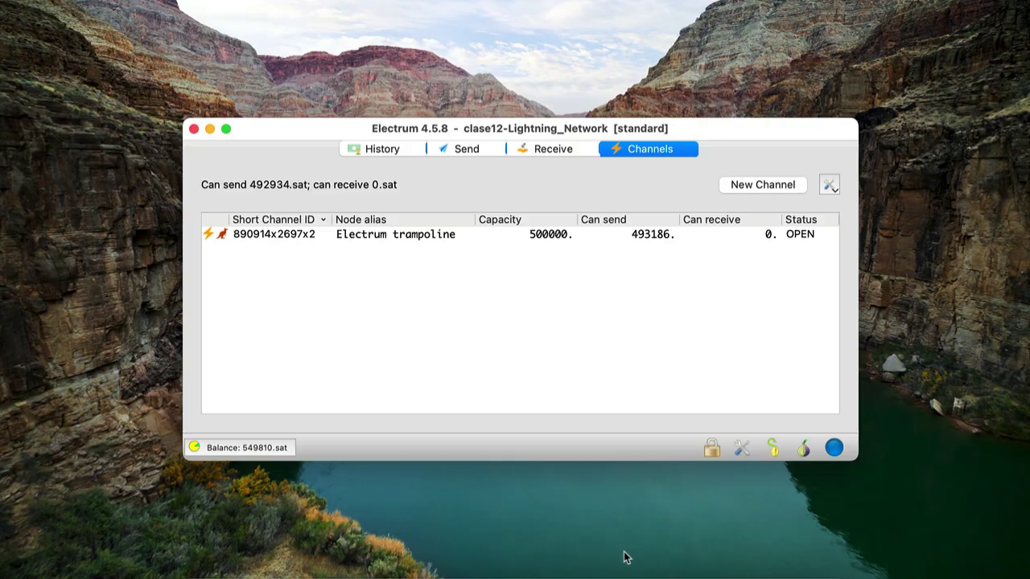
Launch Tor Browser and switch to the coinos.io web wallet tab
left_click(572, 568)
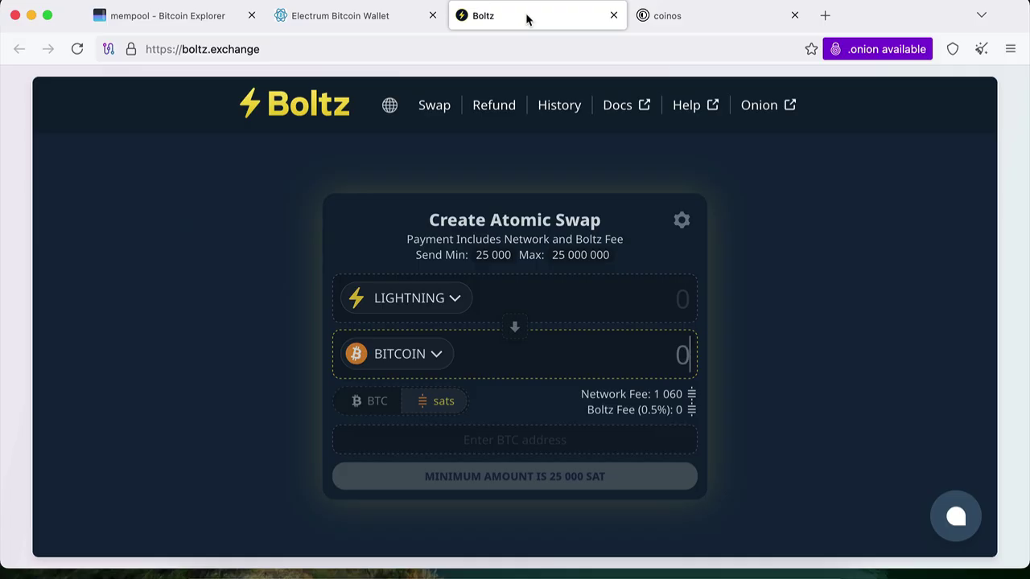
left_click(692, 16)
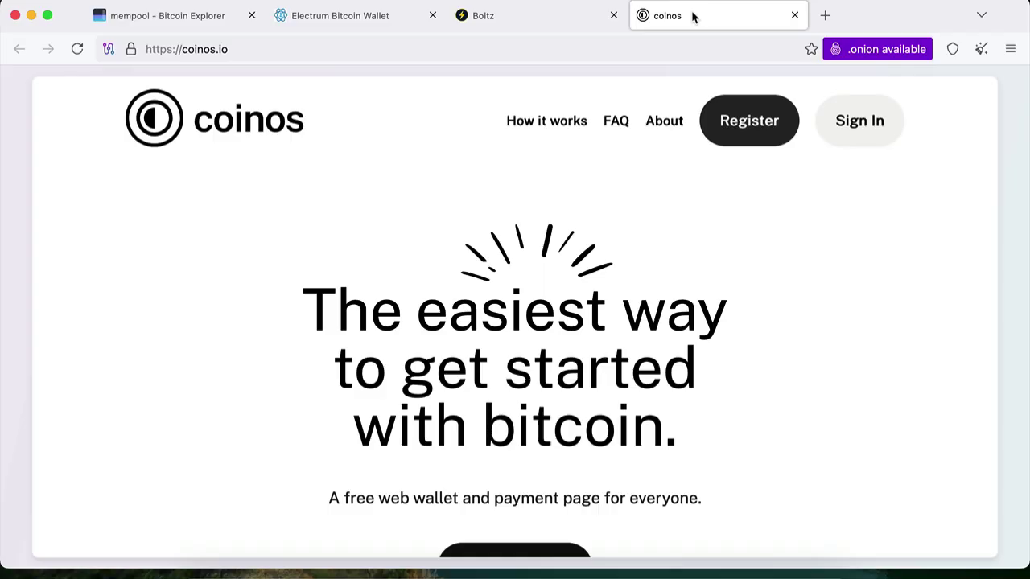
Open Coinos registration and enter a new username and the account password
left_click(765, 137)
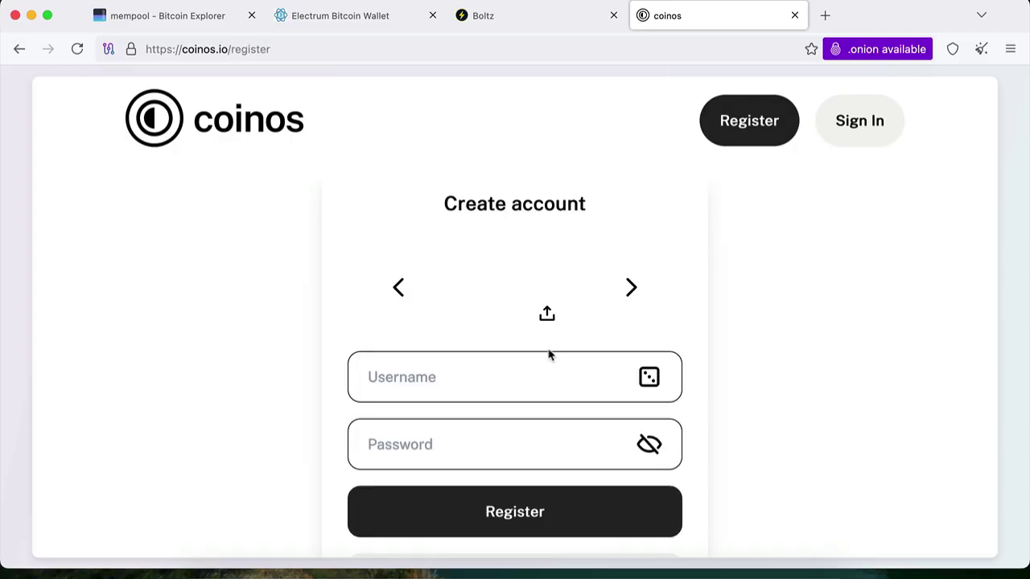
left_click(544, 383)
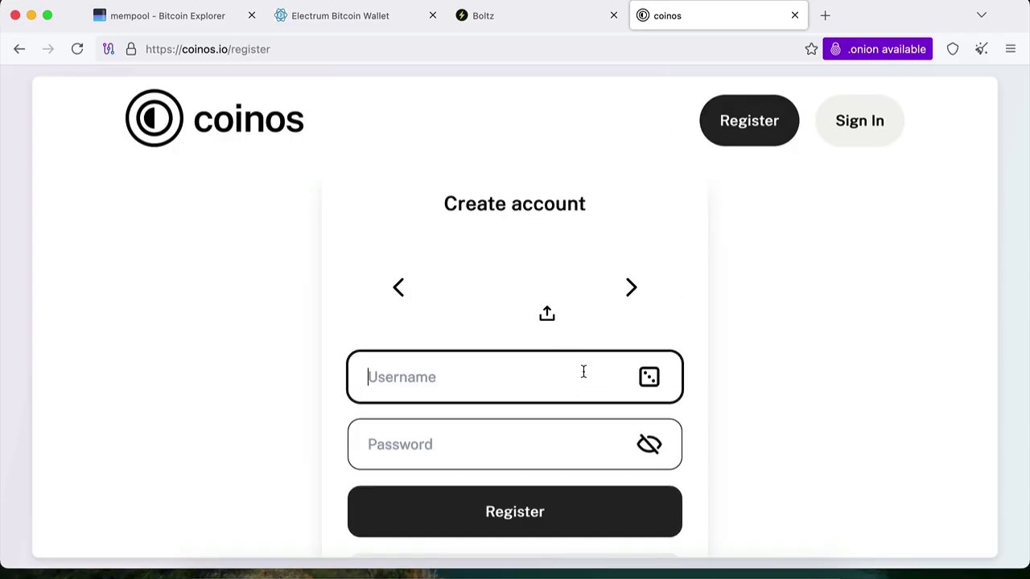
type("agux")
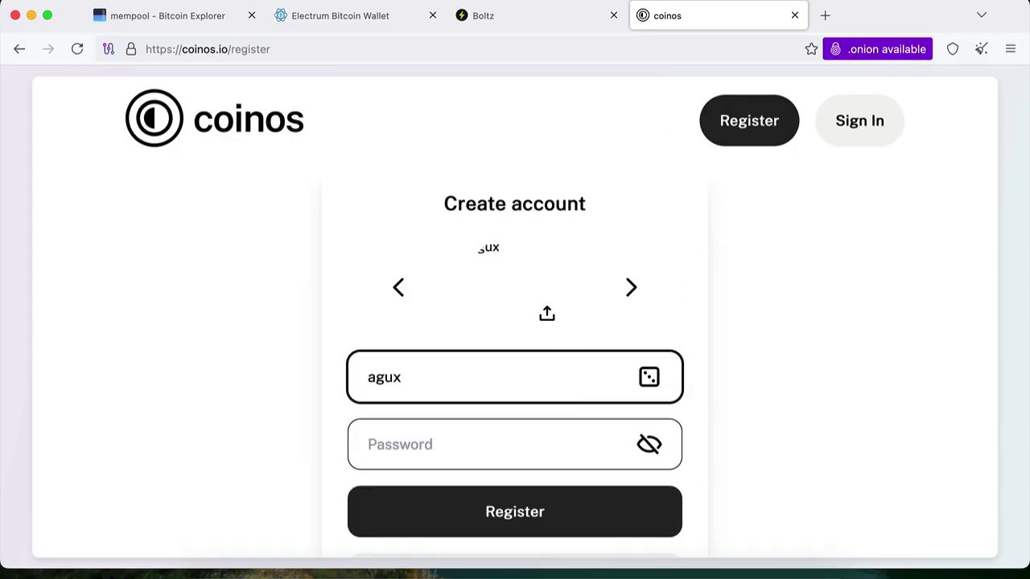
type("clase12")
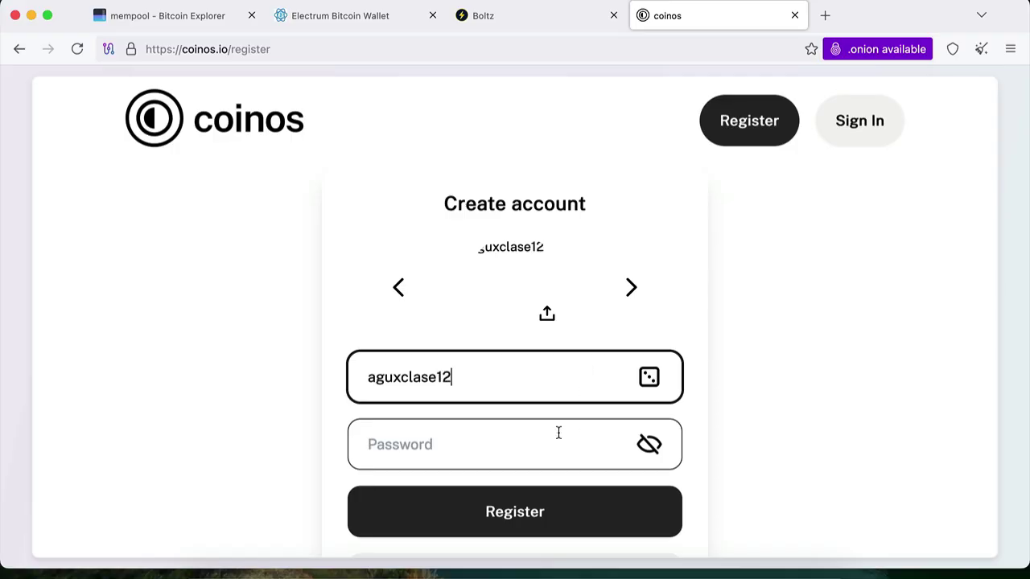
left_click(558, 432)
type("••••••••")
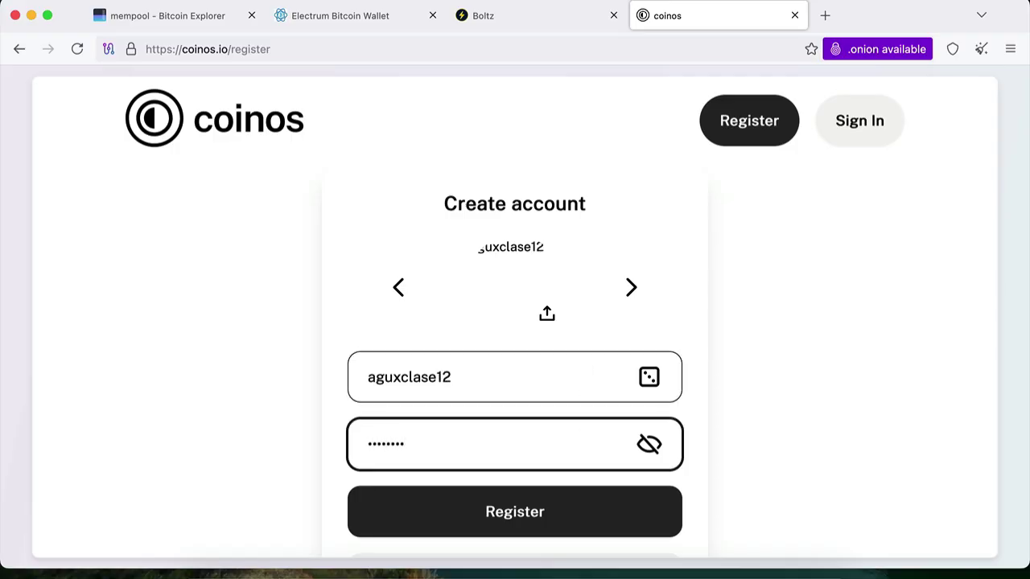
Register the new Coinos account and go to its Receive page
left_click(571, 521)
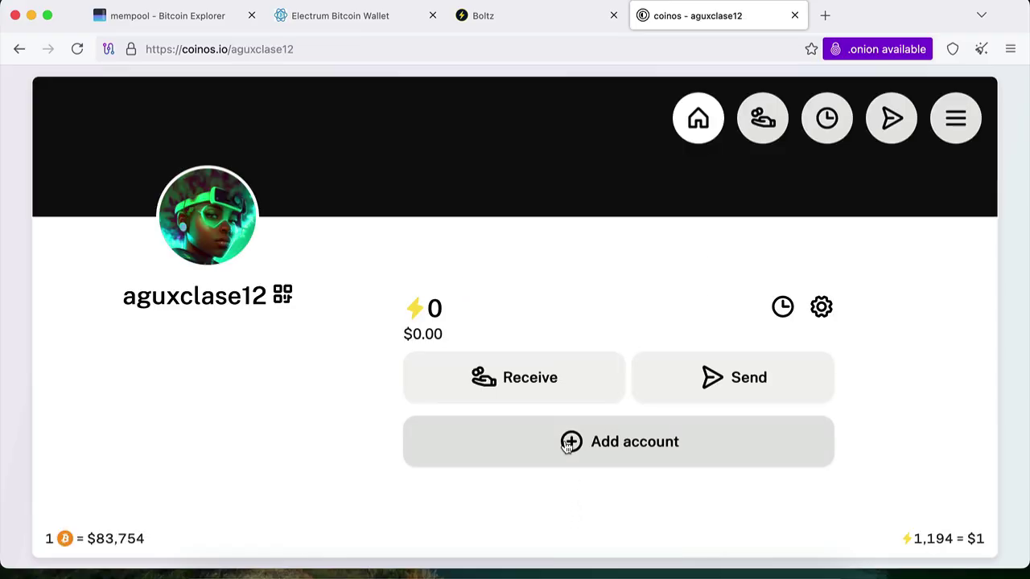
left_click(557, 388)
Bring up the amount keypad for the Lightning payment request, still at $0
scroll(767, 397, "down", 5)
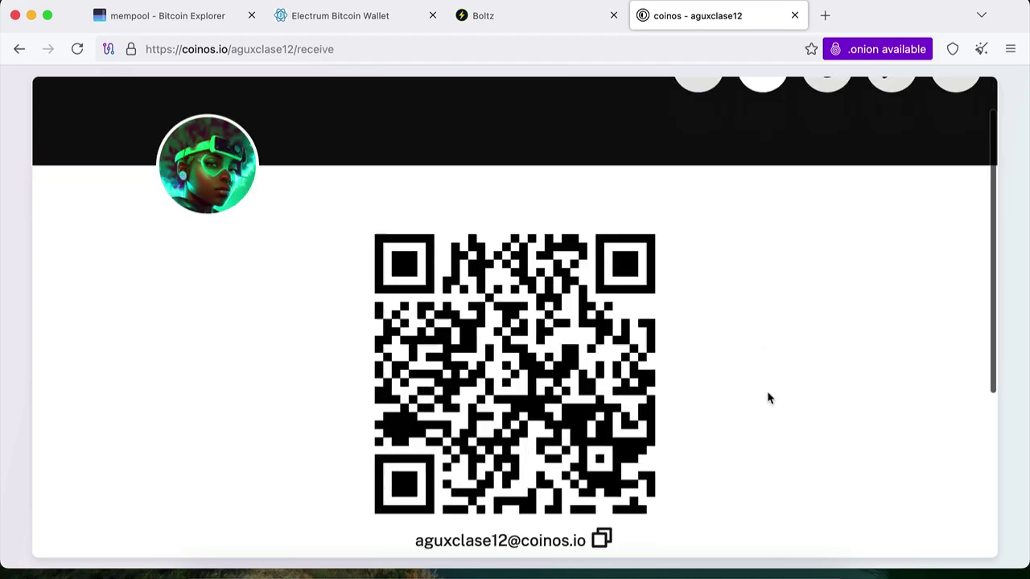
scroll(767, 398, "up", 1)
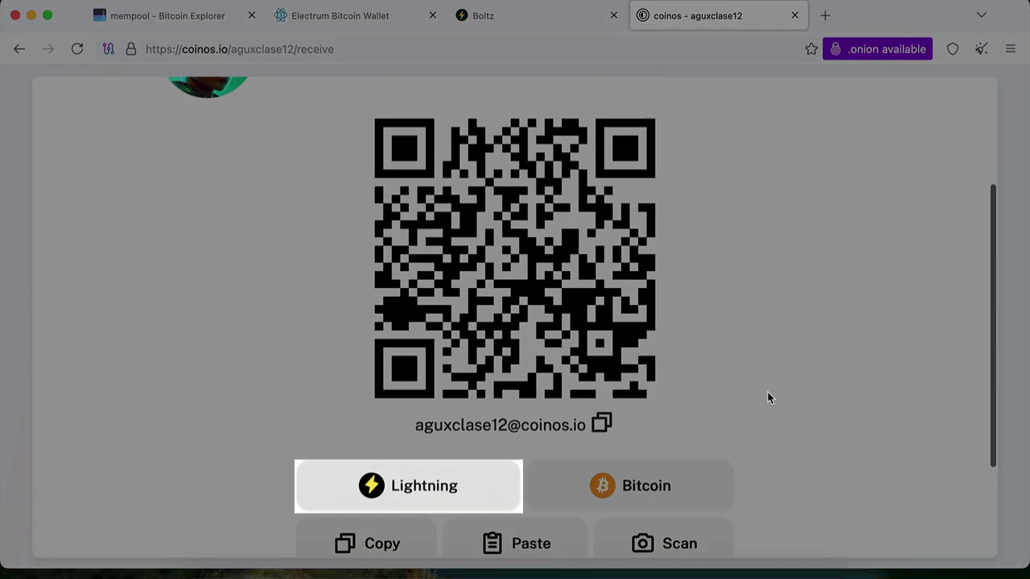
scroll(767, 394, "down", 2)
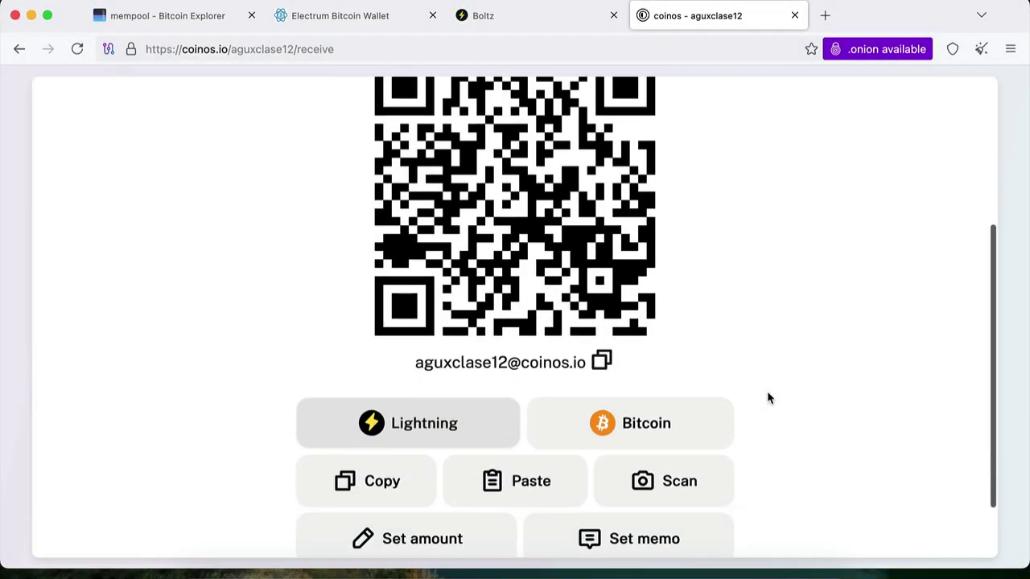
scroll(767, 398, "down", 1)
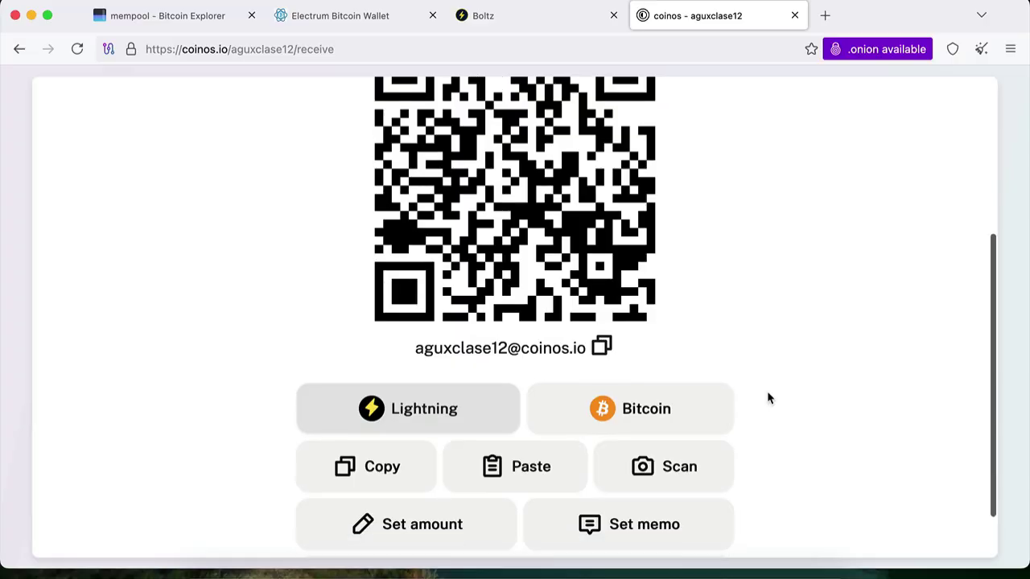
left_click(413, 531)
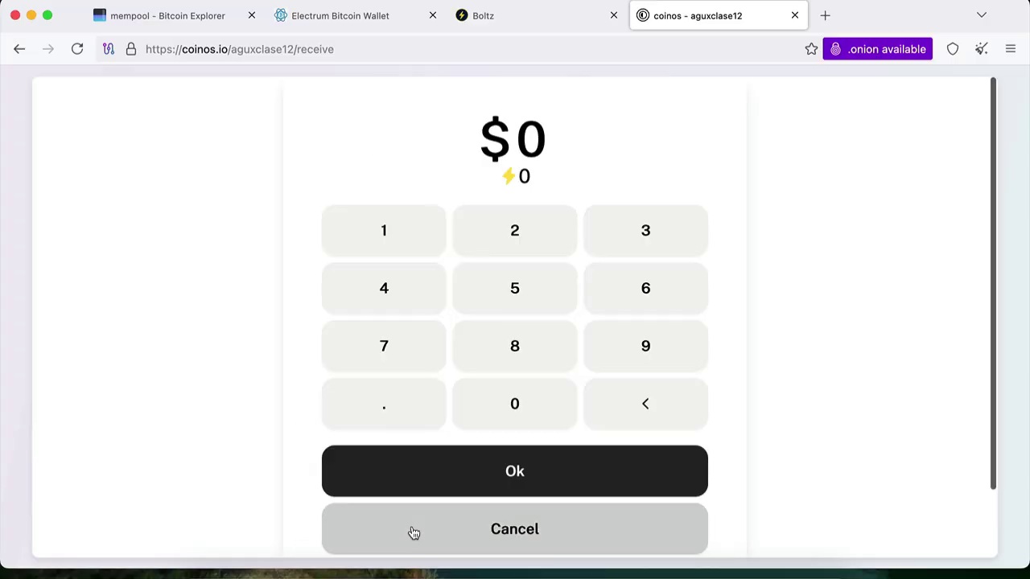
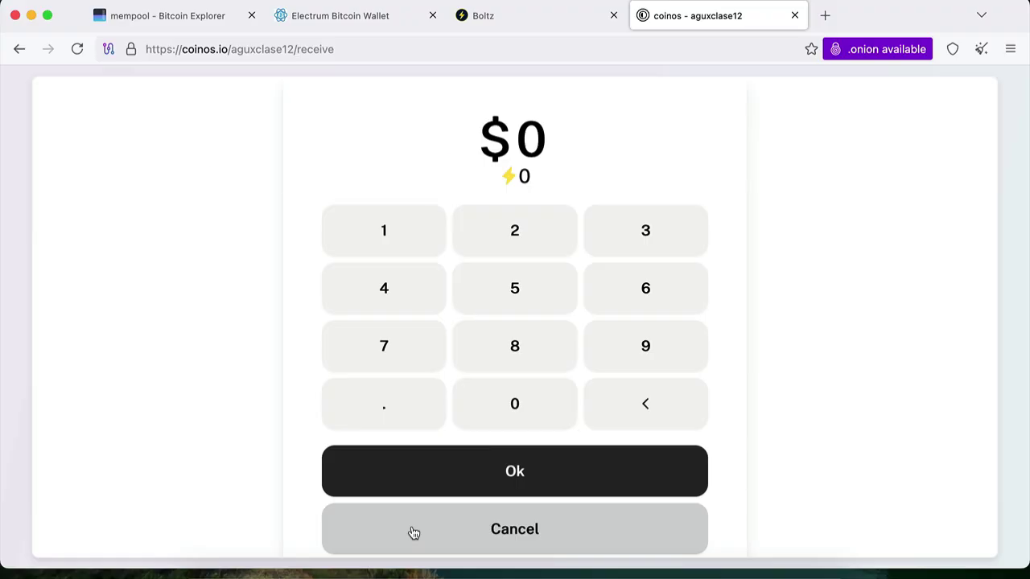
Switch the Coinos keypad to sats and enter 200000 as the Lightning amount
left_click(520, 180)
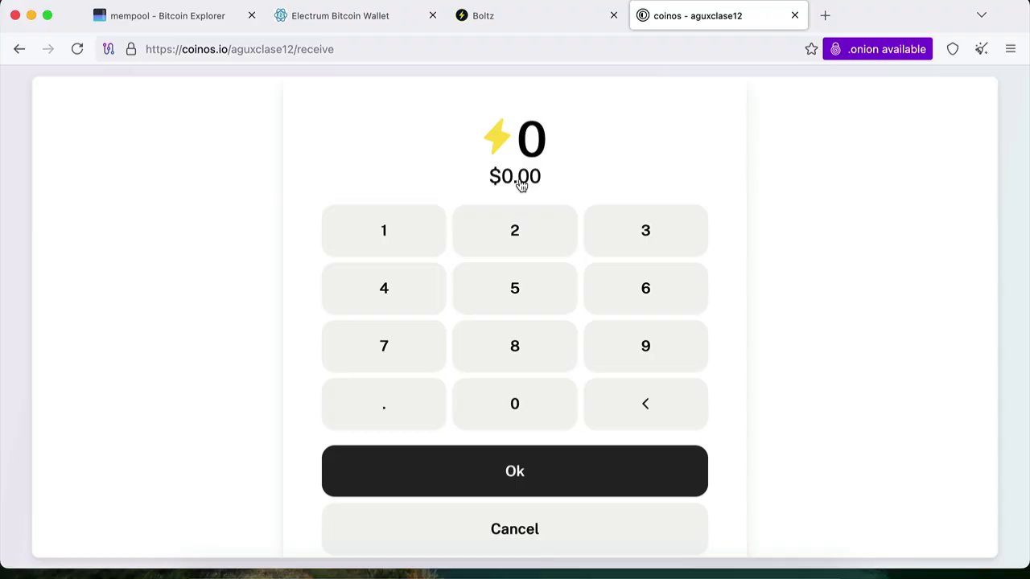
left_click(523, 232)
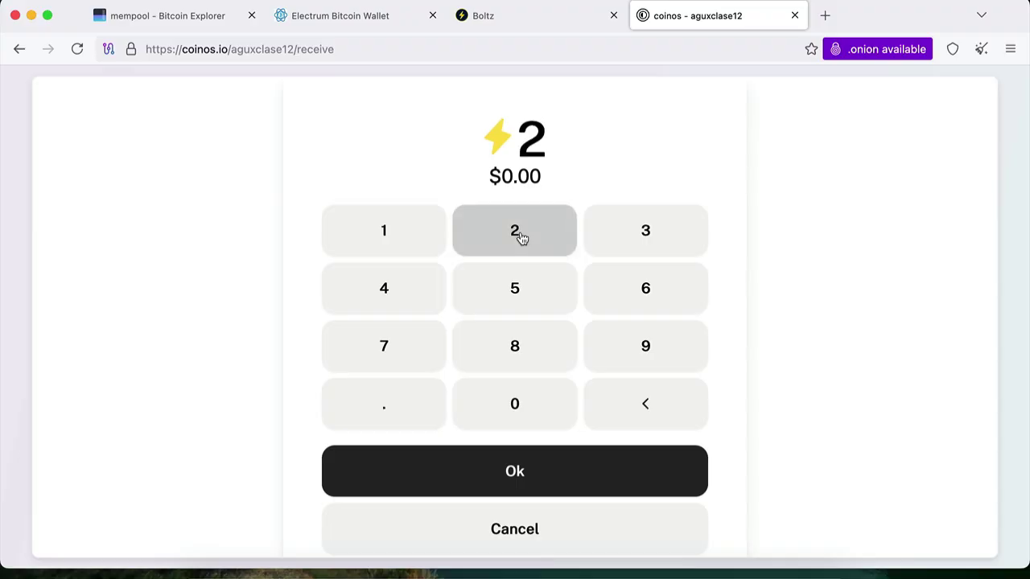
left_click(522, 416)
left_click(522, 416)
left_click(522, 416)
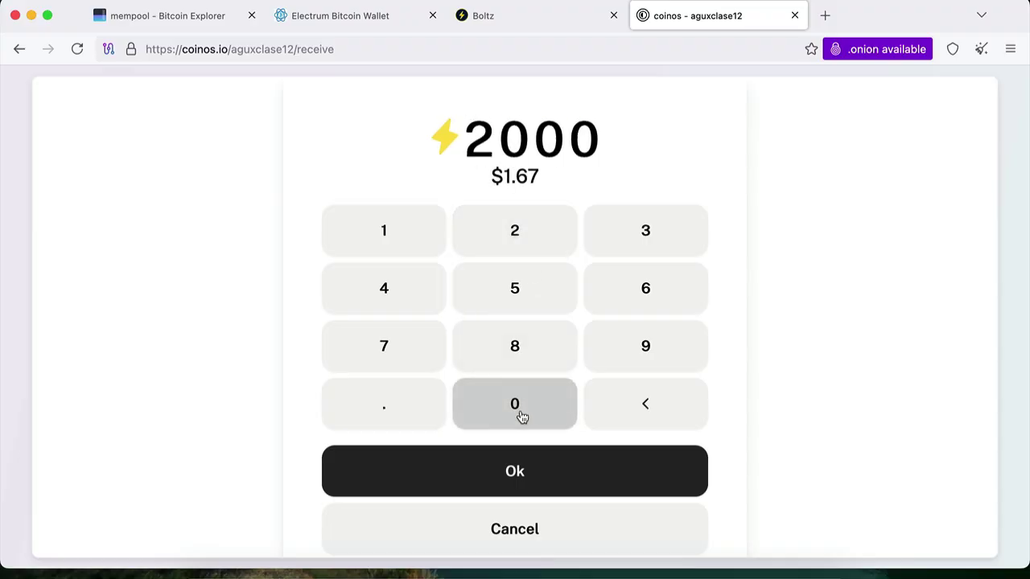
left_click(521, 416)
left_click(521, 416)
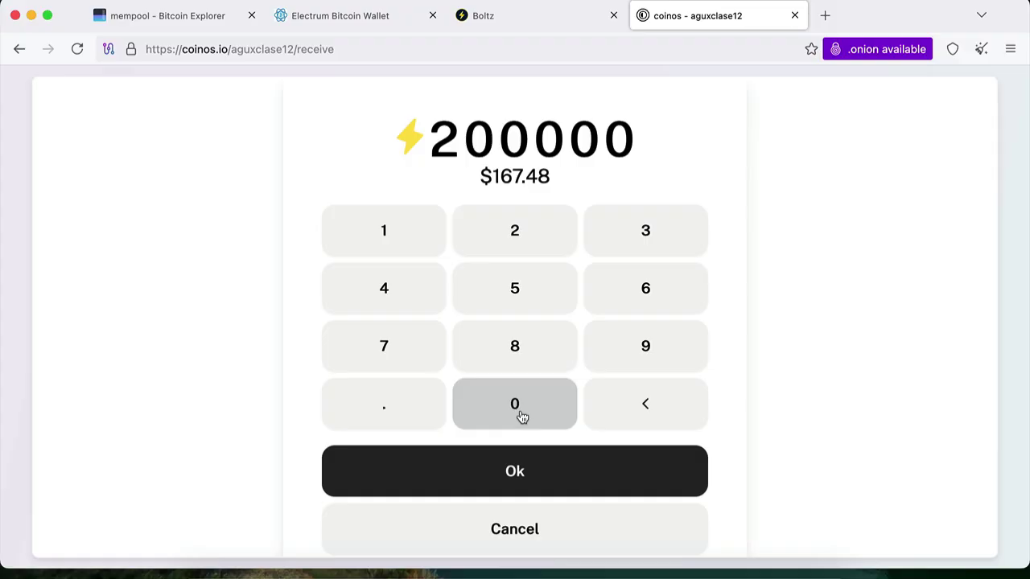
Create and copy the 200,000-sat Lightning invoice, then bring Electrum forward
left_click(515, 473)
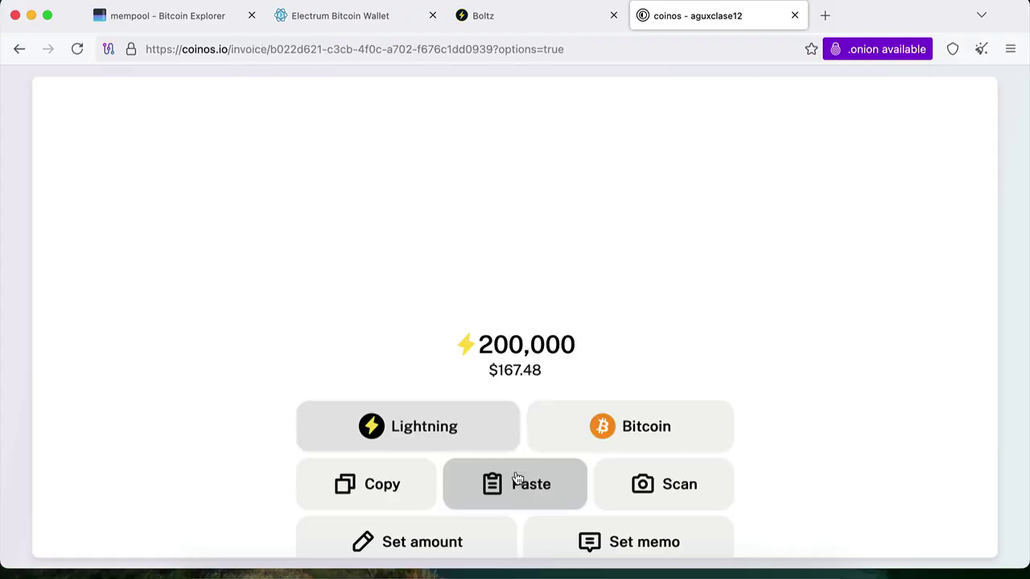
left_click(389, 495)
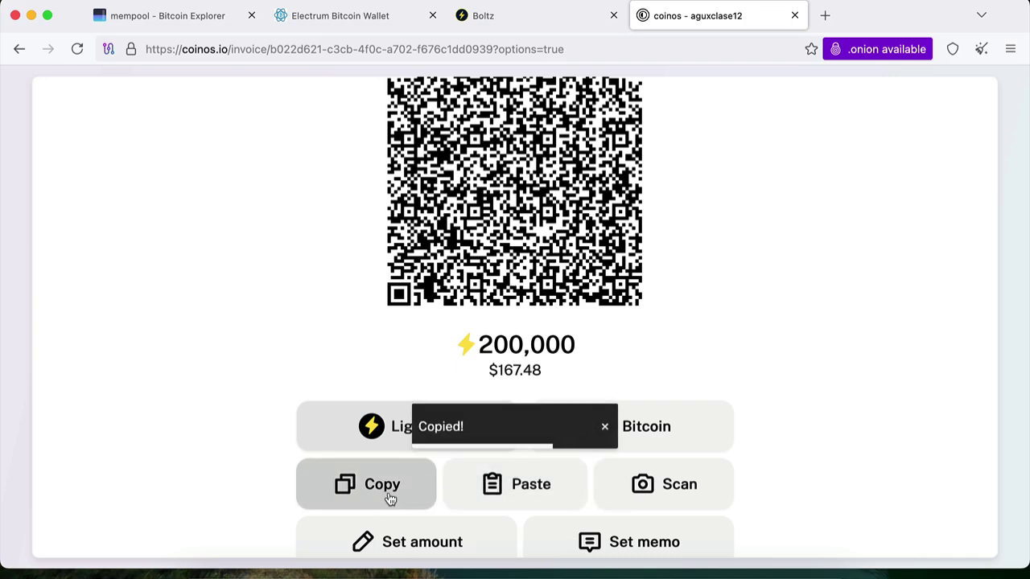
left_click(661, 574)
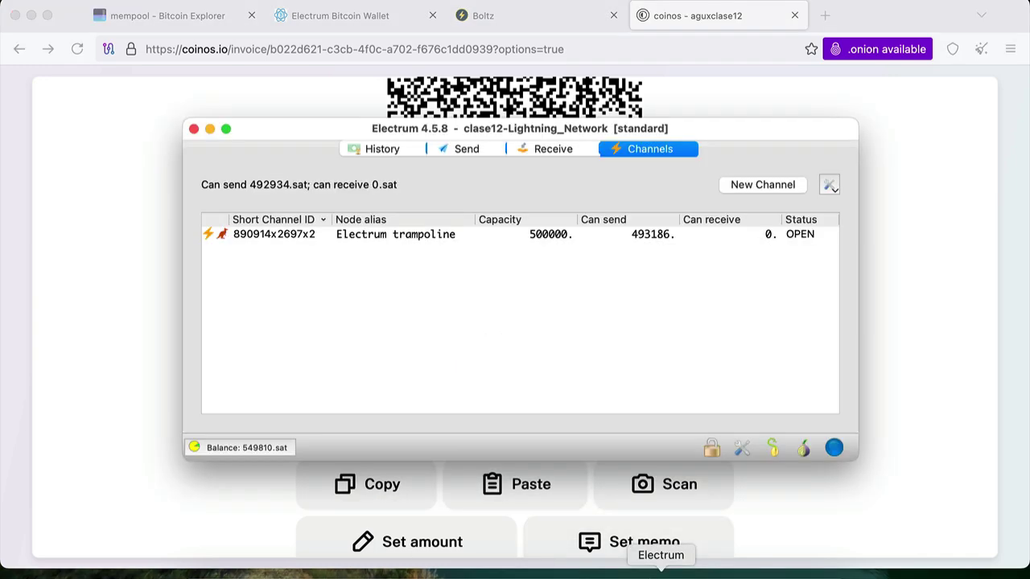
Pay the copied 200,000-sat invoice from Electrum's Send tab, then view the History
left_click(456, 151)
left_click(330, 211)
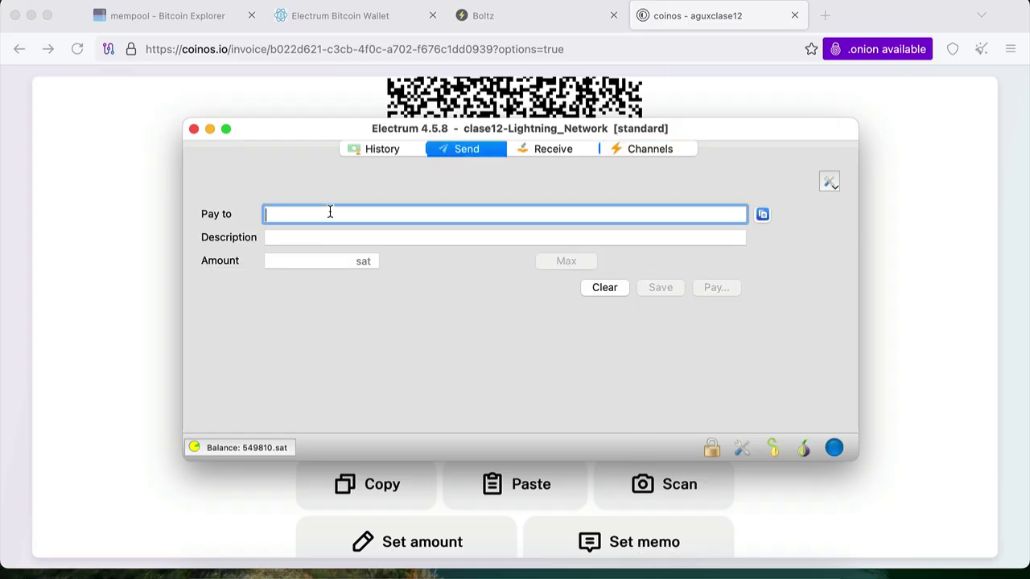
key("super+v")
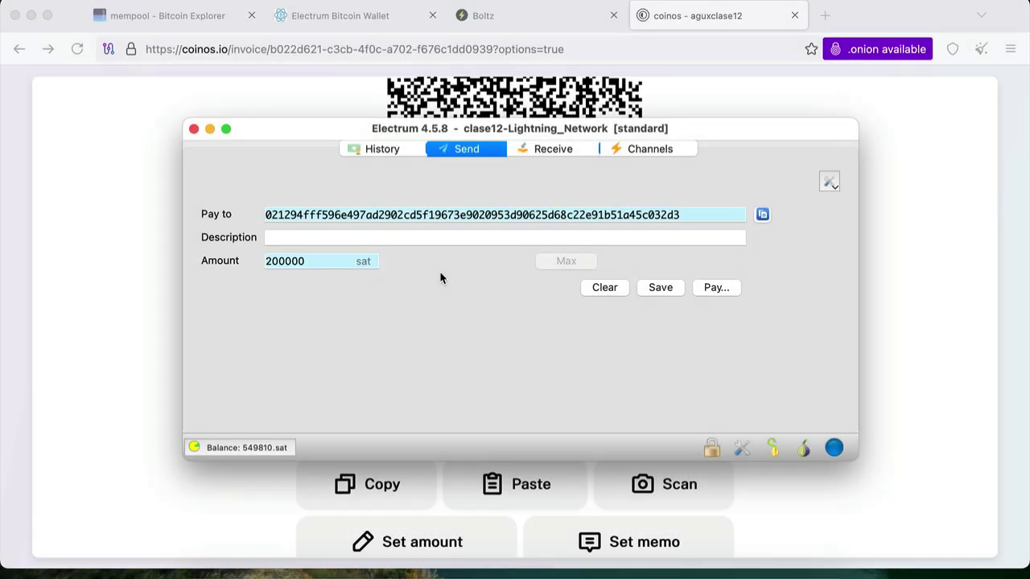
left_click(729, 289)
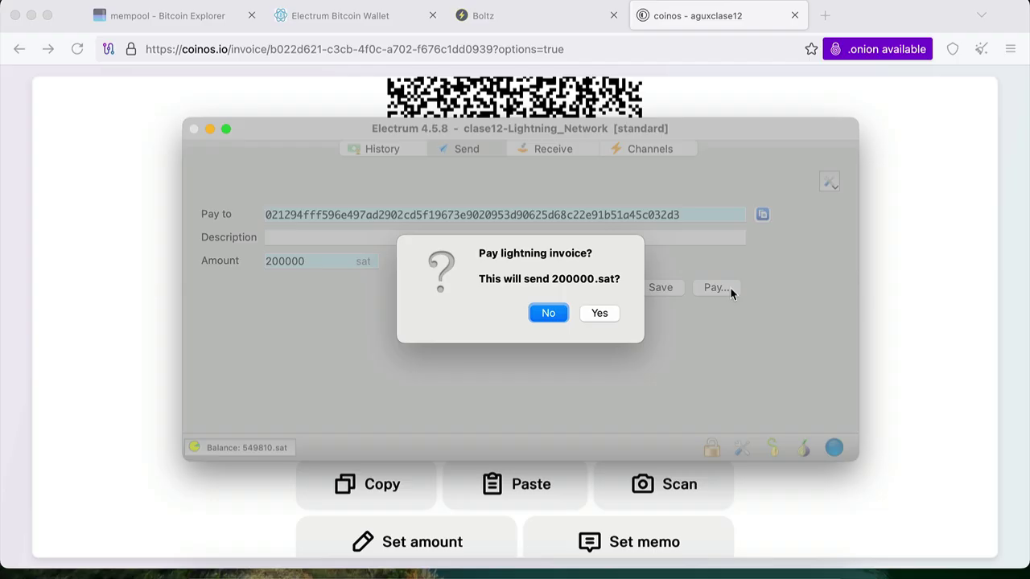
left_click(612, 317)
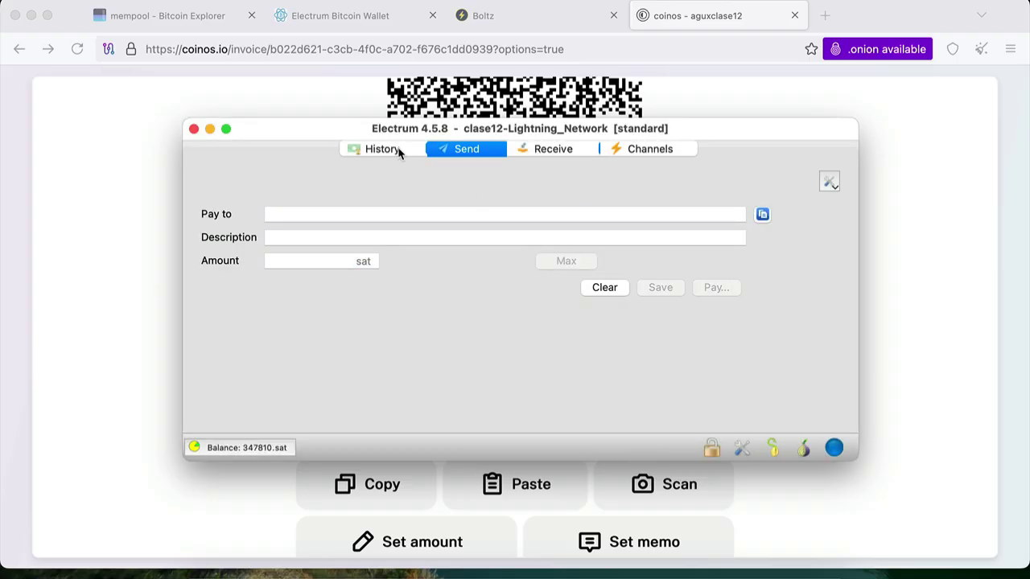
left_click(399, 151)
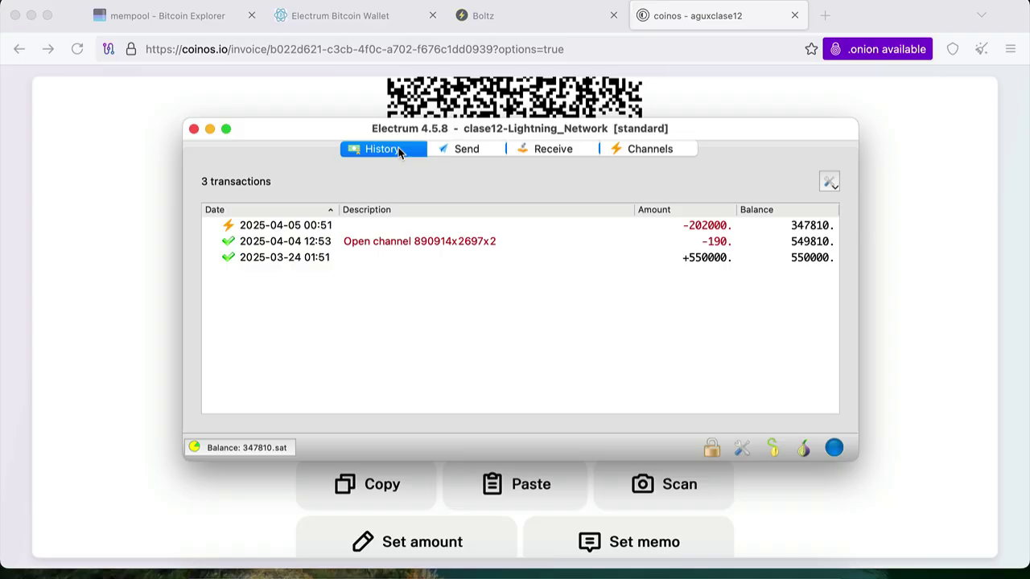
Switch to the browser to confirm Coinos now holds 200,000 sats
key("super+Tab")
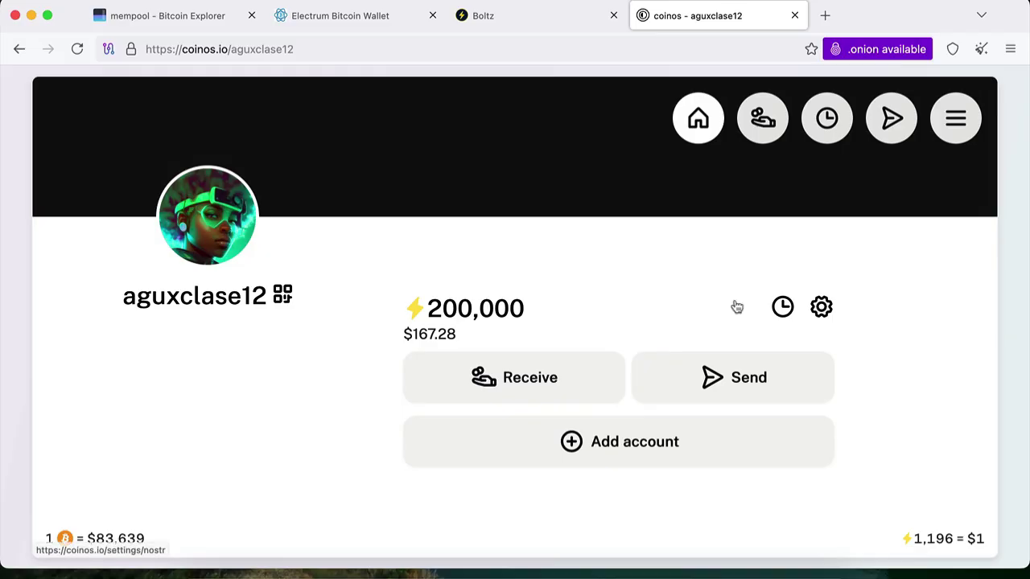
Show the Lightning channel list, then open gral-exch_OW and dismiss its watching-only warning
left_click(660, 573)
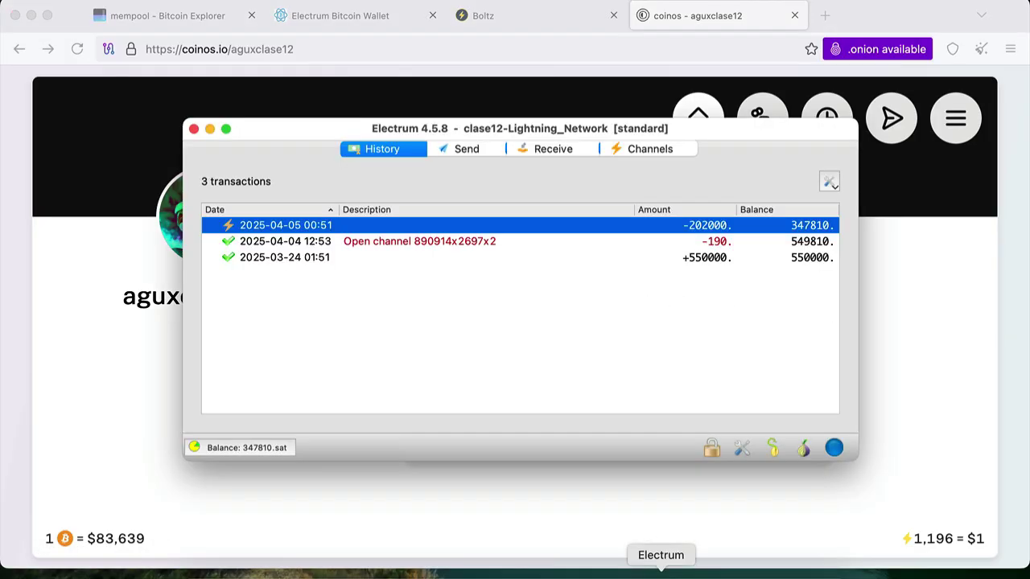
left_click(649, 151)
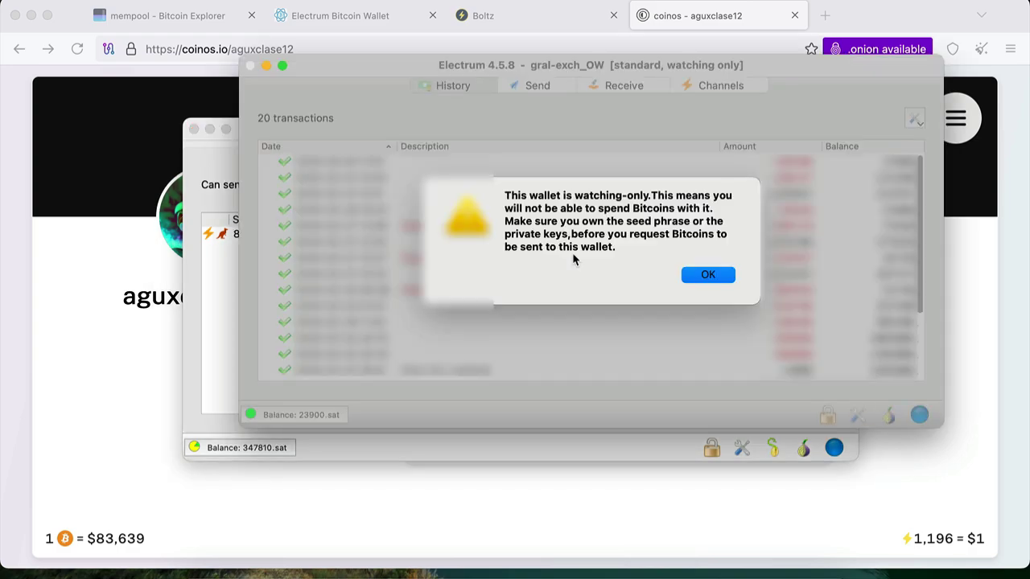
left_click(722, 274)
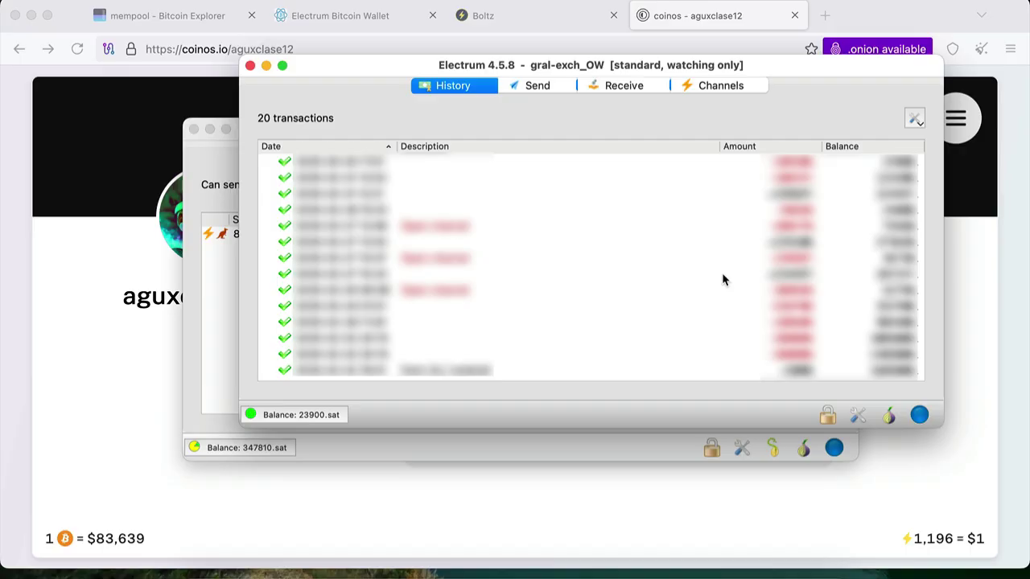
Create a receive request in gral-exch_OW and copy its on-chain Bitcoin address
left_click(625, 86)
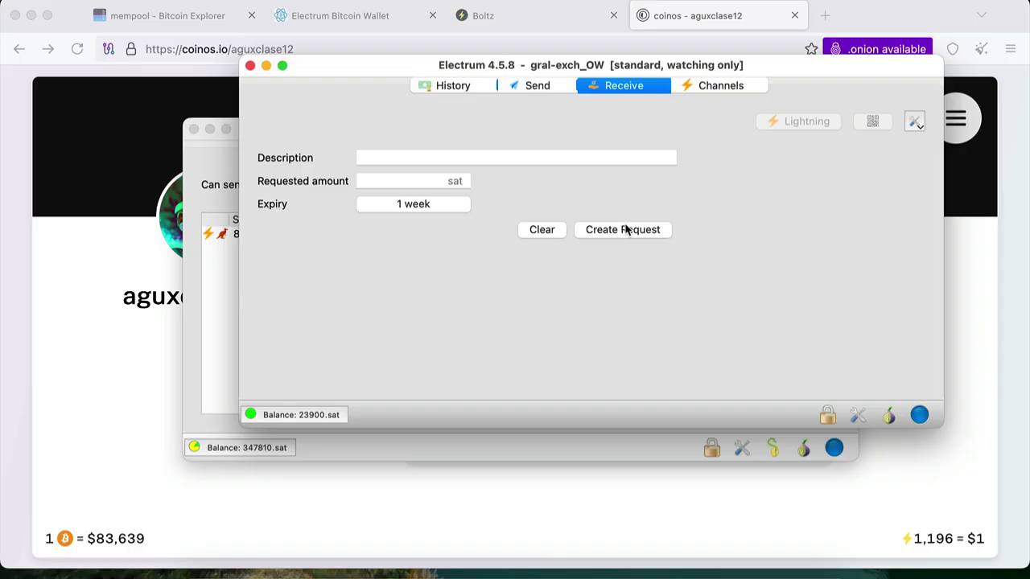
left_click(626, 229)
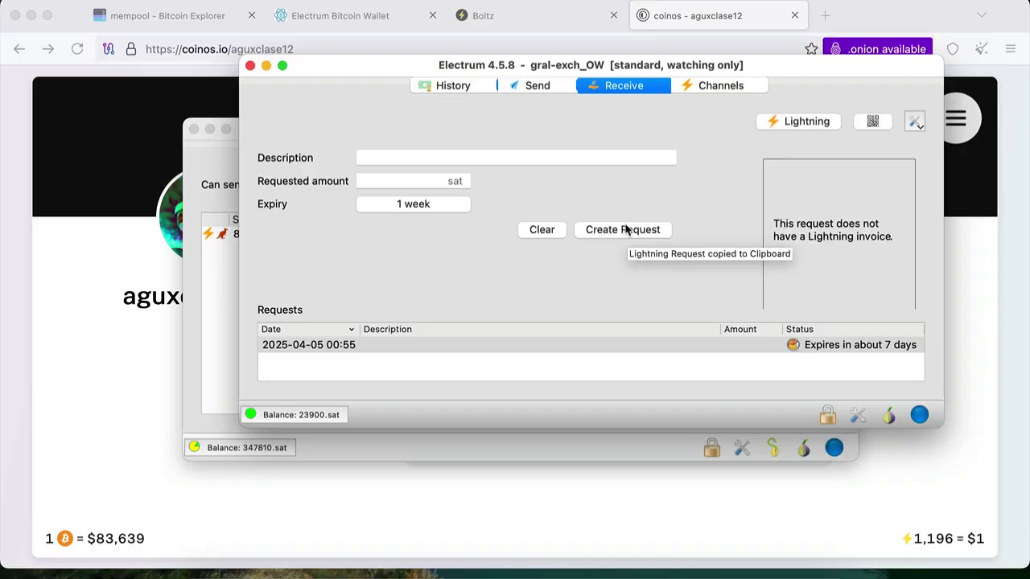
left_click(825, 121)
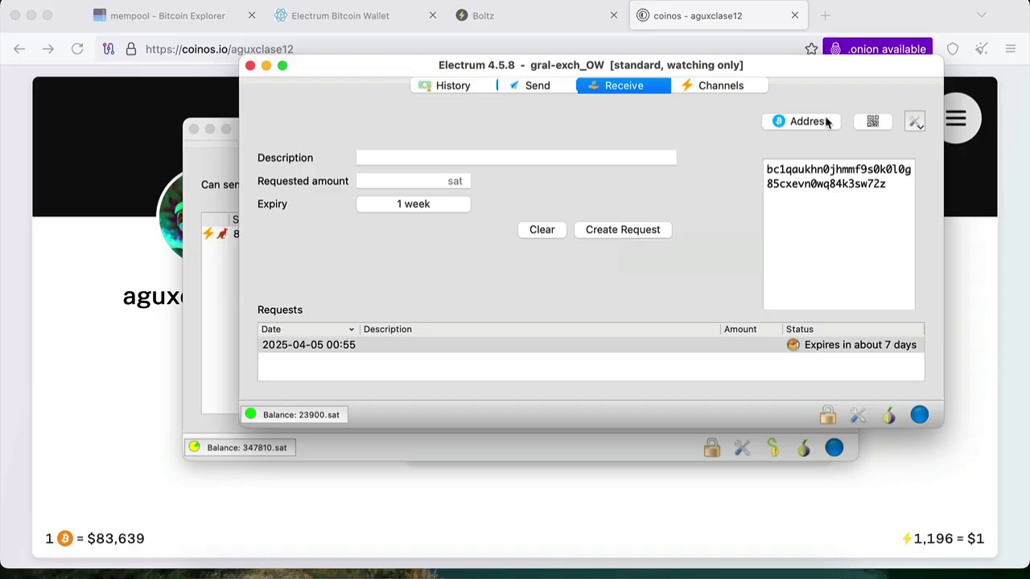
left_click(818, 187)
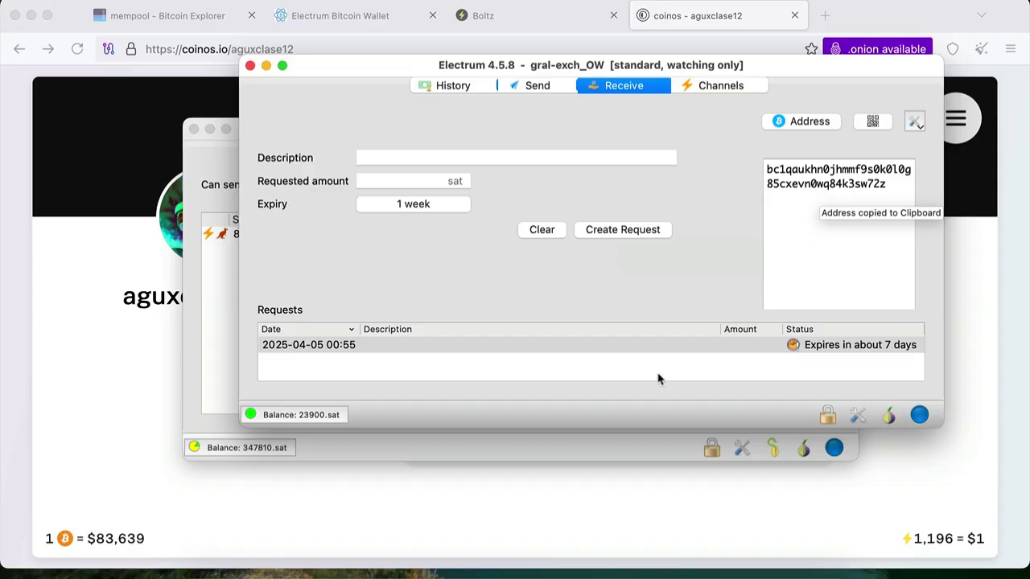
left_click(606, 504)
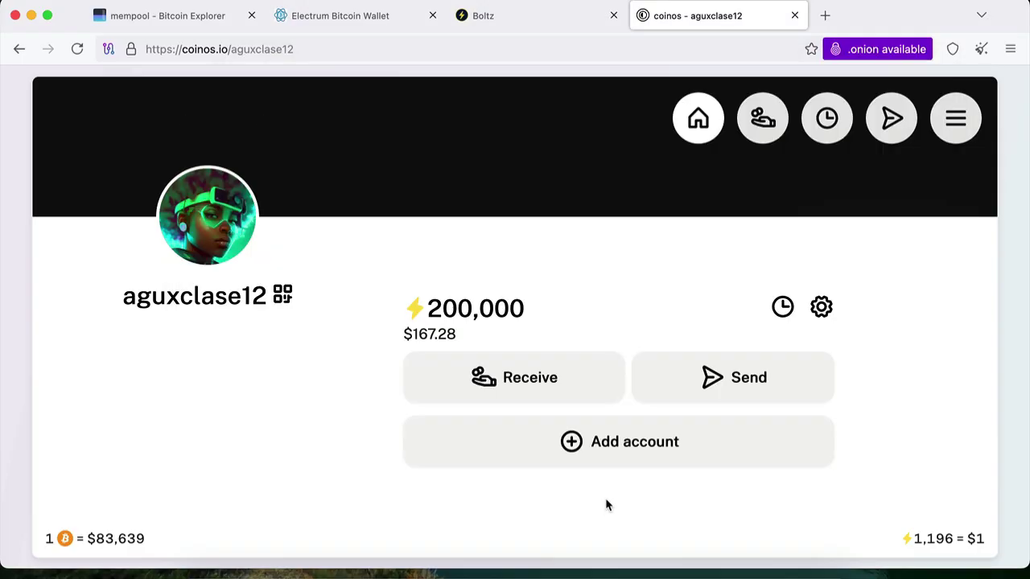
Start a Coinos payment to the copied Bitcoin address for the full 200,000 sats
left_click(731, 383)
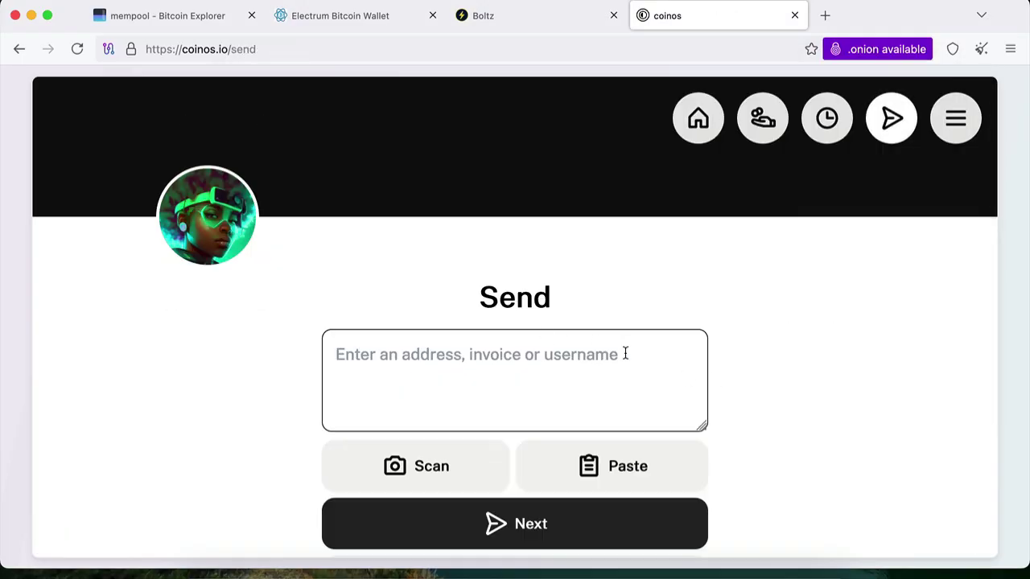
left_click(623, 354)
key("super+v")
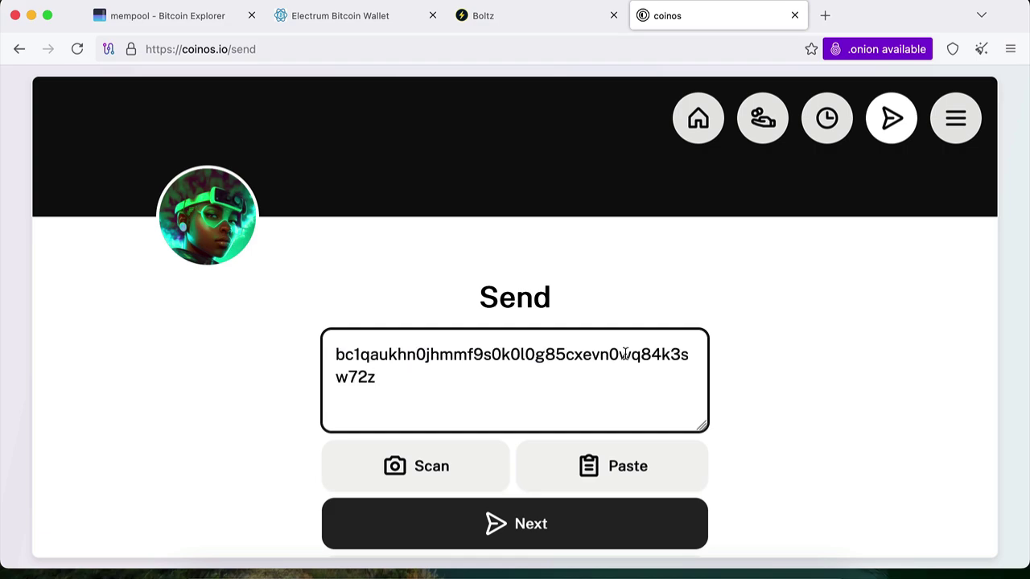
key("Return")
scroll(655, 384, "down", 3)
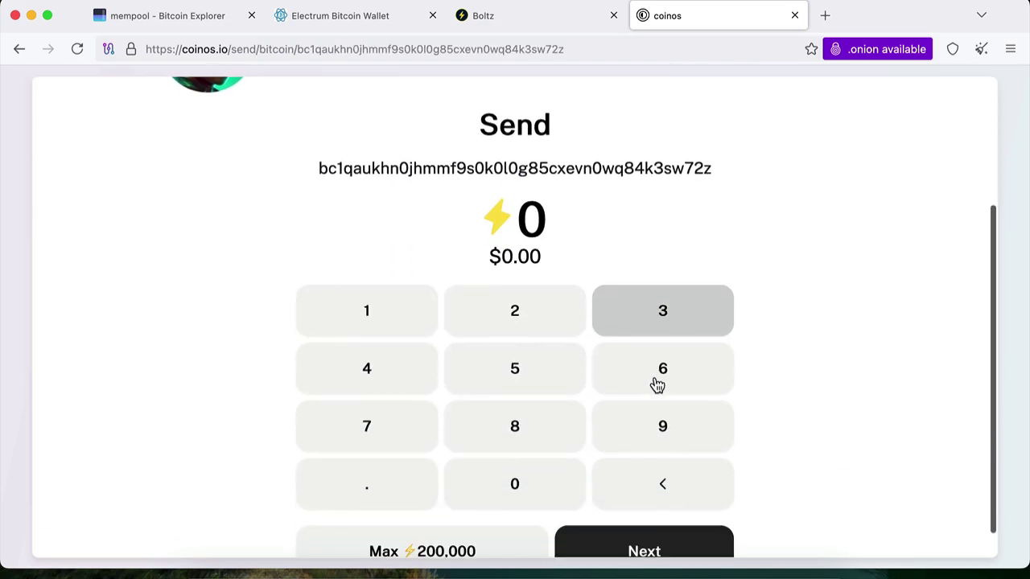
left_click(482, 521)
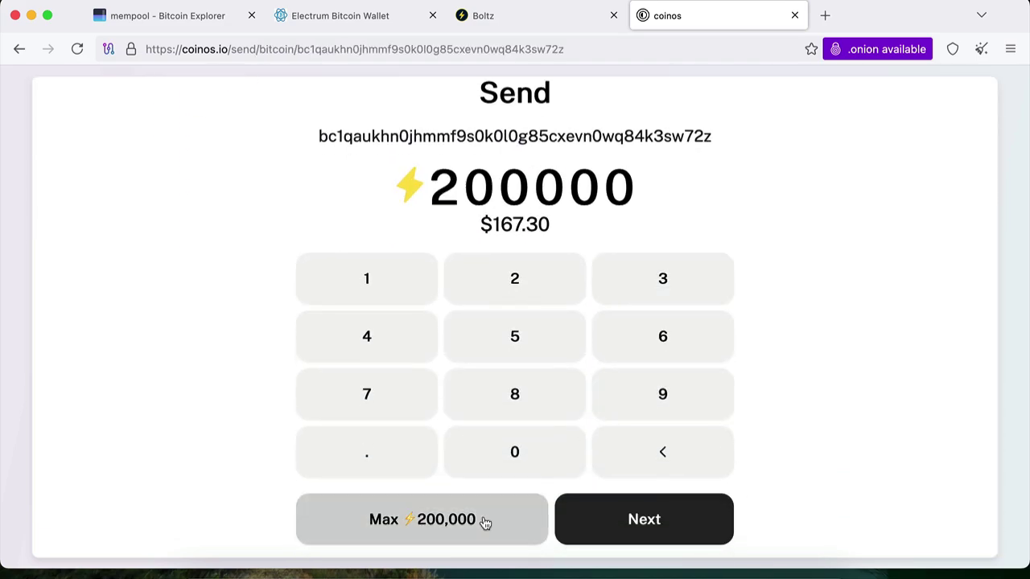
left_click(657, 531)
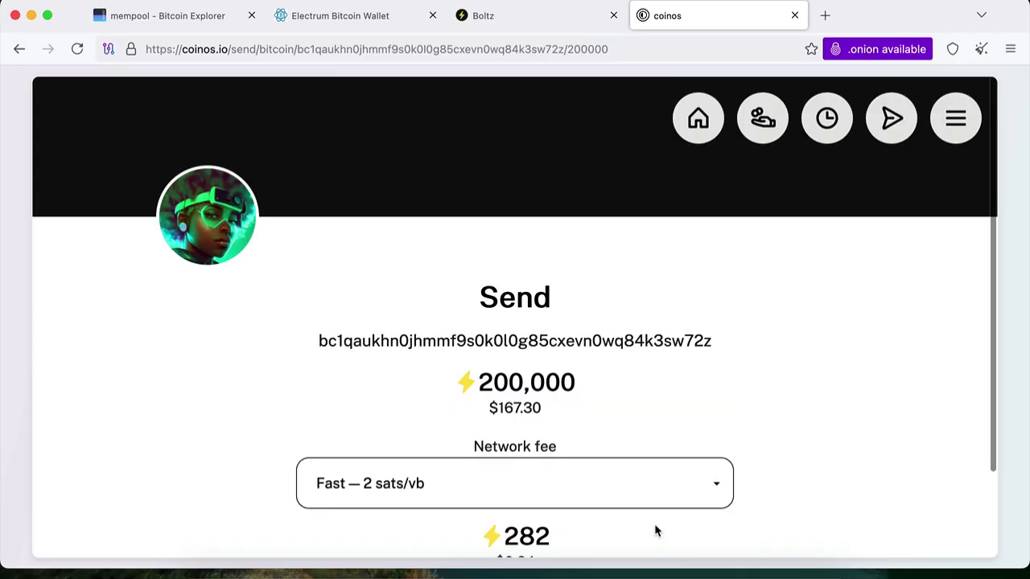
scroll(655, 528, "down", 3)
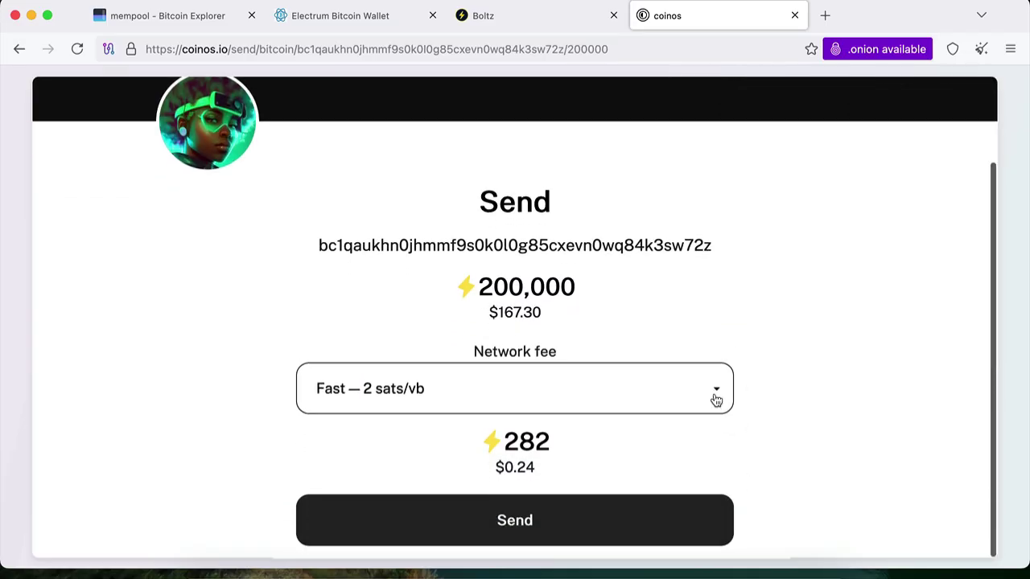
Send the on-chain payment at the Fast 2 sats/vb fee, then return to Electrum
left_click(715, 396)
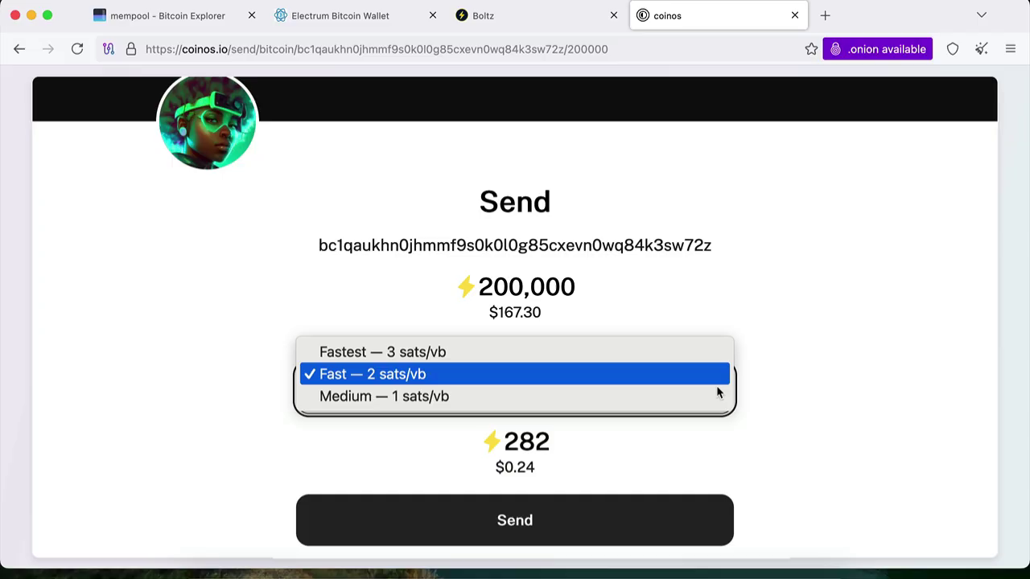
left_click(718, 388)
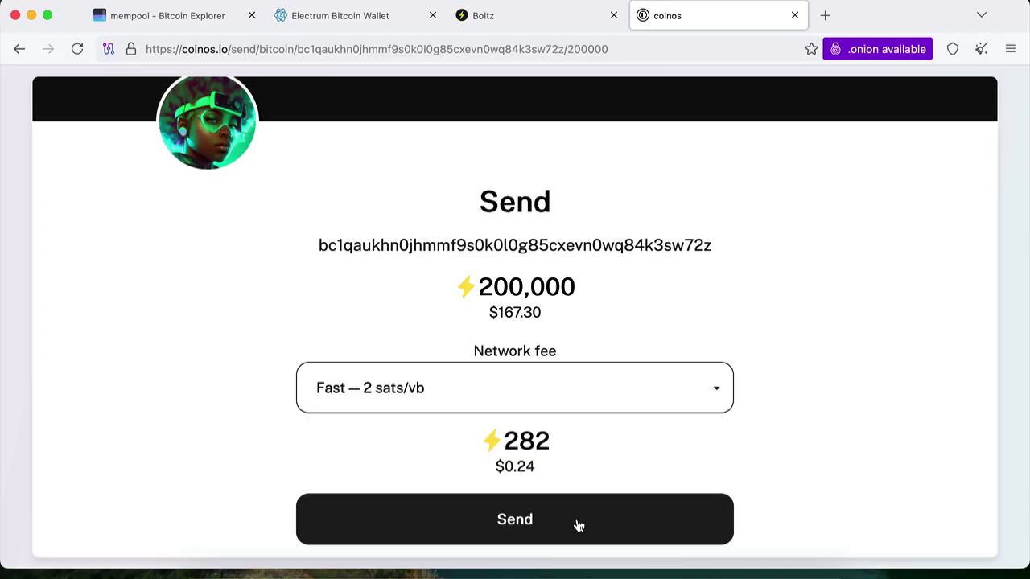
left_click(578, 526)
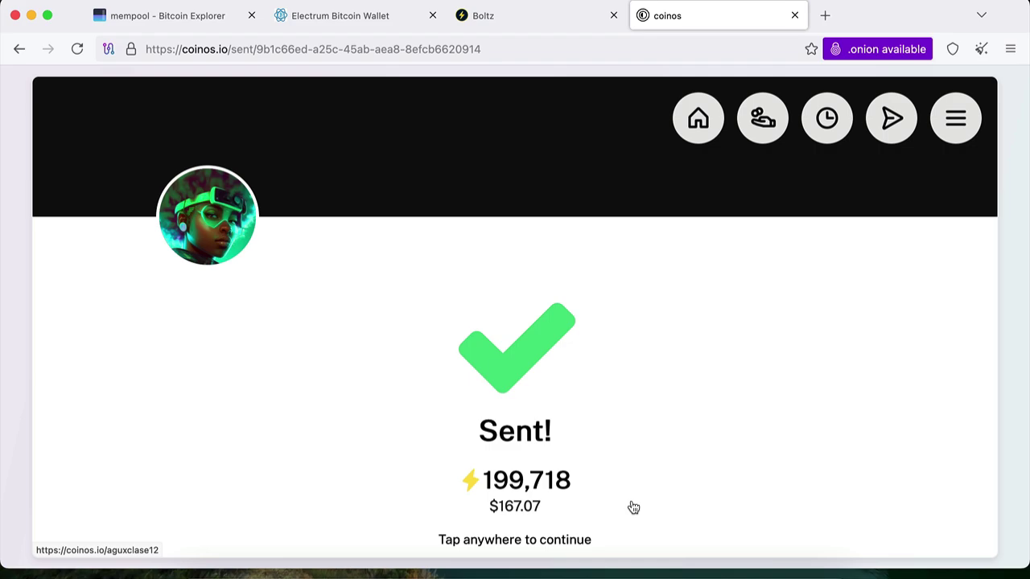
left_click(633, 507)
key("super+Tab")
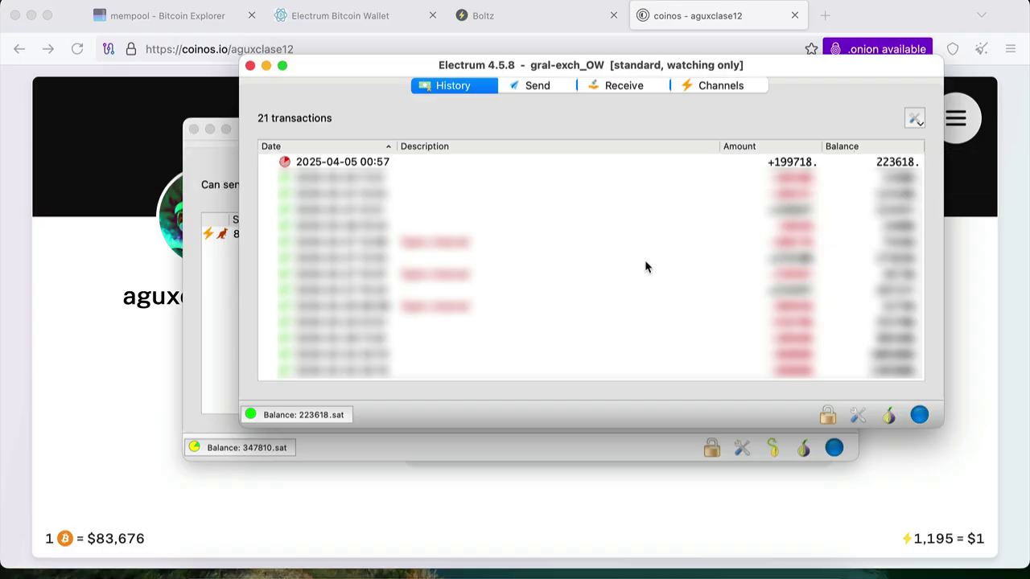
Close the gral-exch_OW wallet window with Cmd-W and switch to Telegram
key("super+w")
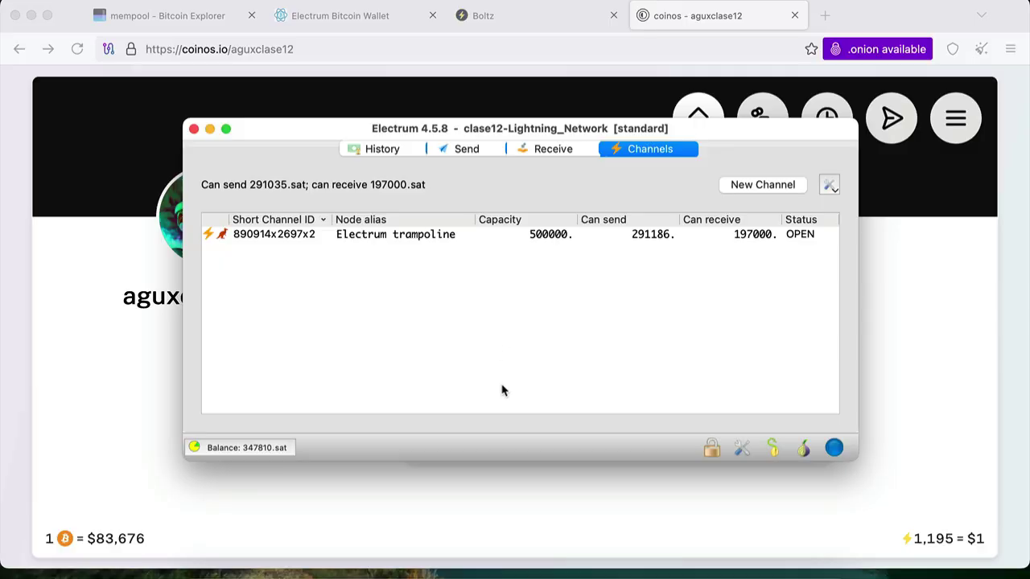
left_click(549, 556)
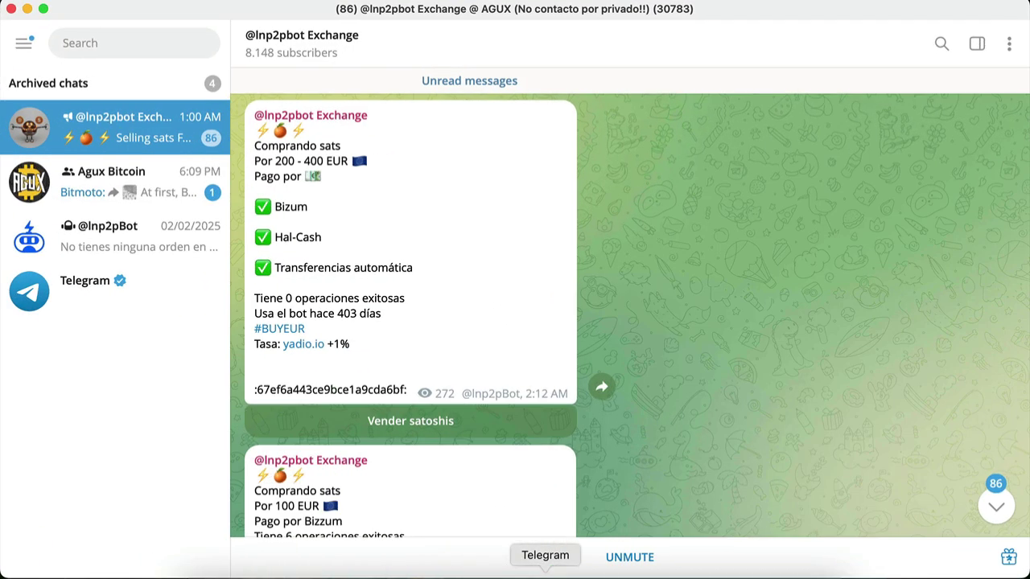
scroll(886, 223, "down", 5)
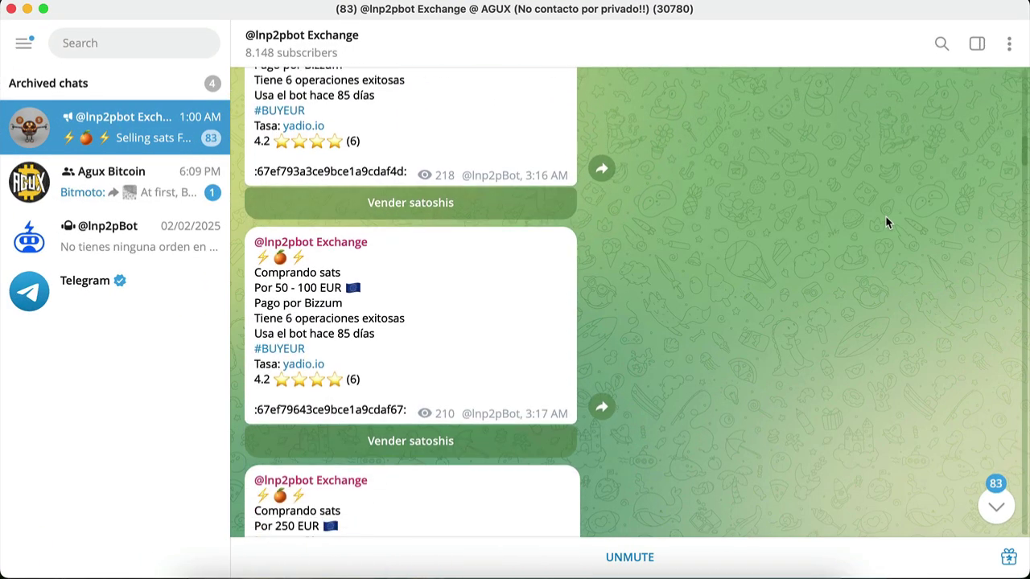
scroll(886, 223, "down", 1)
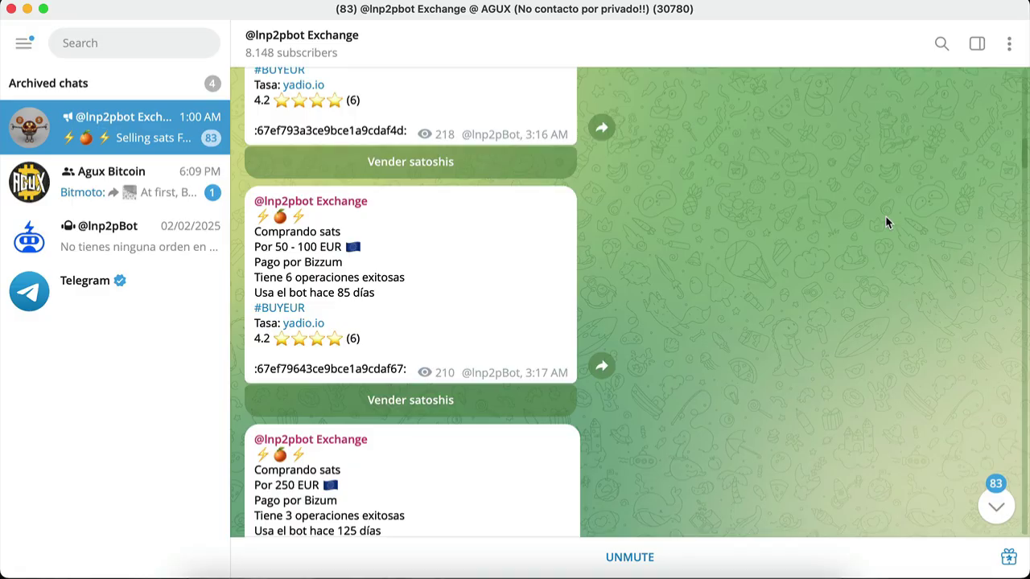
Search the channel for #sellars and browse results back to the 50.000 ARS offer
left_click(942, 43)
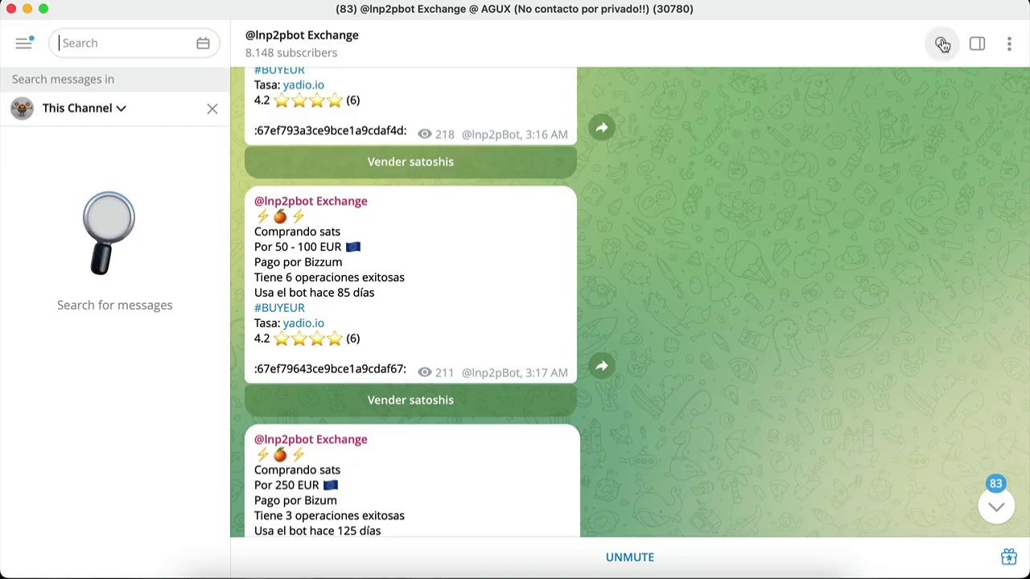
type("#")
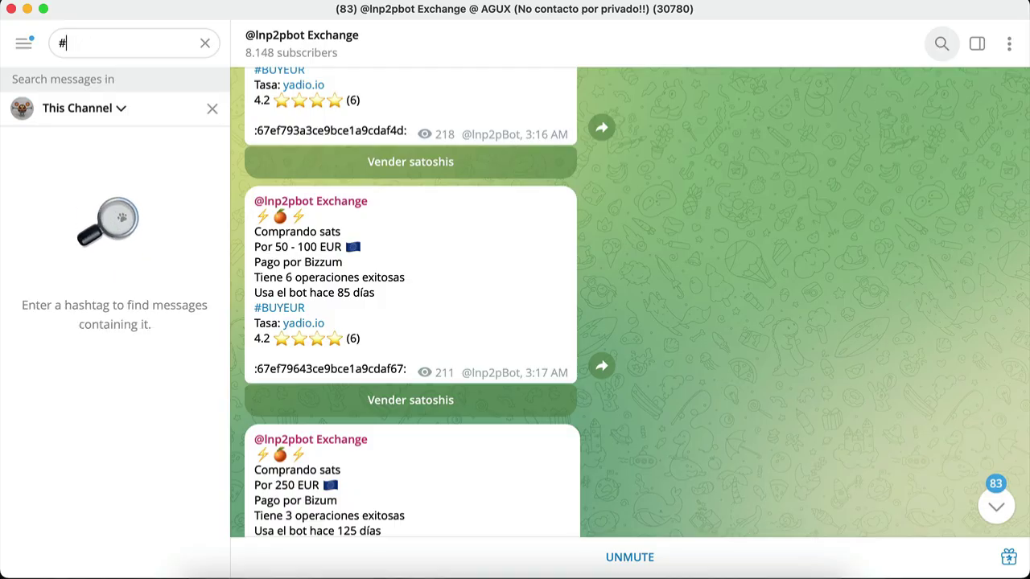
type("sellars")
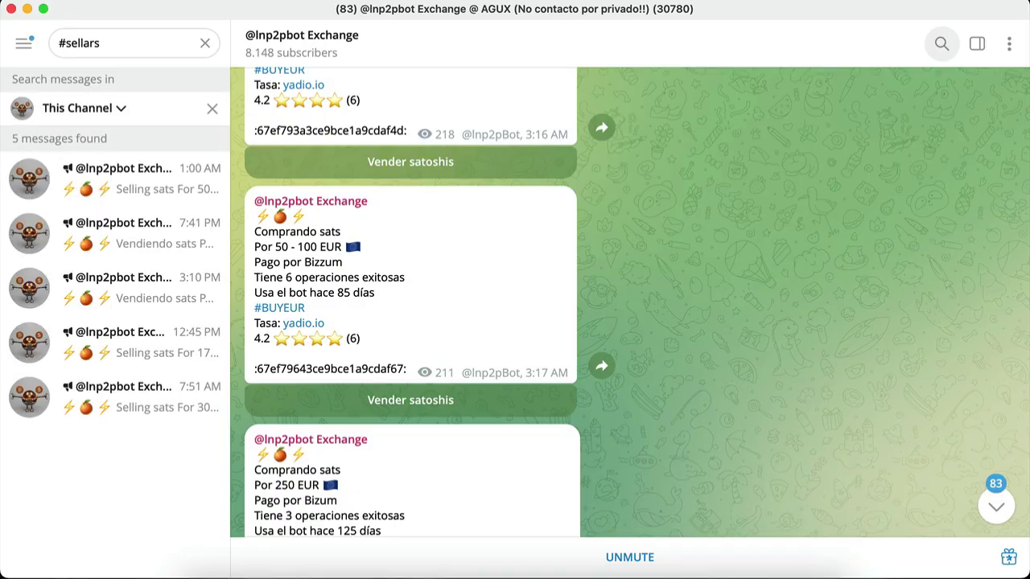
left_click(151, 189)
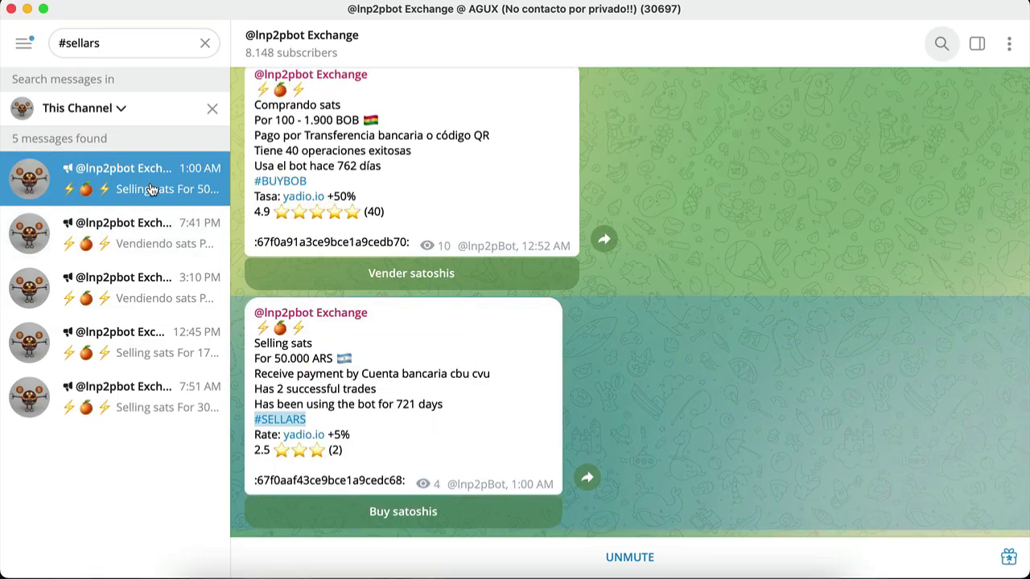
left_click(147, 238)
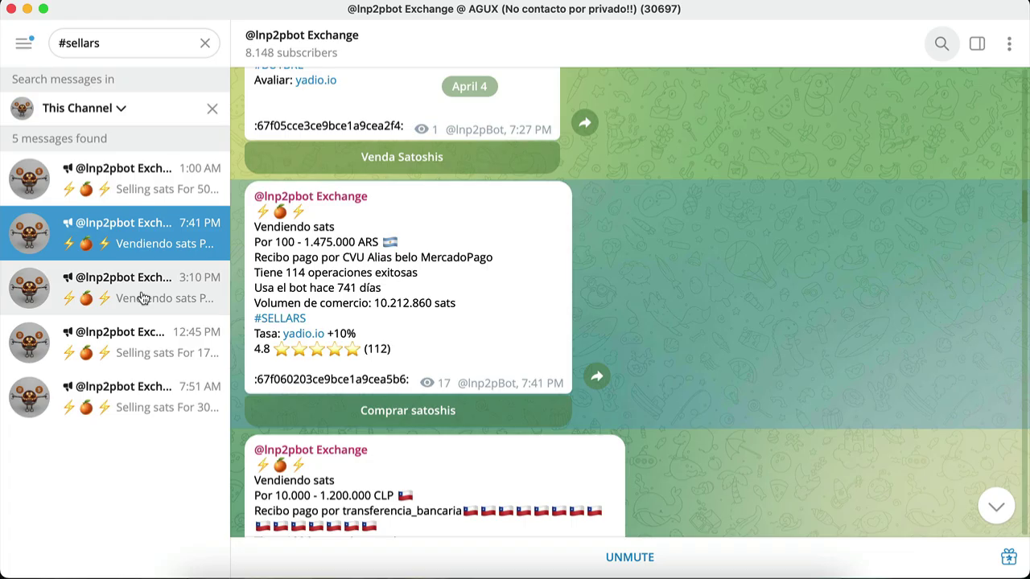
left_click(141, 298)
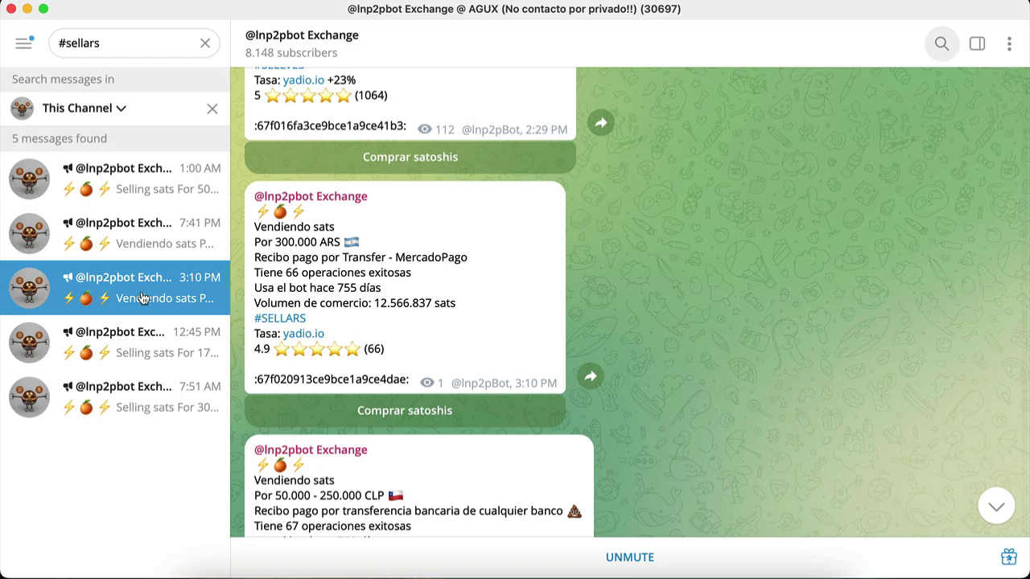
left_click(133, 348)
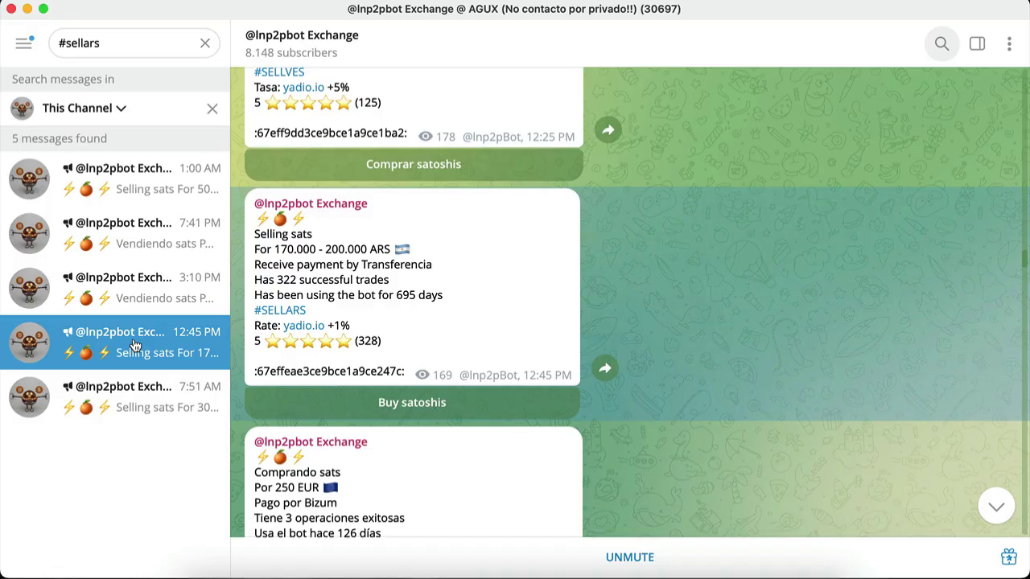
left_click(129, 394)
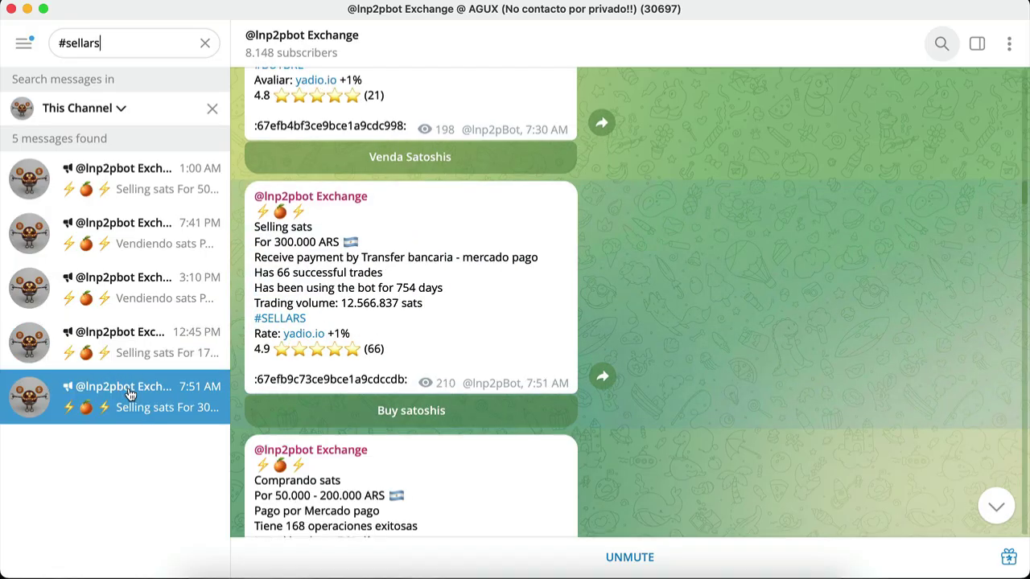
left_click(131, 191)
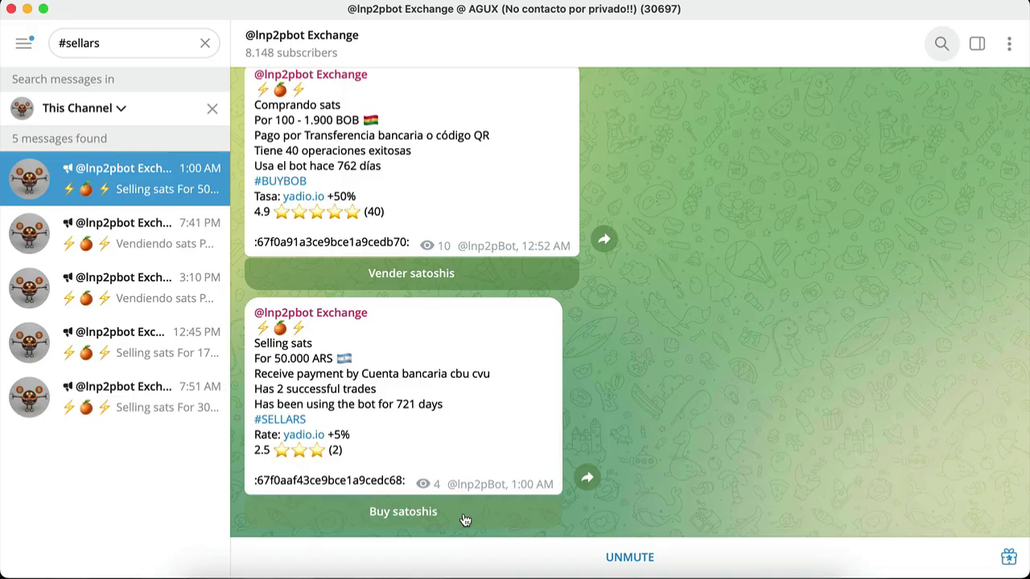
left_click(465, 521)
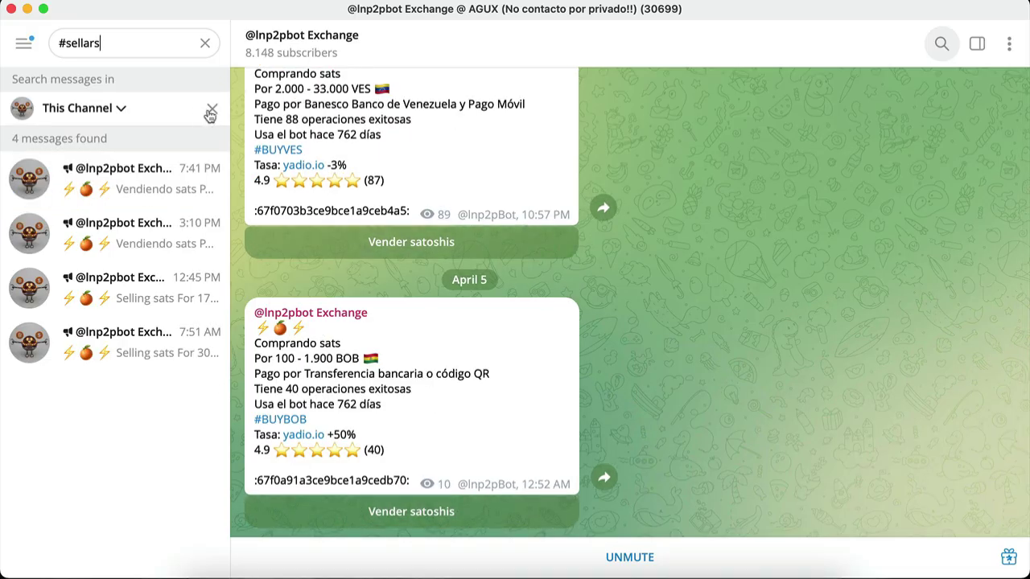
left_click(212, 108)
left_click(161, 142)
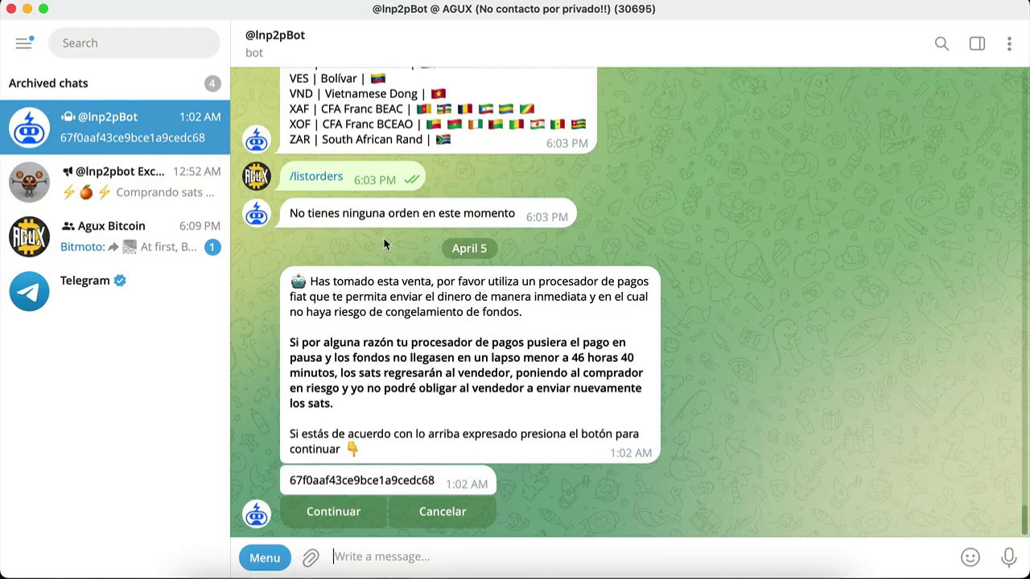
left_click(370, 519)
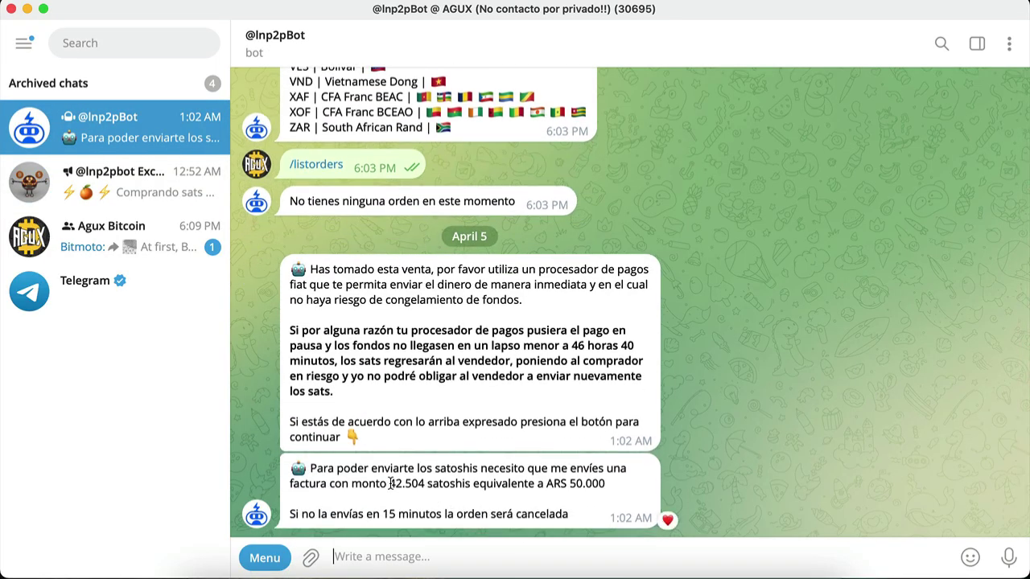
left_click_drag(389, 484, 424, 487)
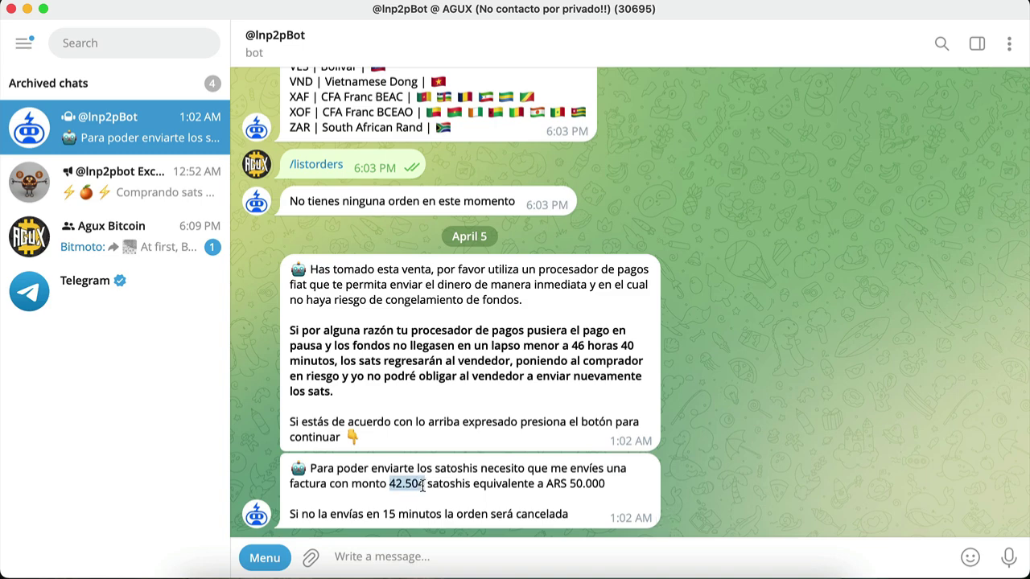
Create a 42504-sat receive request in Electrum and display it as a Lightning invoice
left_click(660, 574)
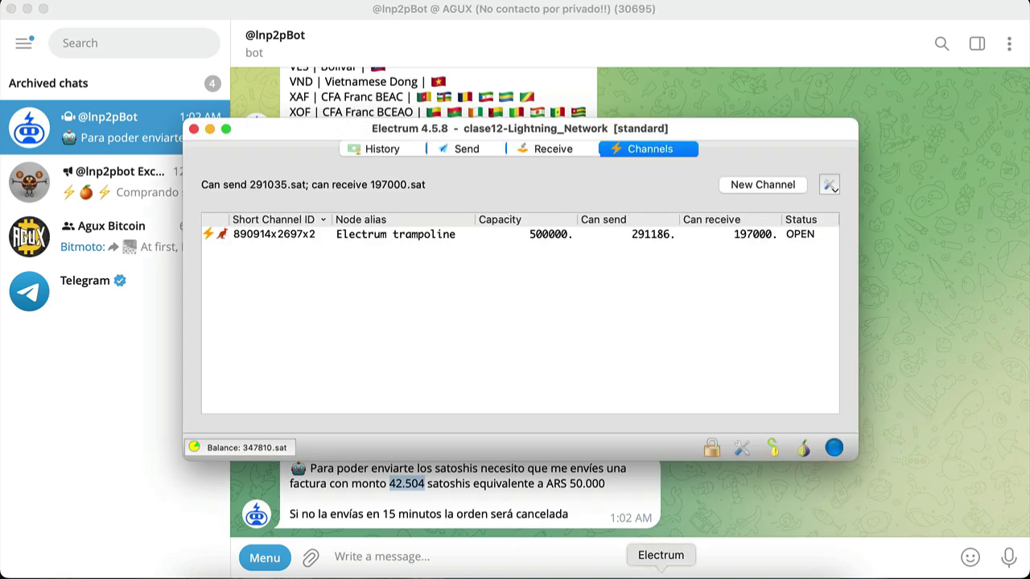
left_click(544, 150)
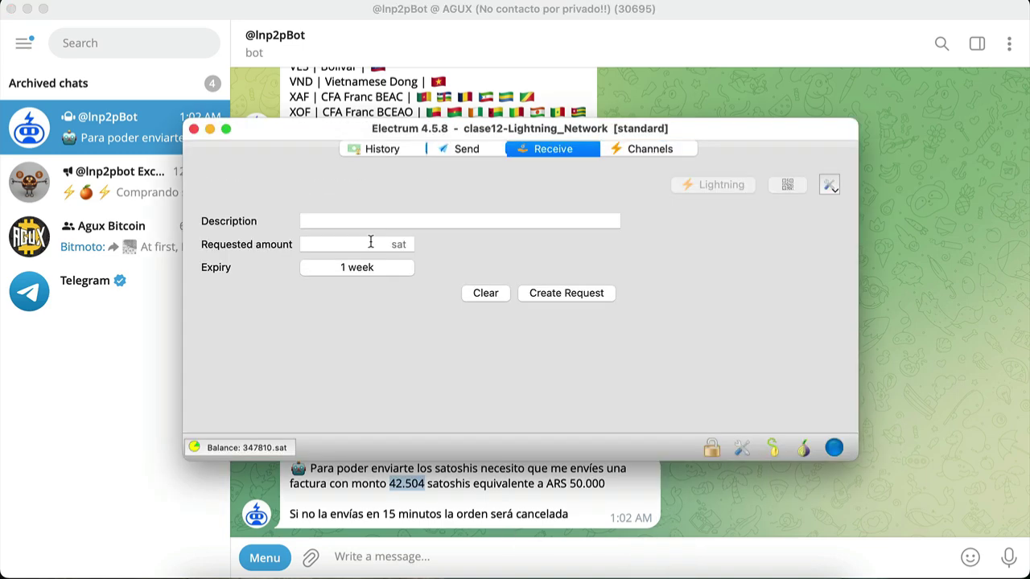
type("42")
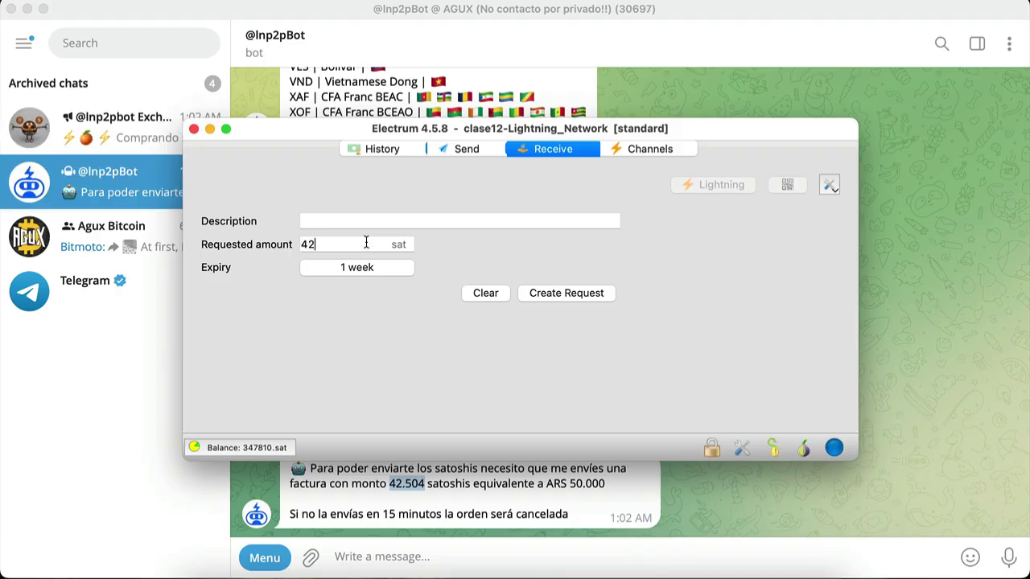
type("50")
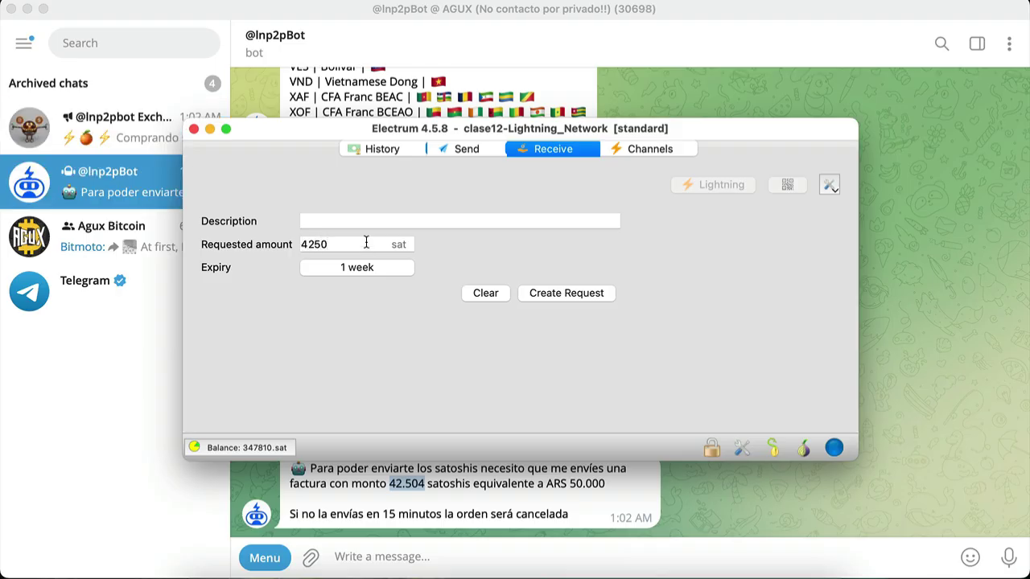
type("4")
left_click(562, 294)
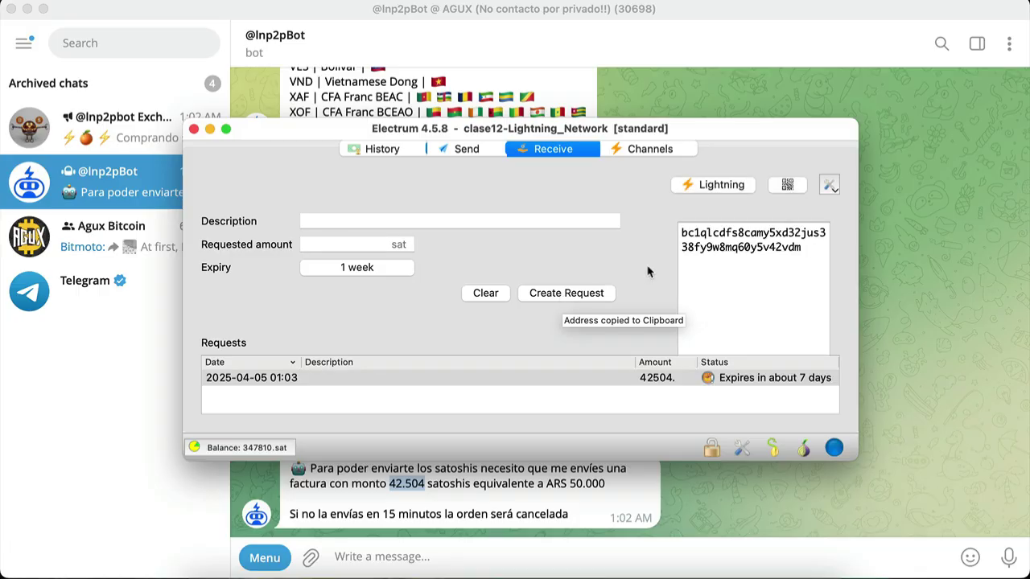
left_click(718, 187)
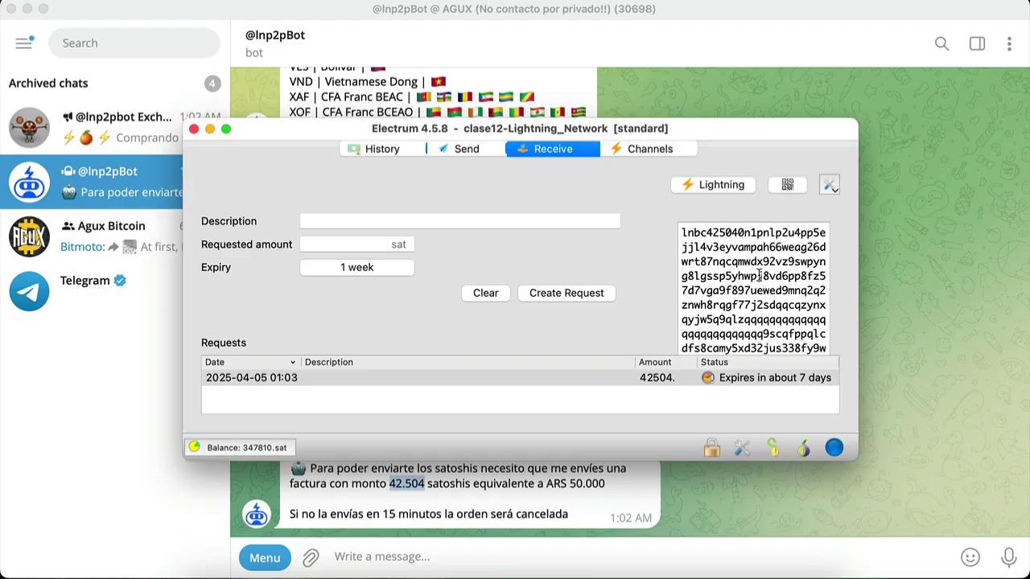
left_click(450, 558)
key("super+v")
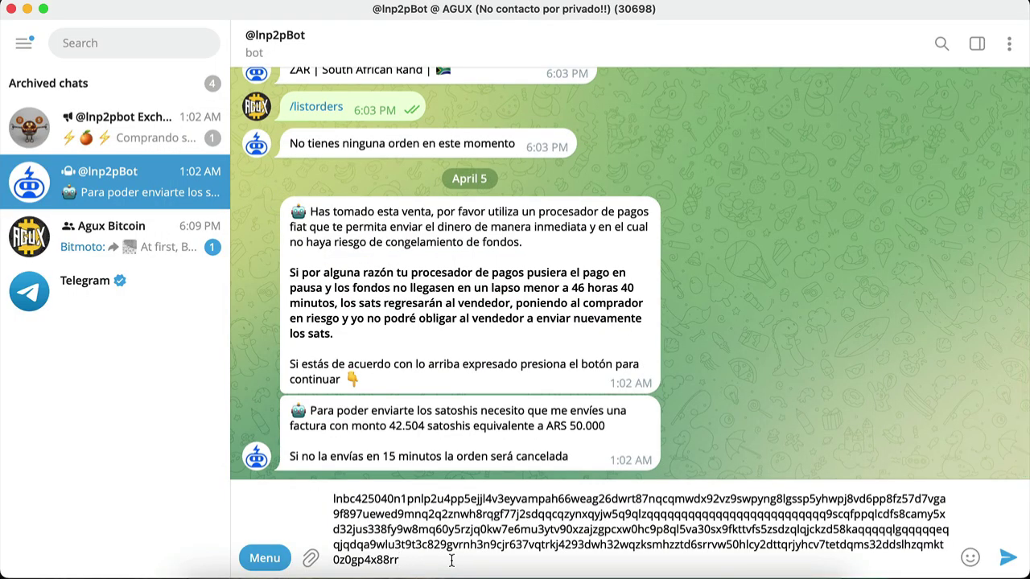
key("Return")
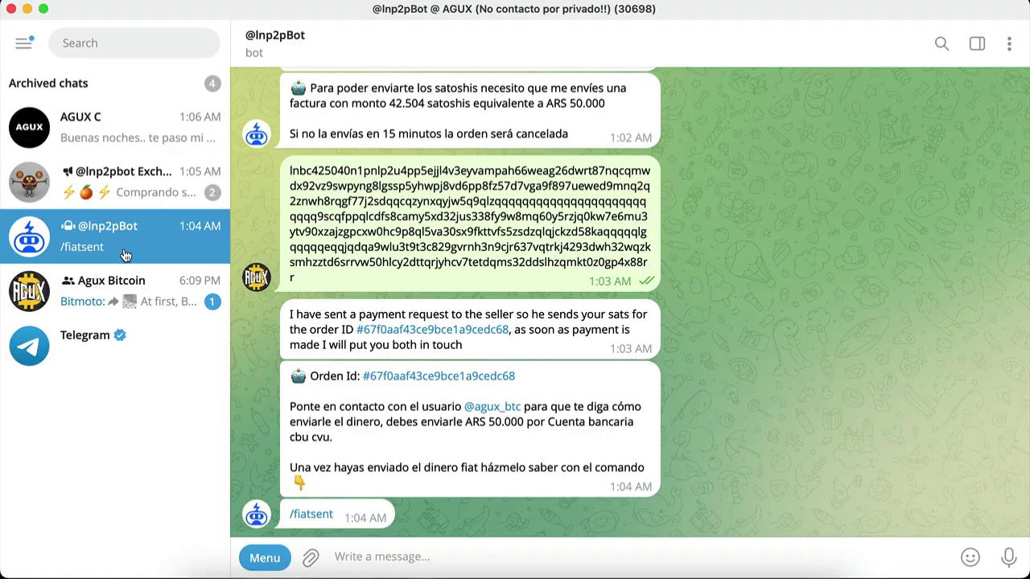
left_click(492, 408)
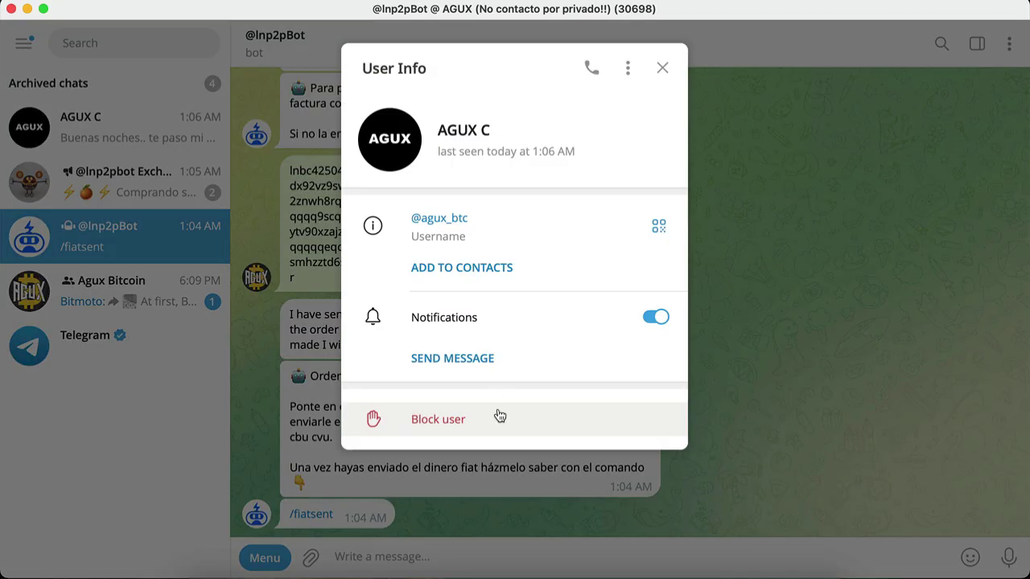
left_click(487, 363)
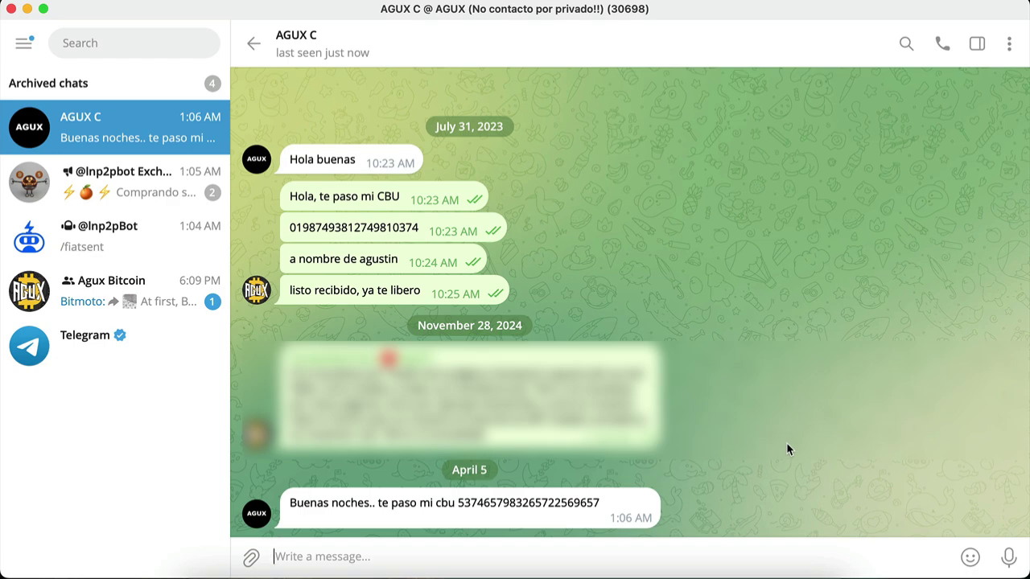
type("ya te transfiero!")
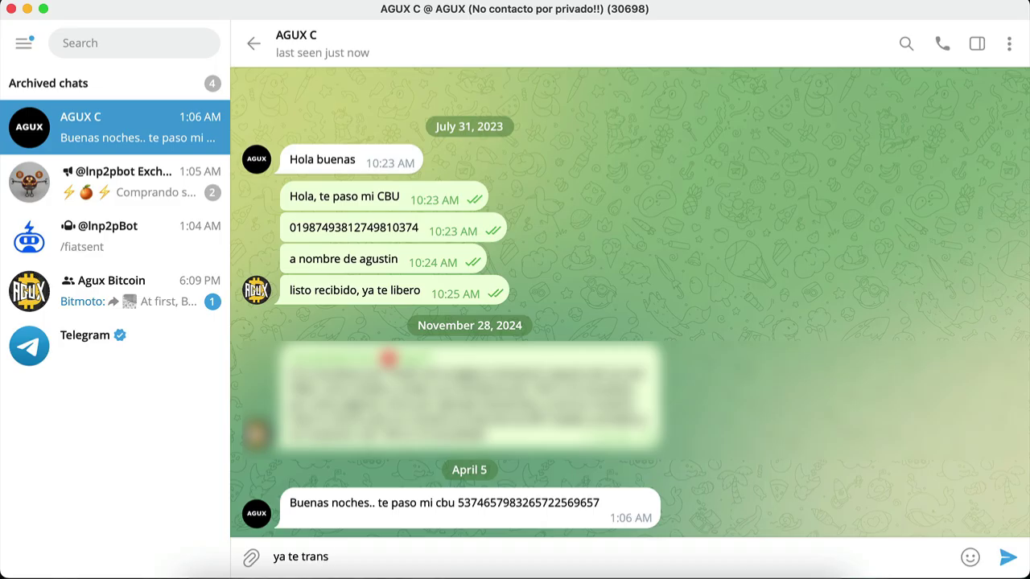
key("Return")
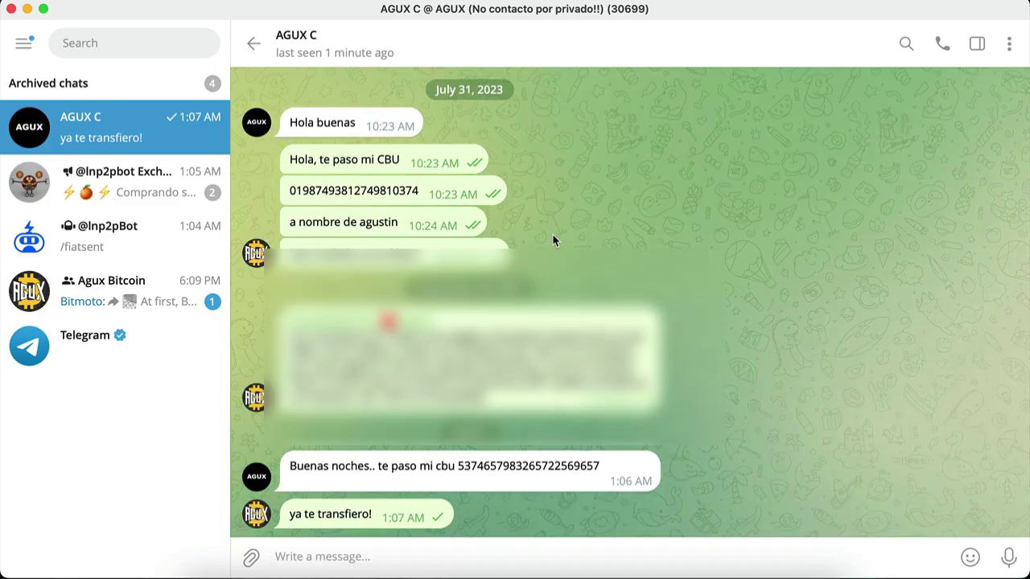
left_click(185, 241)
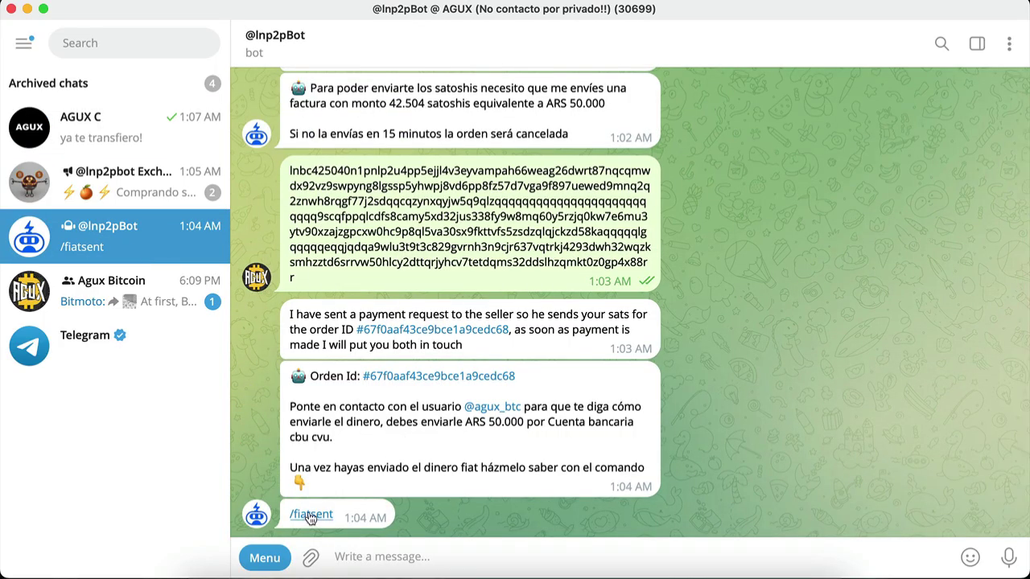
Report fiat sent for the ARS 50000 sell order, rate five stars, then view Electrum's History
left_click(311, 517)
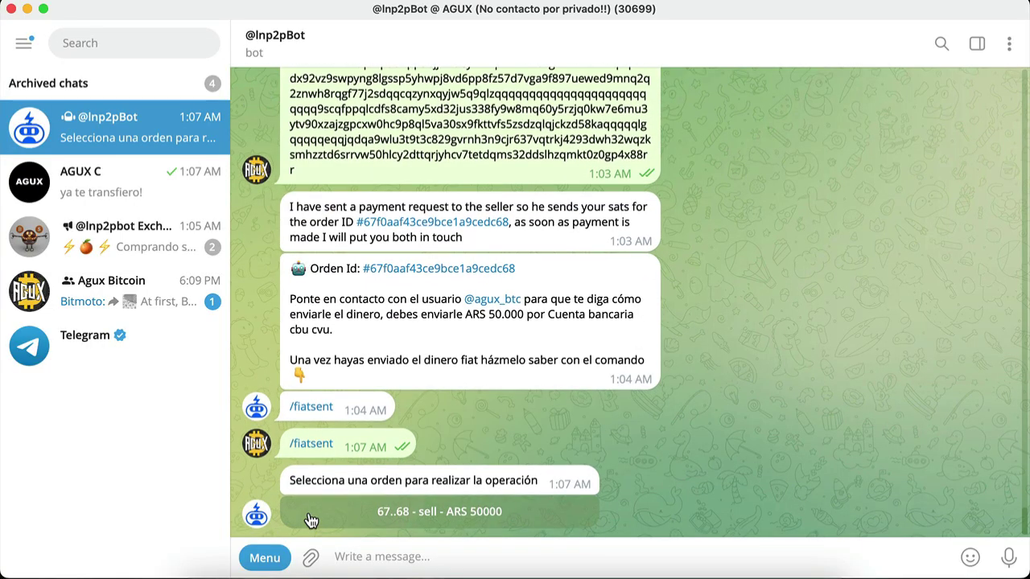
left_click(311, 519)
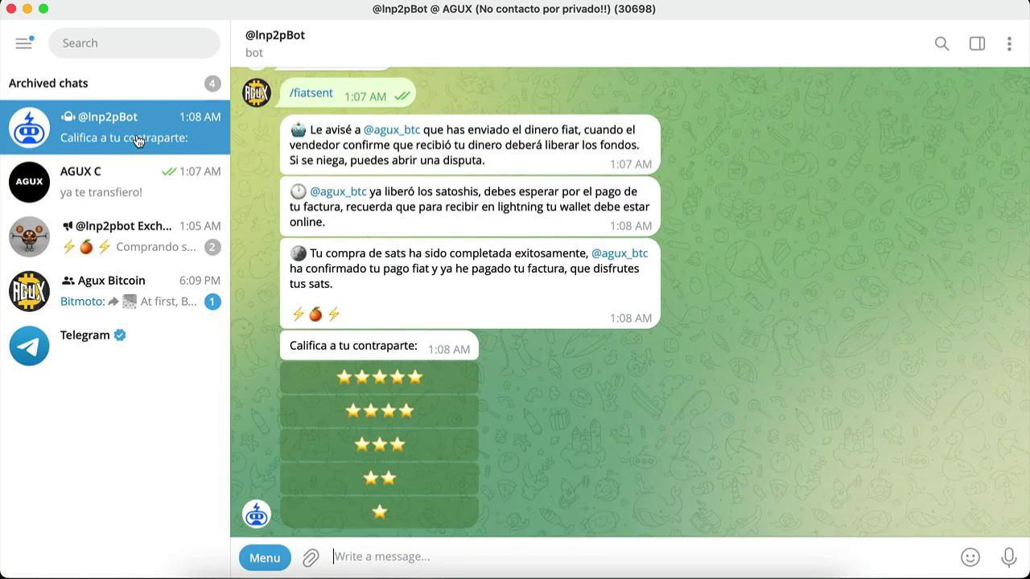
left_click(451, 386)
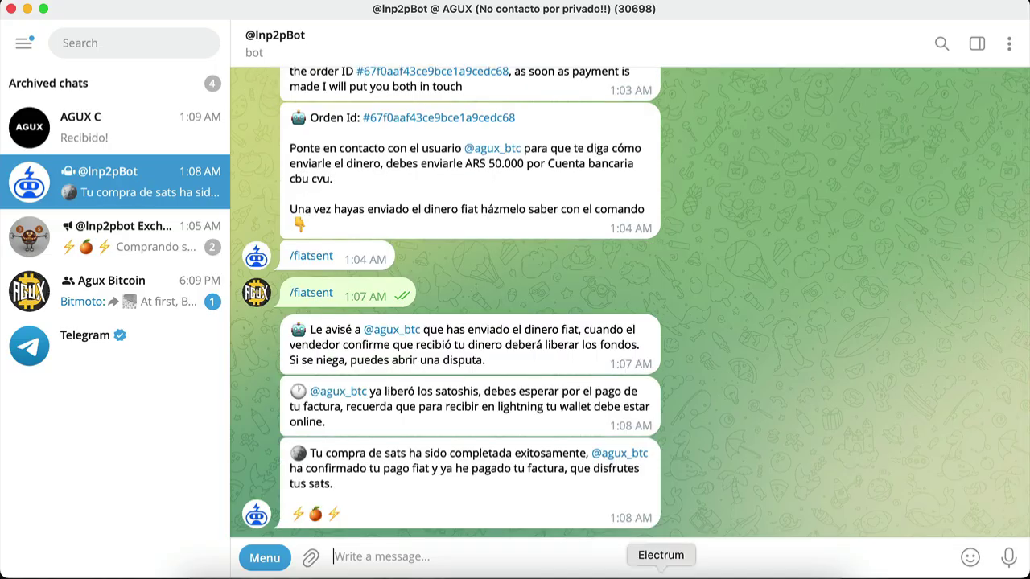
left_click(661, 573)
left_click(380, 150)
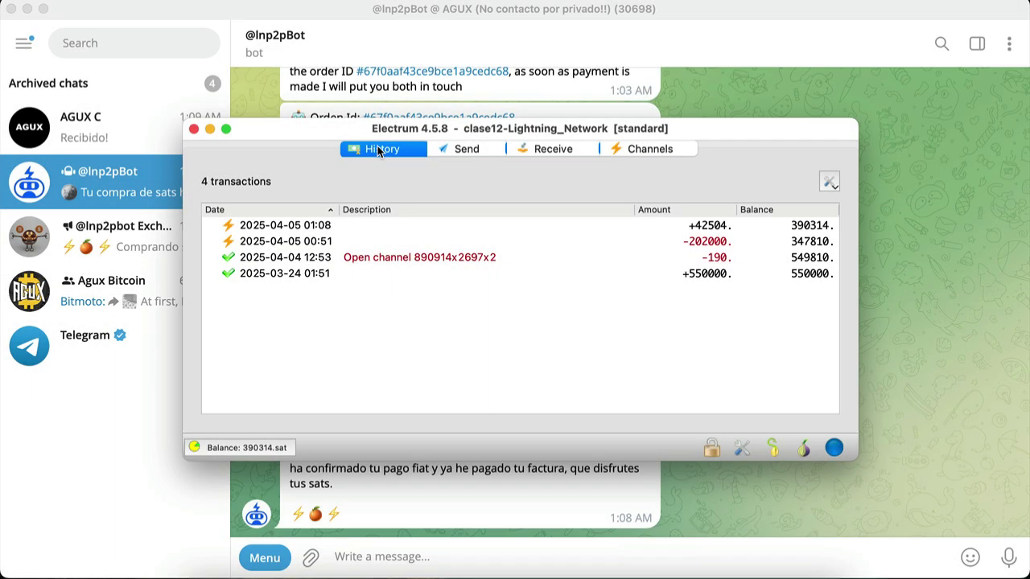
Hide Telegram to review the +42504-sat payment and 390314-sat balance in Electrum's History
left_click(656, 150)
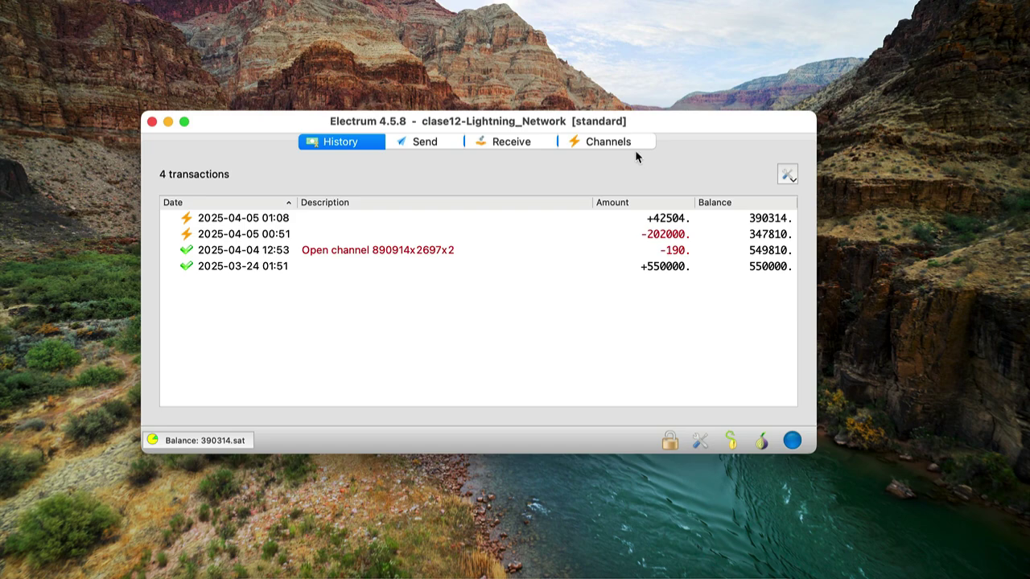
Review the trampoline channel's Details window, enlarged and repositioned, then close it
left_click(636, 143)
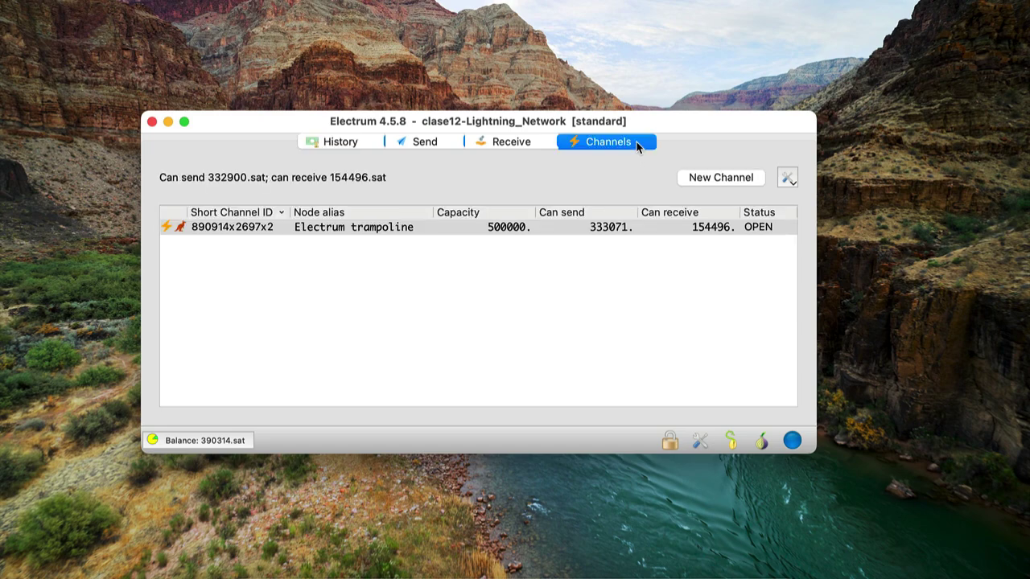
right_click(558, 230)
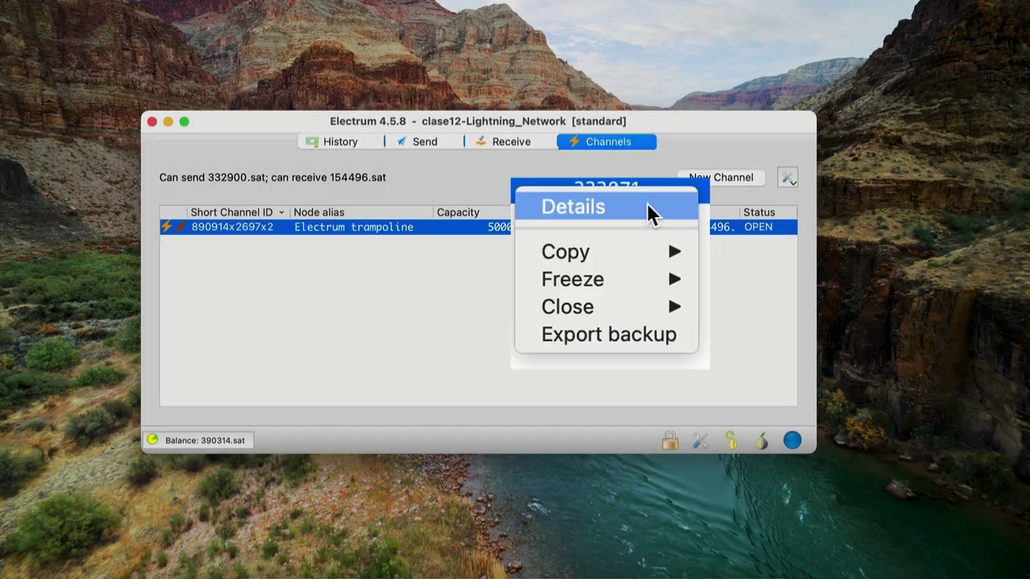
left_click(650, 213)
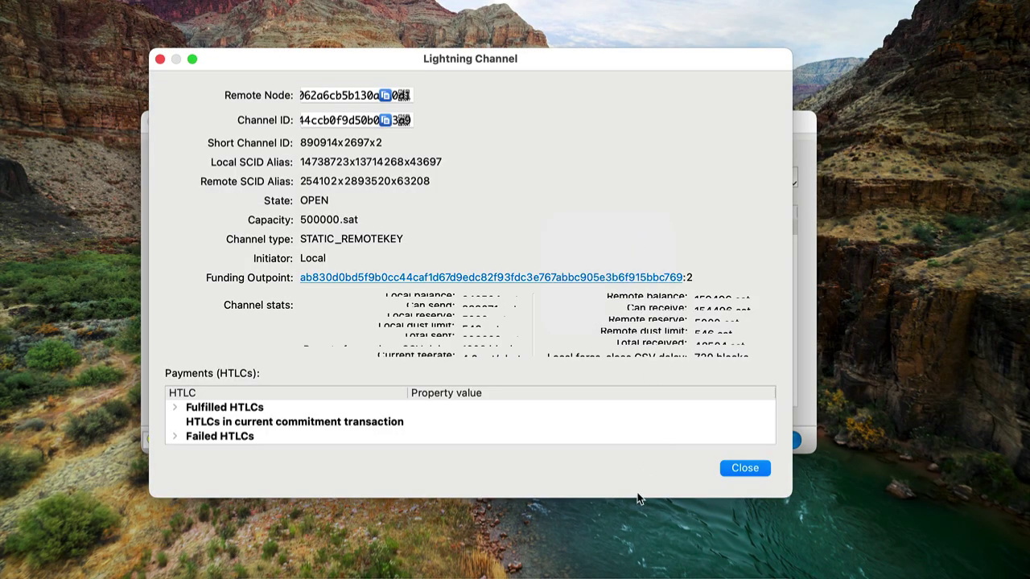
left_click_drag(636, 498, 632, 568)
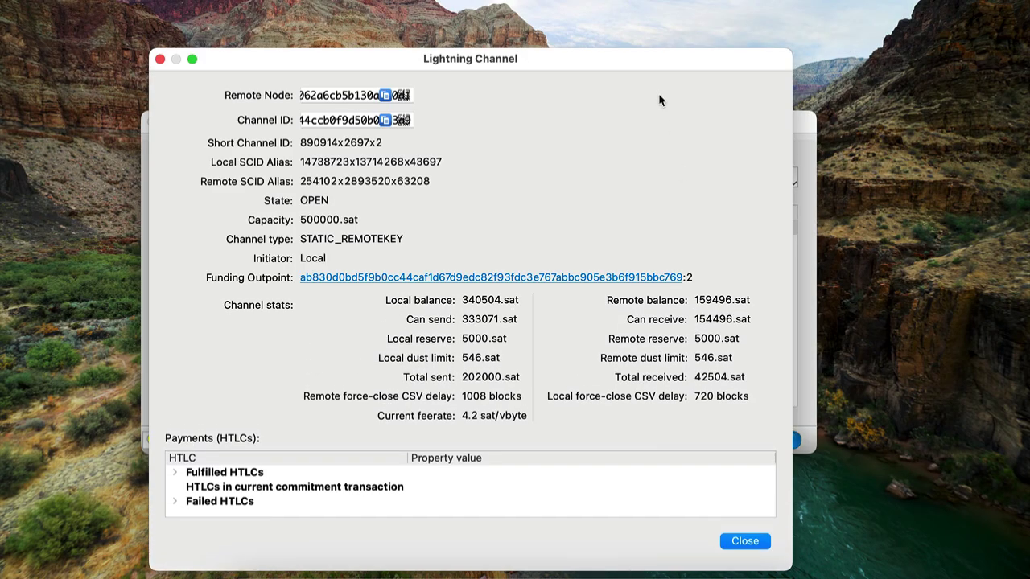
left_click_drag(617, 57, 633, 7)
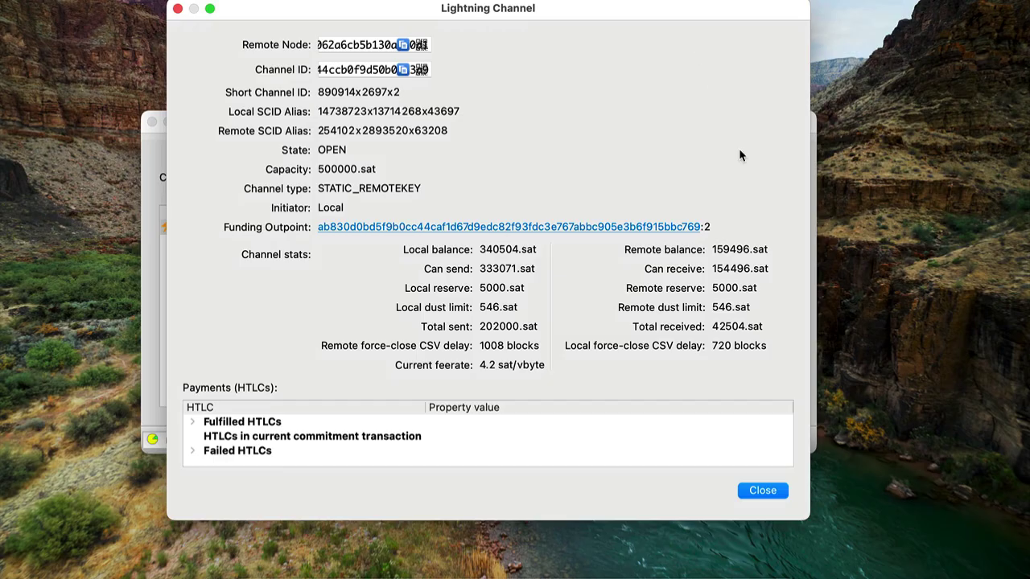
left_click(763, 490)
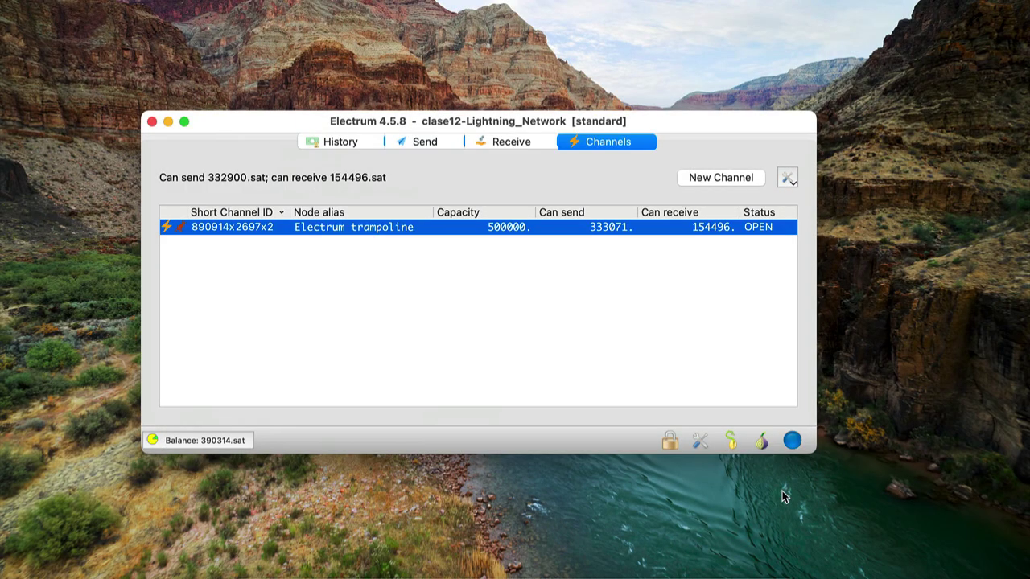
Freeze the trampoline channel for both sending and receiving
right_click(560, 229)
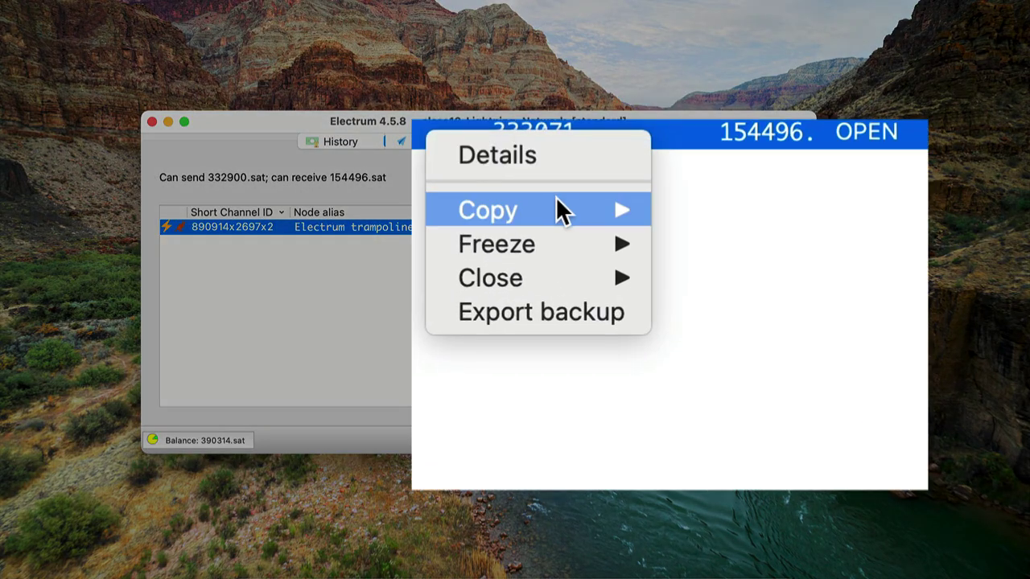
mouse_move(622, 263)
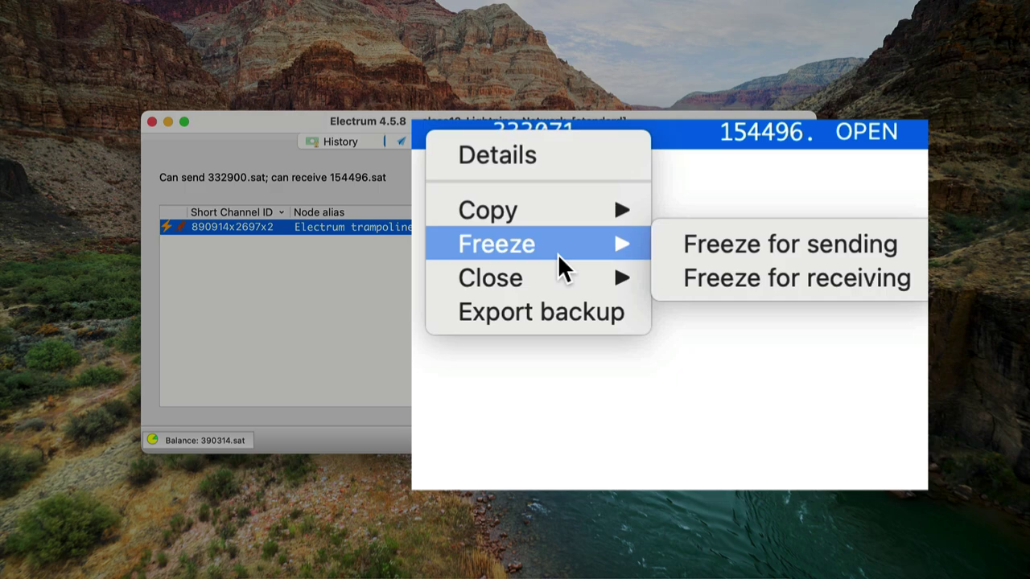
left_click(777, 246)
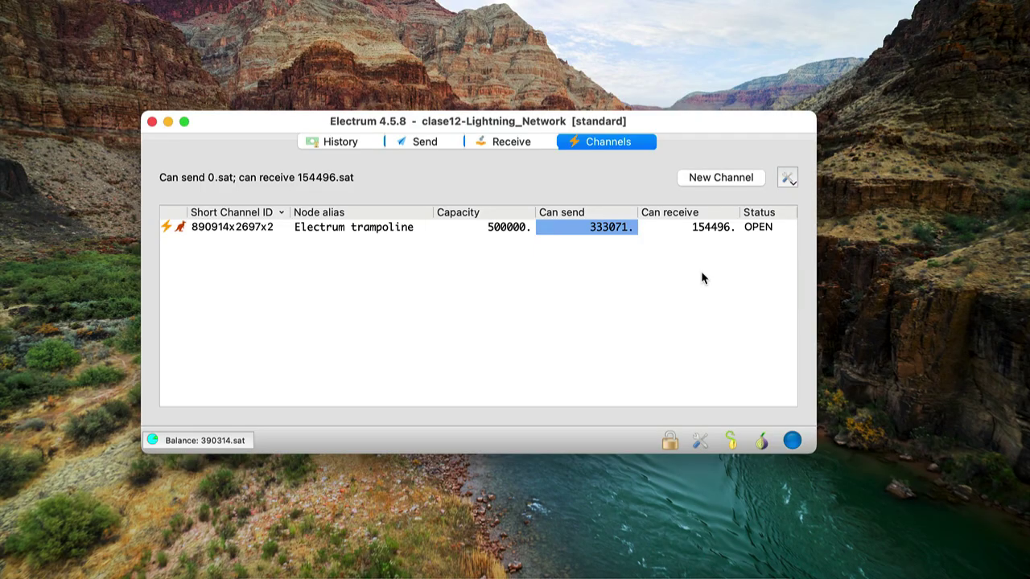
right_click(660, 228)
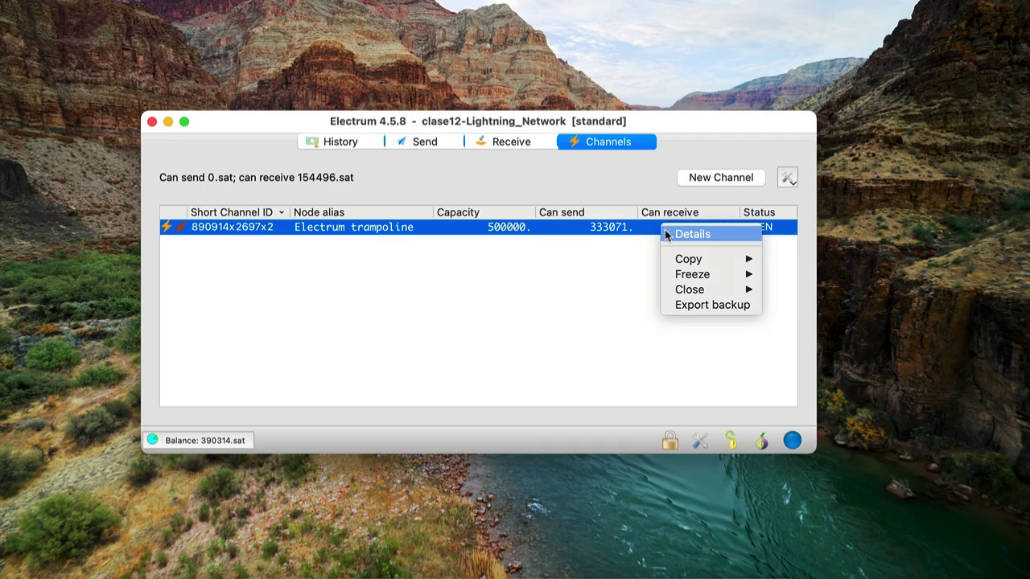
mouse_move(688, 274)
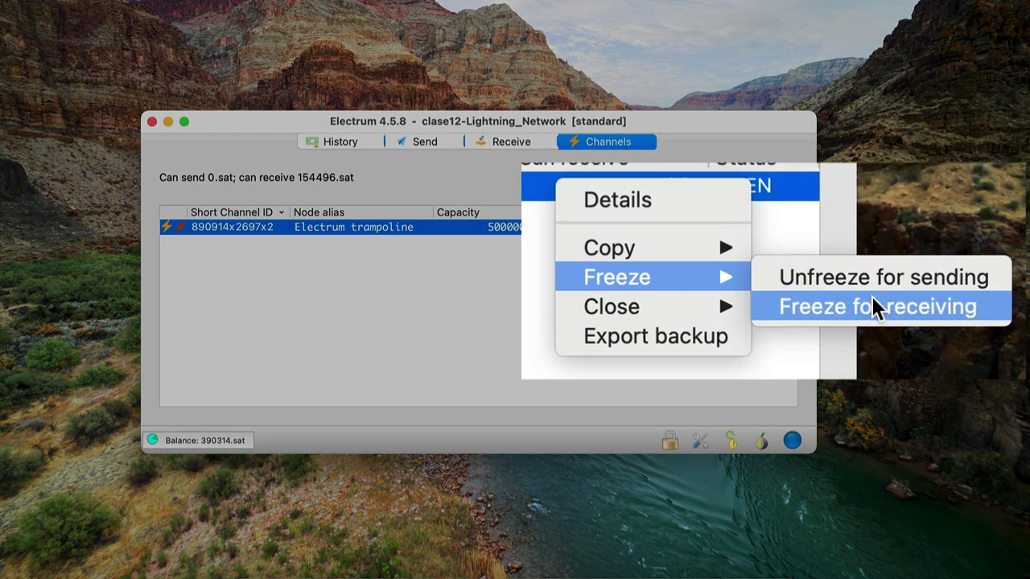
left_click(825, 290)
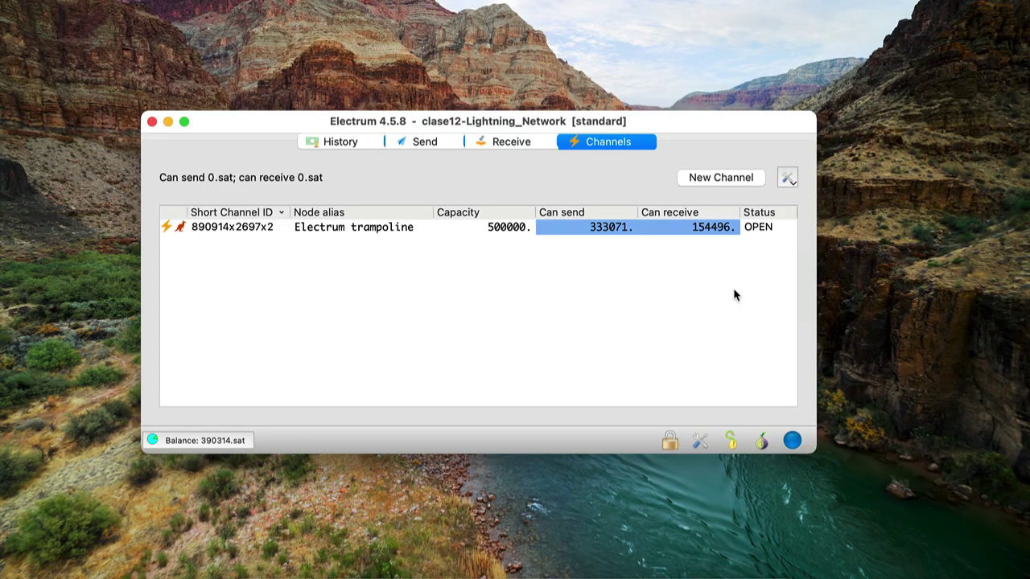
Unfreeze the trampoline channel for sending, leaving receiving frozen
right_click(560, 231)
mouse_move(626, 278)
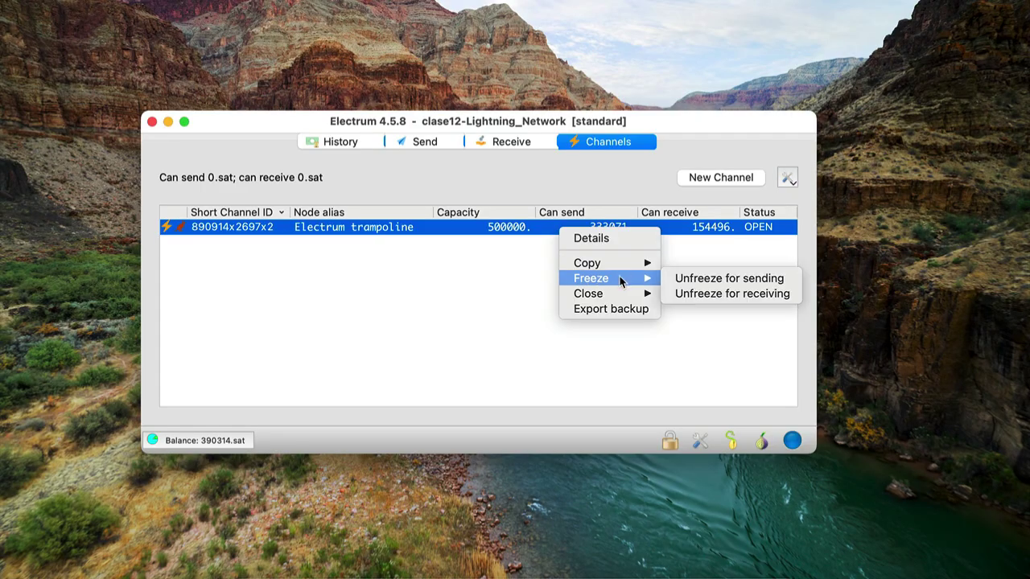
left_click(705, 279)
right_click(574, 227)
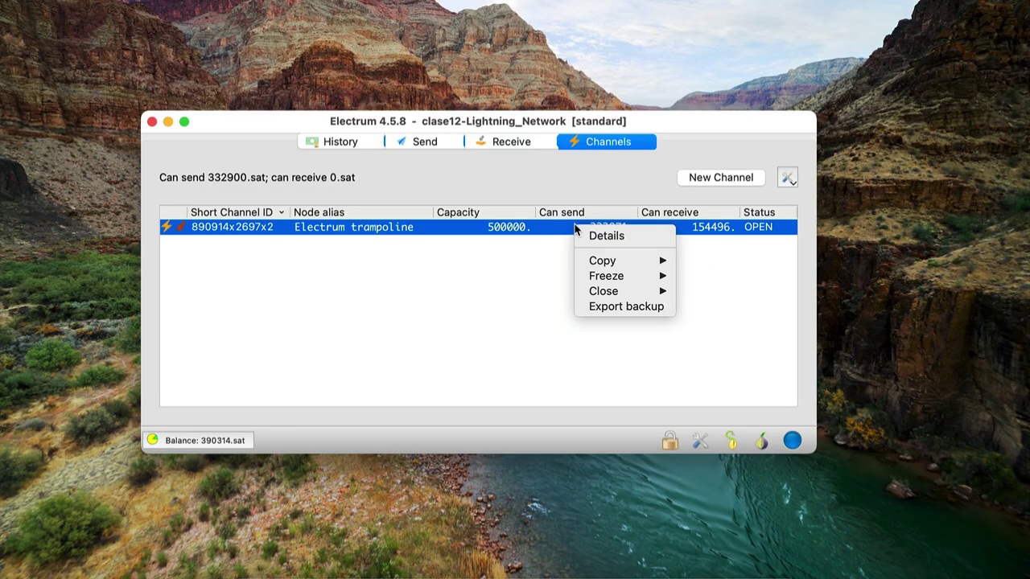
Unfreeze the trampoline channel for receiving, then choose Export backup for the channel
mouse_move(626, 277)
left_click(727, 294)
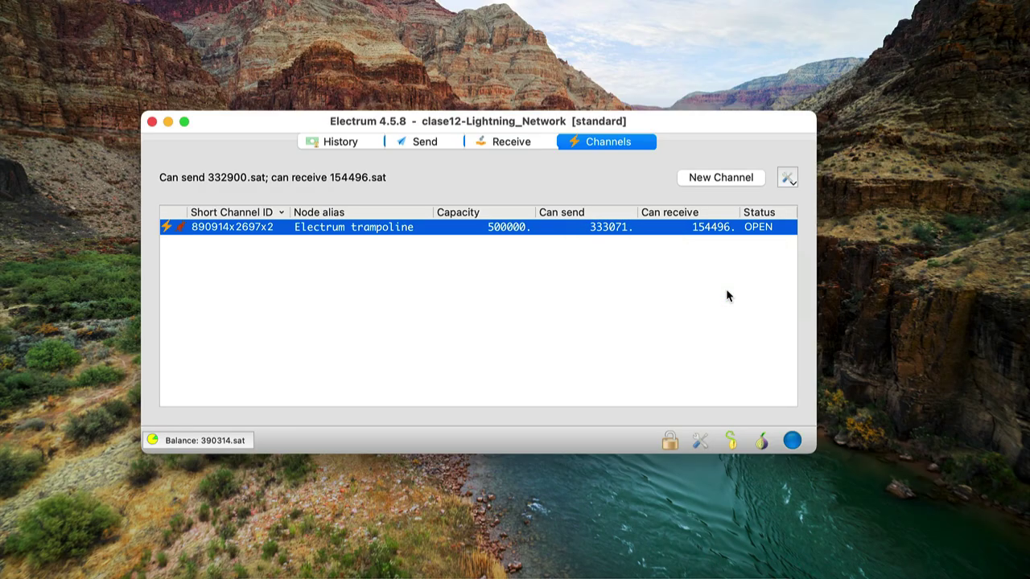
right_click(556, 229)
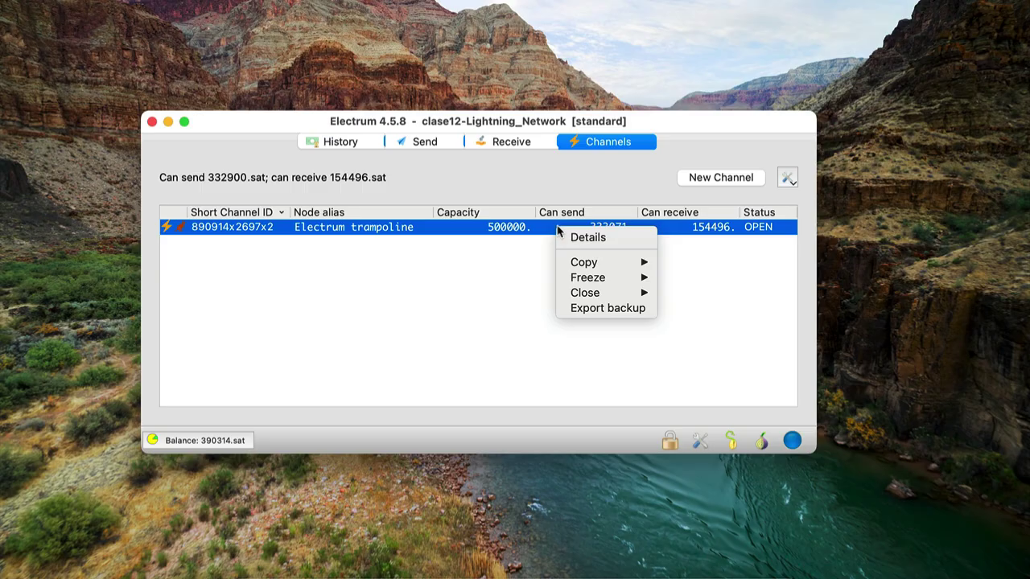
mouse_move(610, 280)
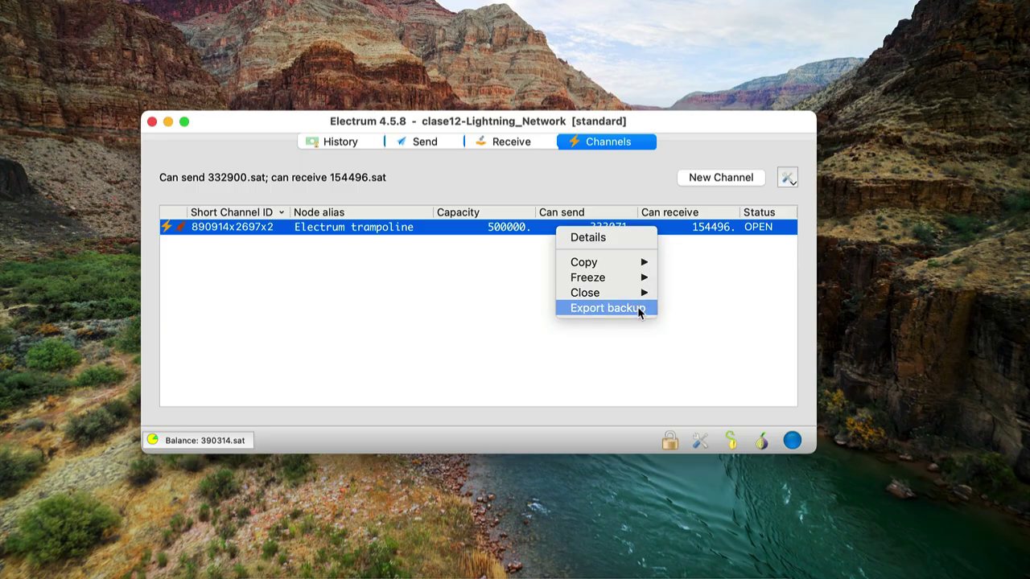
left_click(634, 312)
Show the trampoline channel's Export backup QR code dialog
left_click(634, 314)
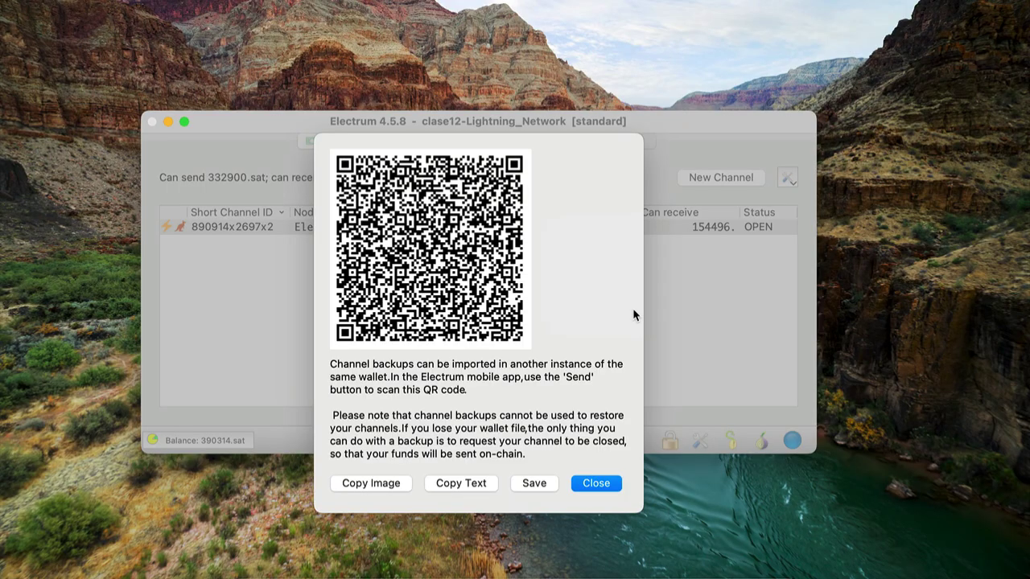
Dismiss the backup QR window and bring up the trampoline channel's options to close it
left_click(609, 487)
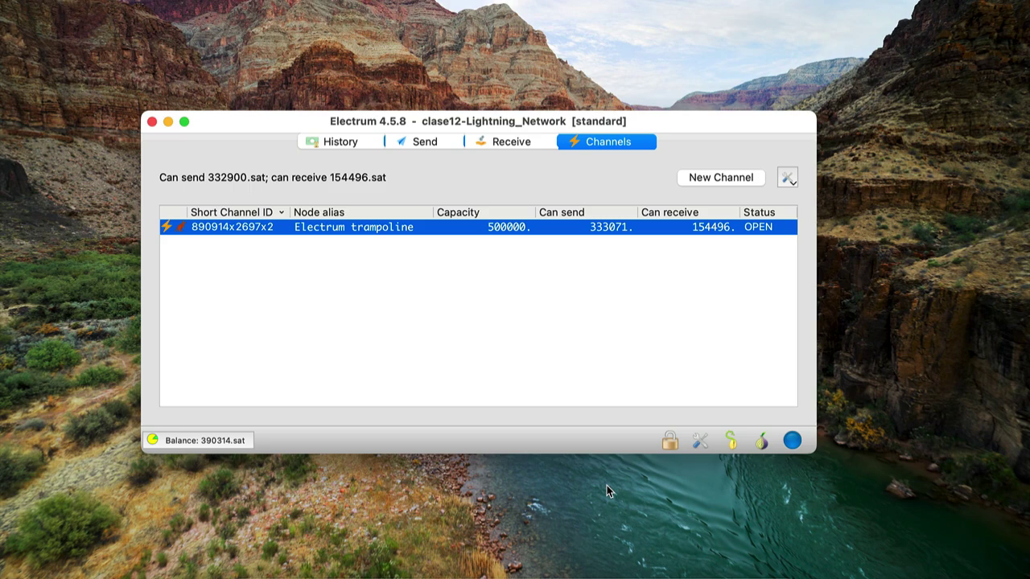
right_click(470, 233)
Open the details of the 500000-sat trampoline channel, showing it OPEN at 4.2 sat/vbyte feerate
mouse_move(511, 297)
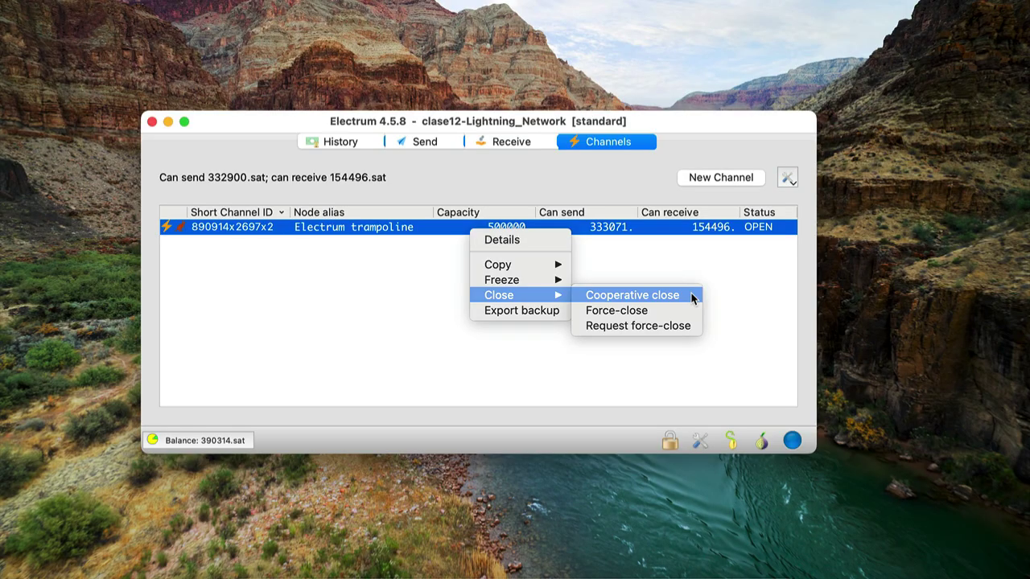
left_click(563, 334)
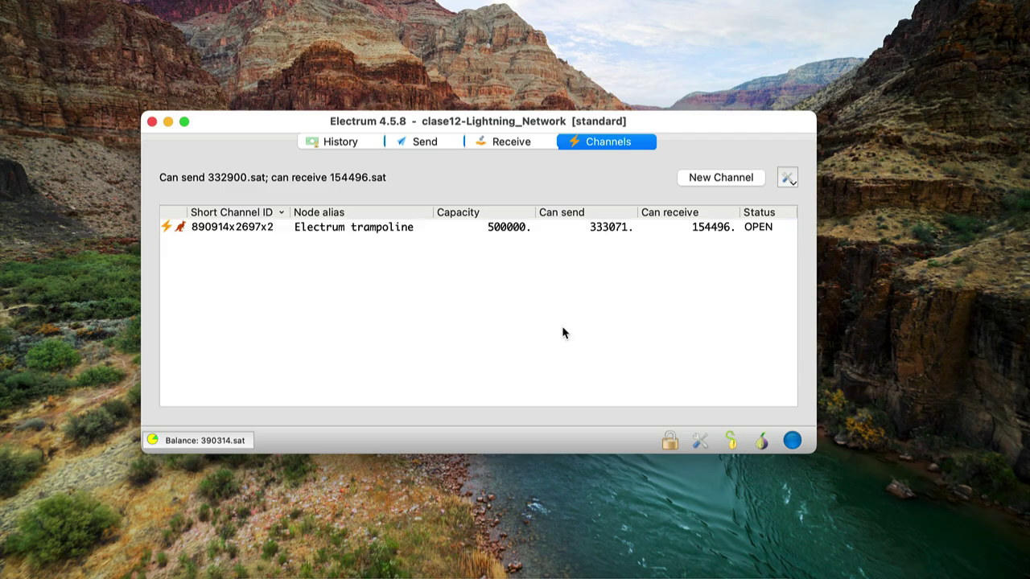
double_click(550, 228)
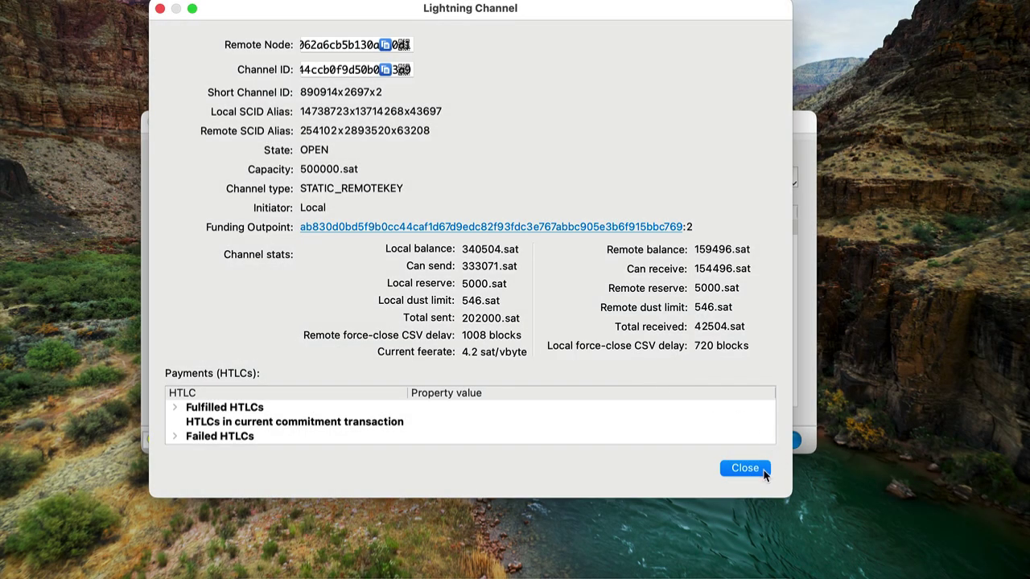
Close the Lightning Channel details window, leaving the trampoline channel OPEN in the list
left_click(763, 469)
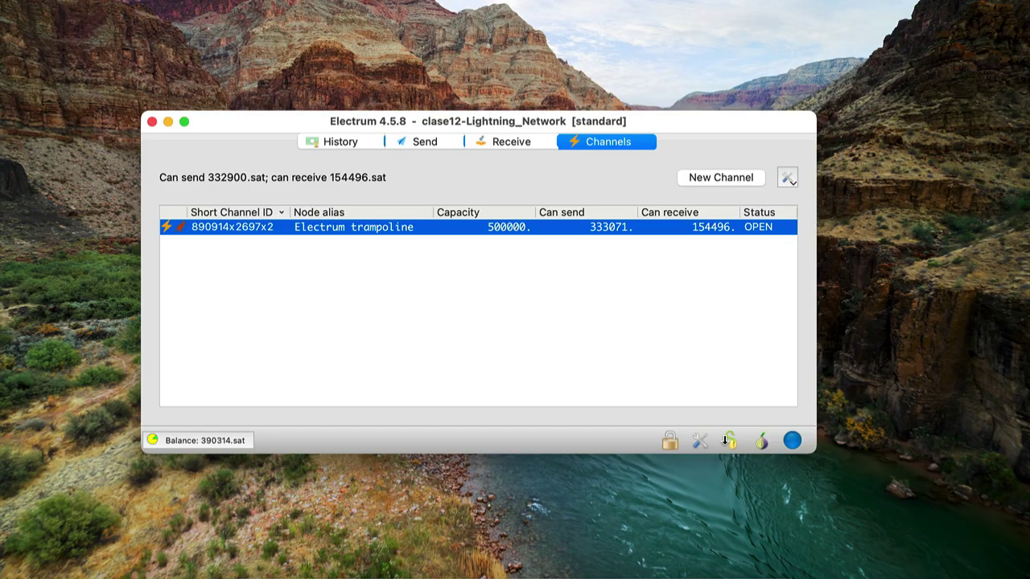
right_click(464, 233)
mouse_move(531, 296)
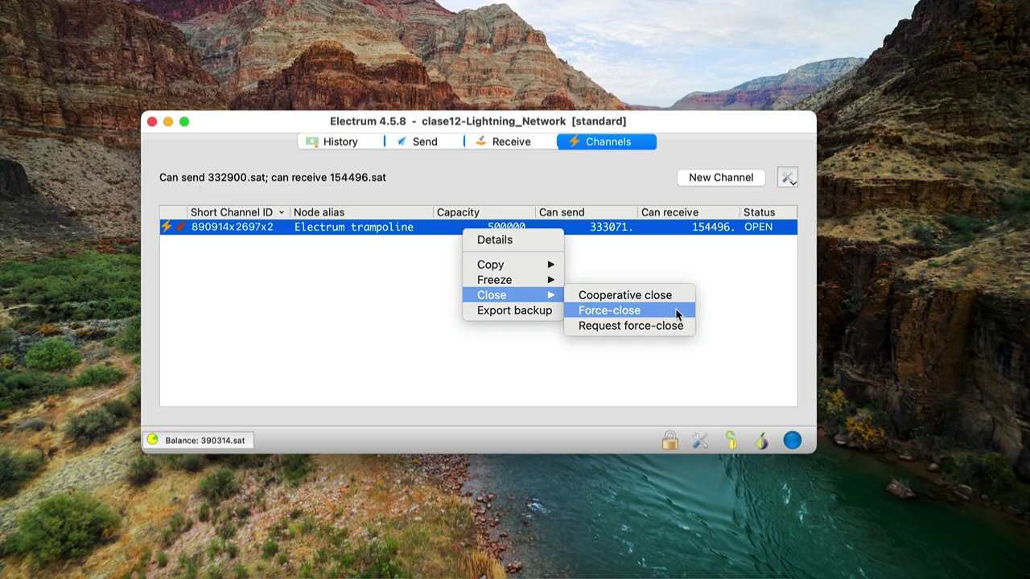
key("Escape")
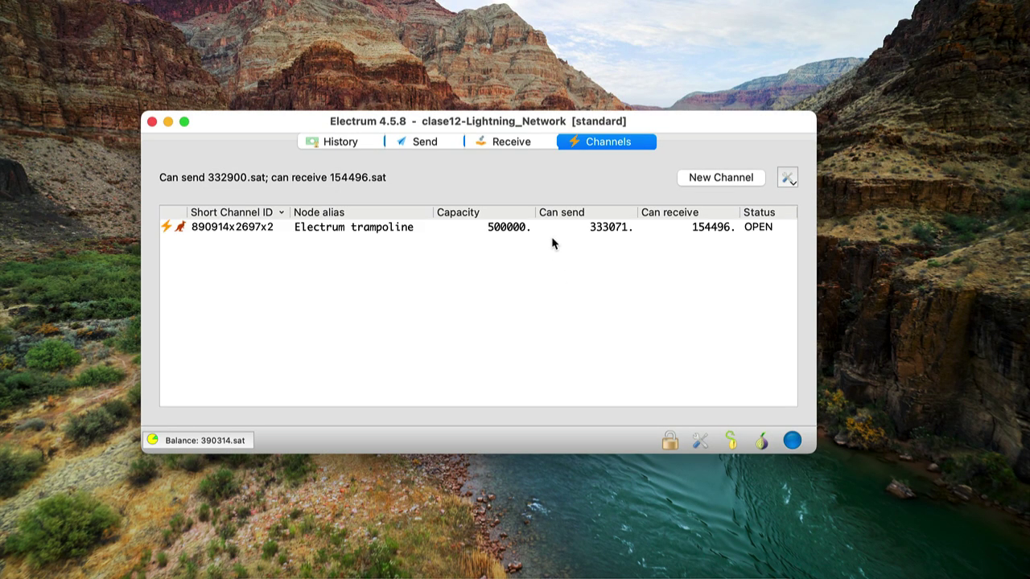
Reopen the trampoline channel's details, showing 202000 sat sent and 42504 sat received
double_click(547, 233)
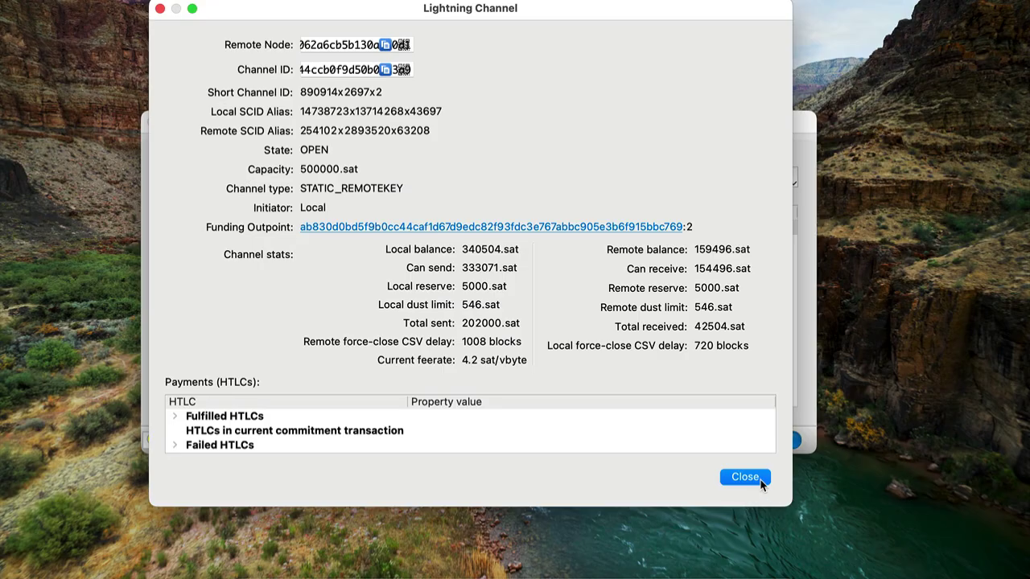
Dismiss the Lightning Channel details to get back to the channel list
left_click(745, 478)
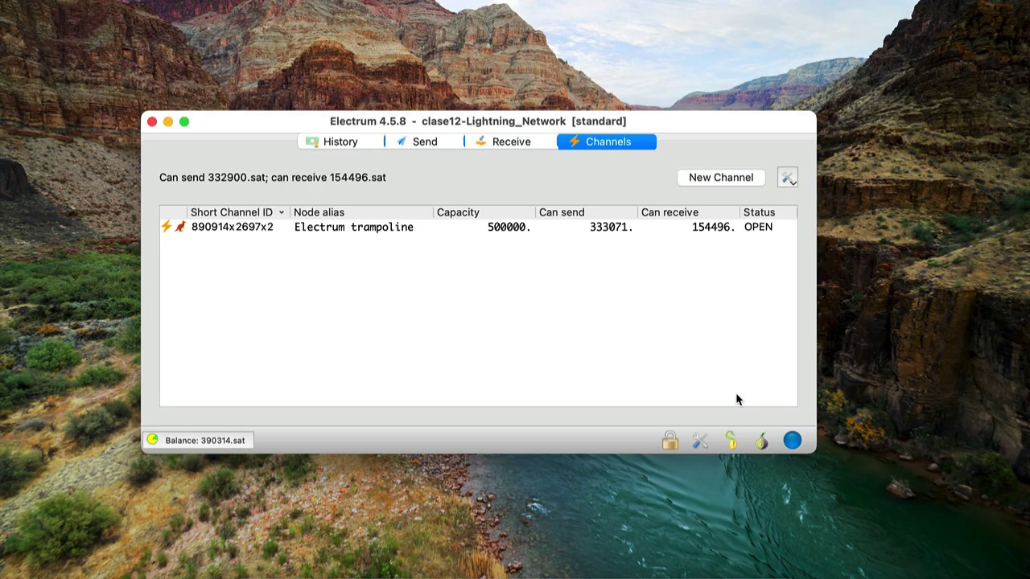
left_click(697, 449)
left_click(577, 197)
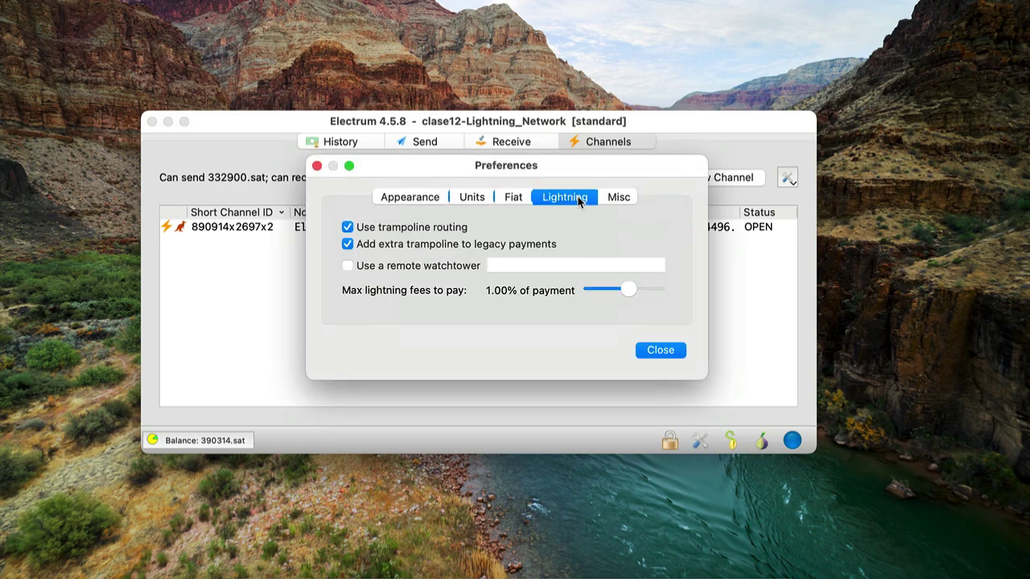
left_click(347, 271)
left_click(520, 265)
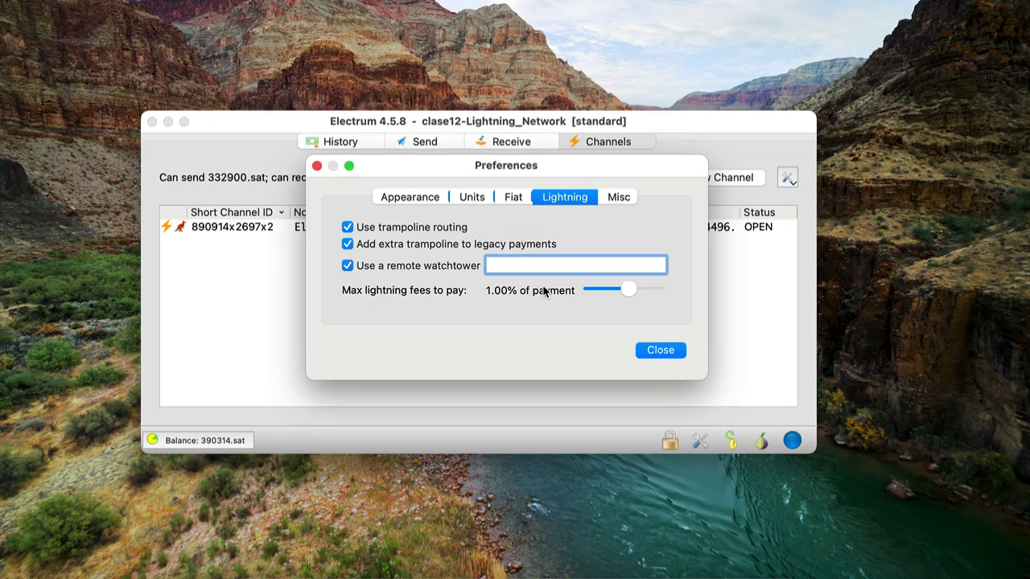
left_click(348, 268)
left_click(679, 353)
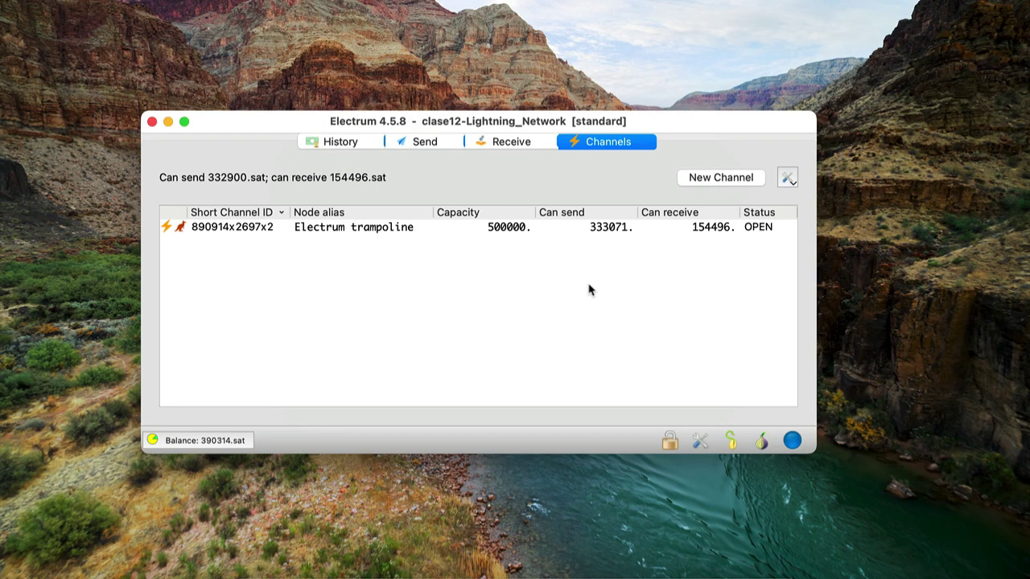
right_click(542, 230)
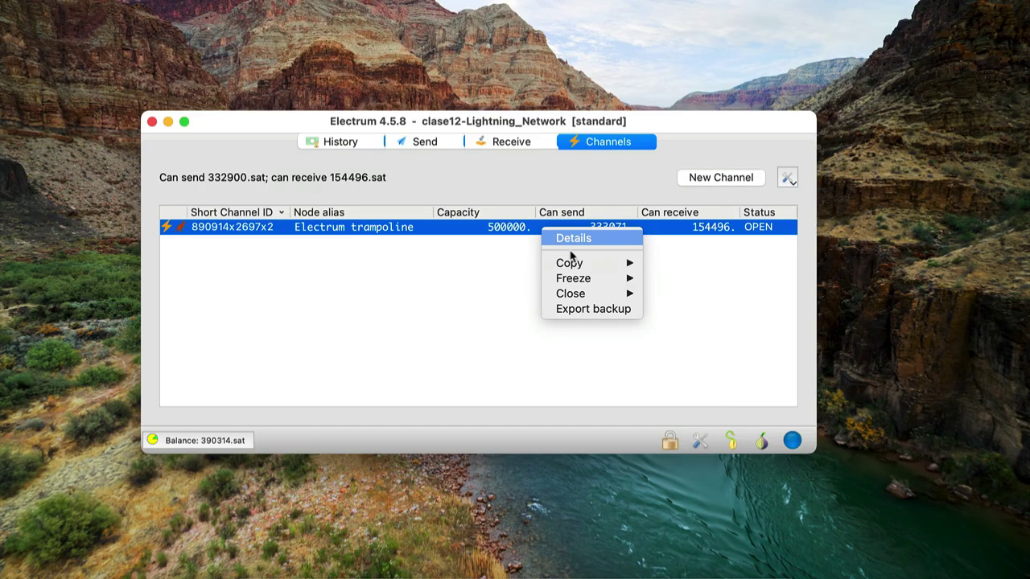
mouse_move(602, 294)
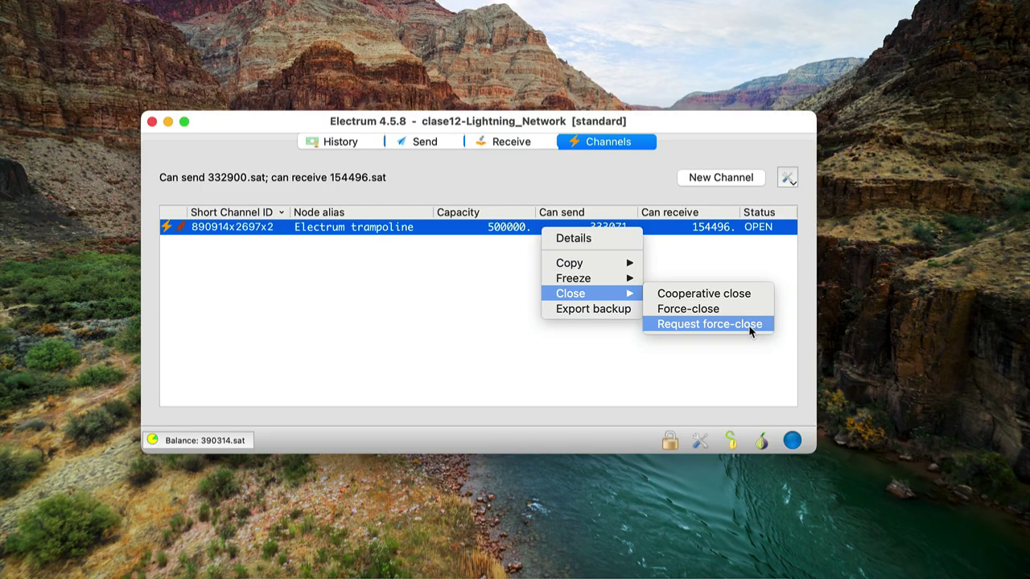
left_click(564, 350)
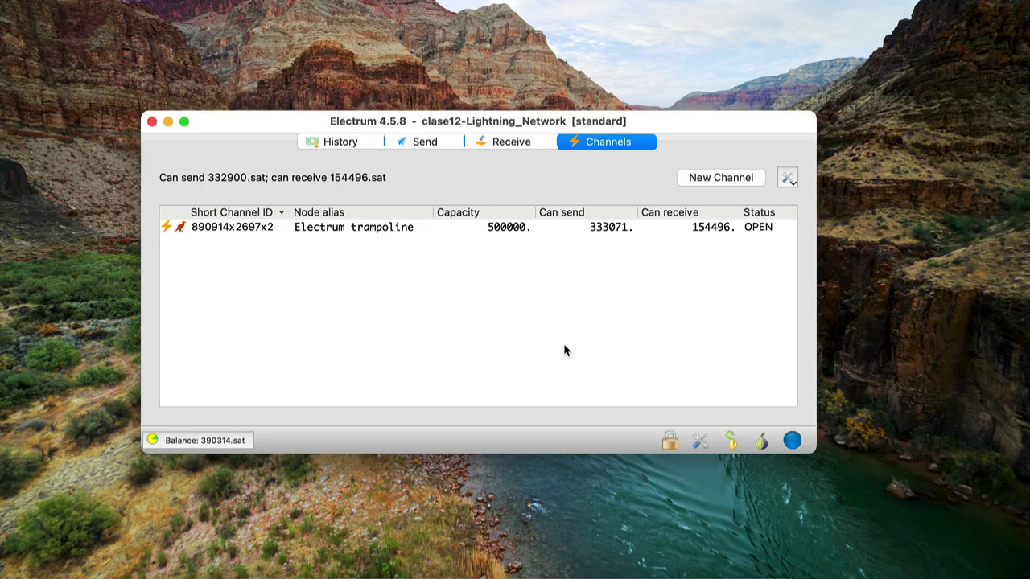
Start a new wallet and name it test_backup_LN
key("super+n")
double_click(478, 200)
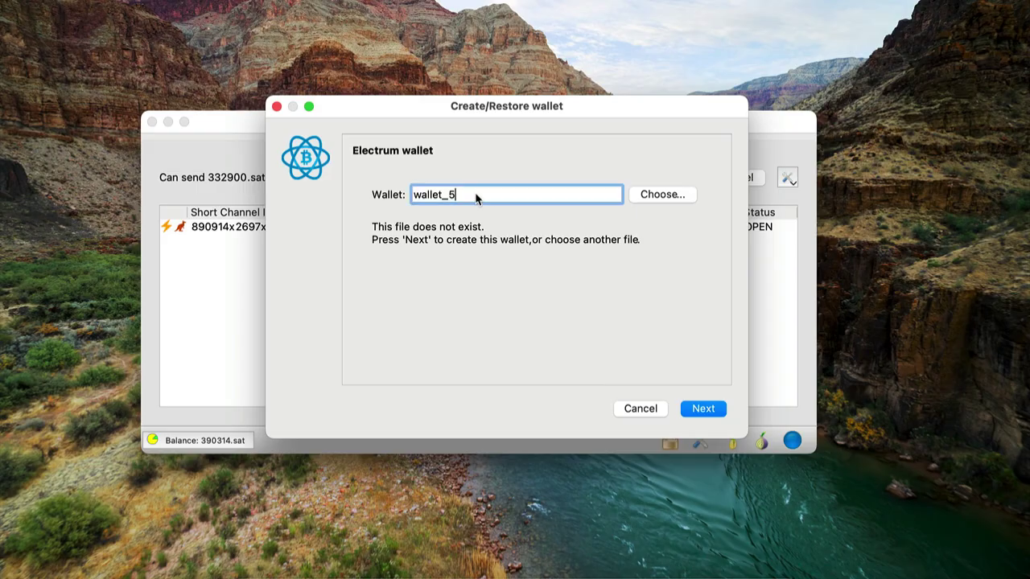
key("BackSpace")
type("test_backup_LN")
left_click(718, 411)
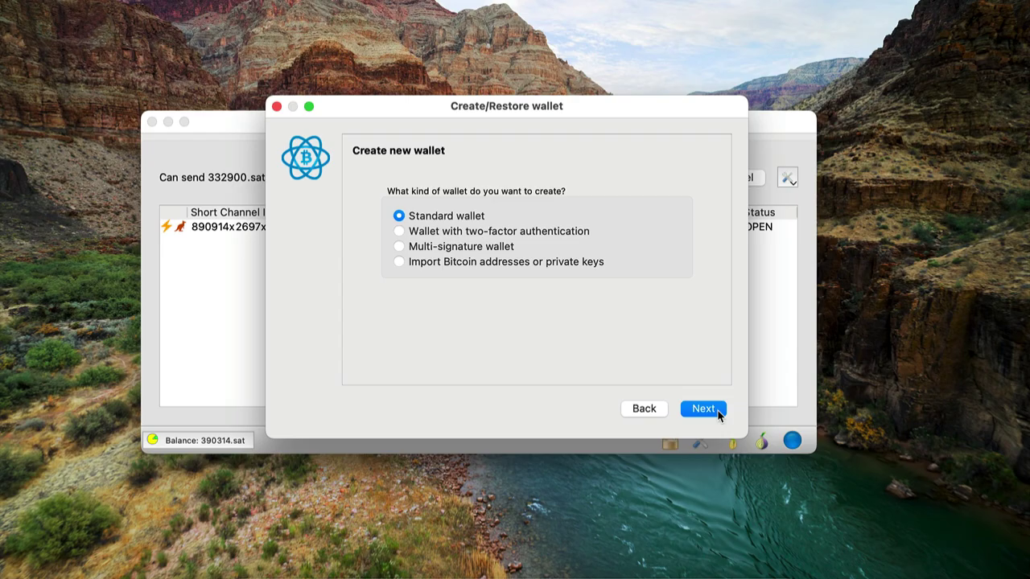
Restore it as a standard wallet from the existing pasted seed phrase
left_click(718, 410)
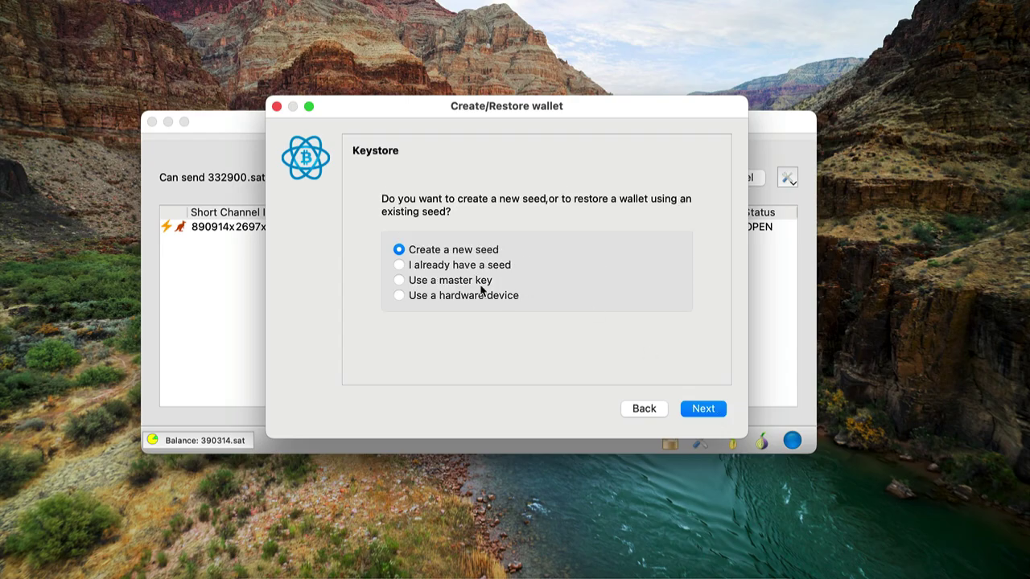
left_click(399, 265)
left_click(703, 410)
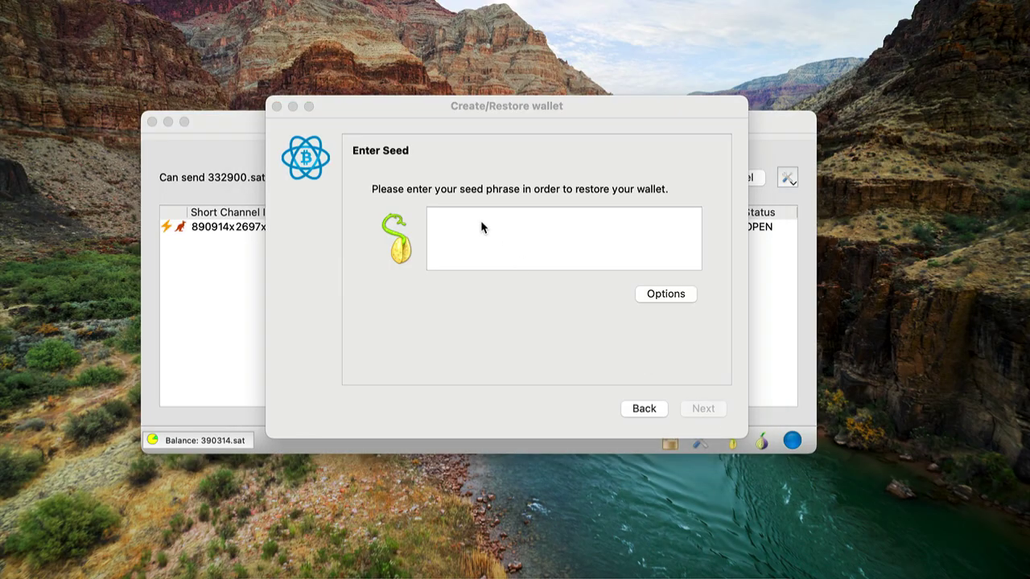
key("super+v")
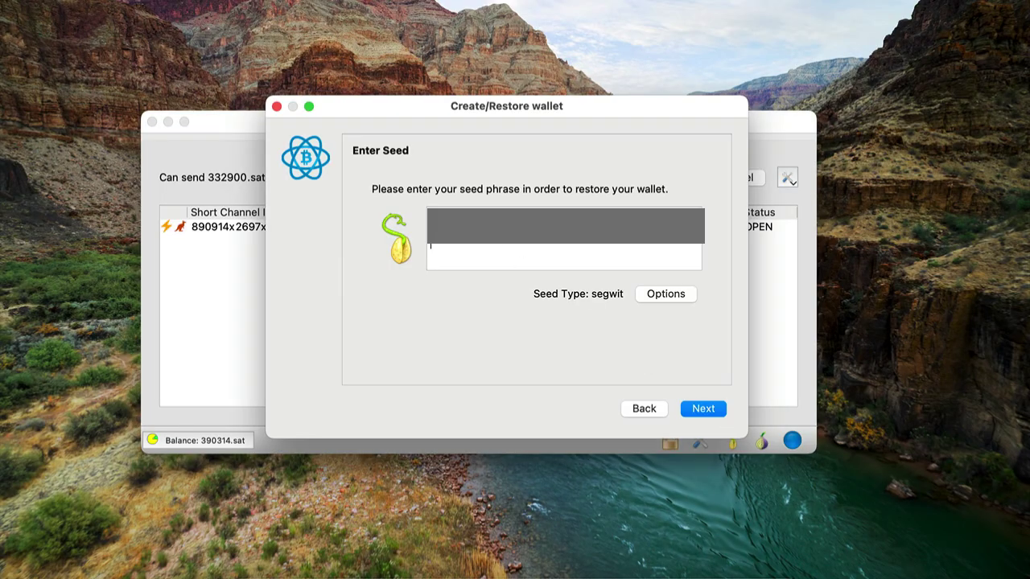
left_click(712, 411)
left_click(719, 412)
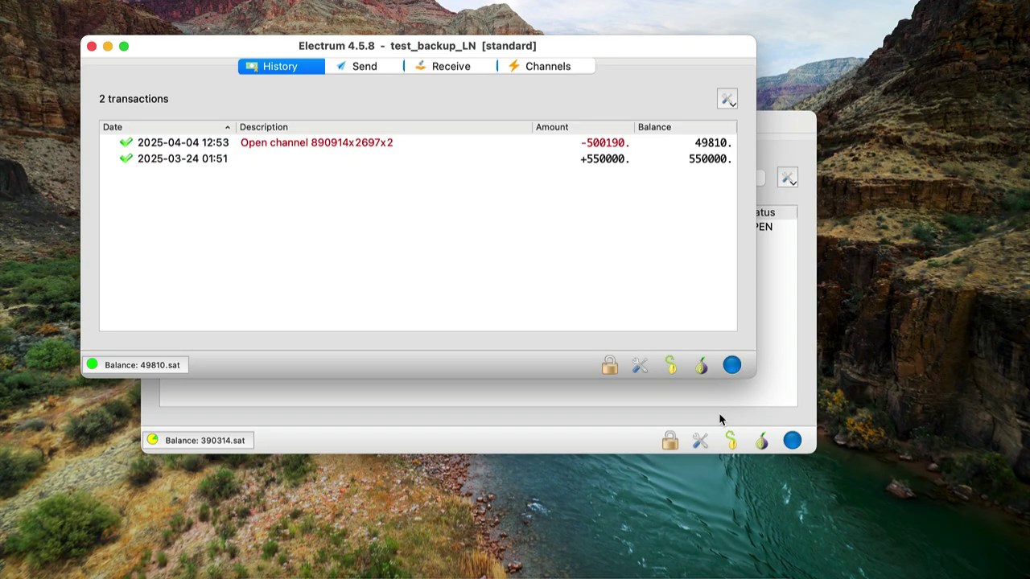
Inspect the restored wallet's funded channel without acting, then close the test_backup_LN window
left_click_drag(607, 45, 630, 192)
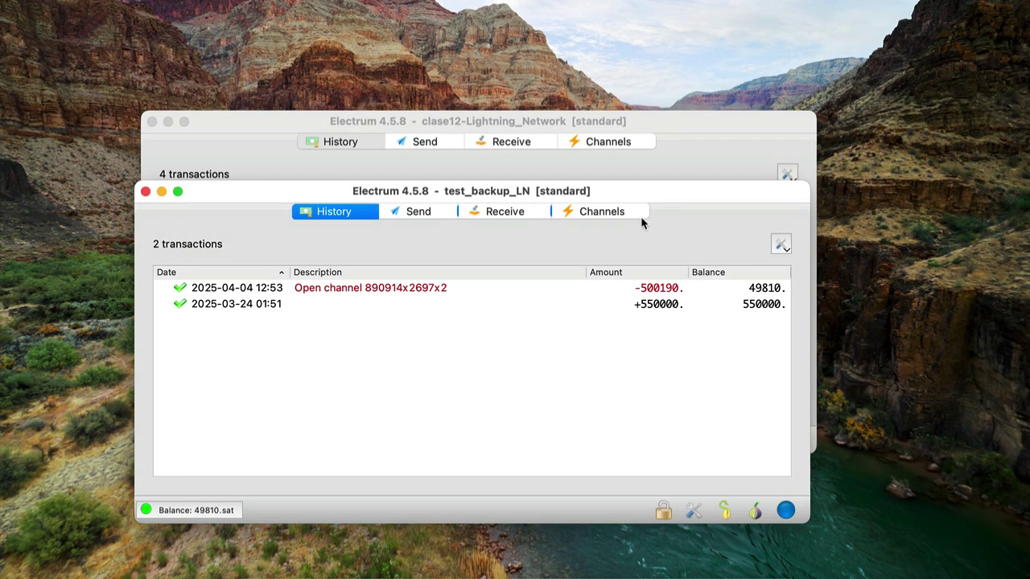
left_click(636, 216)
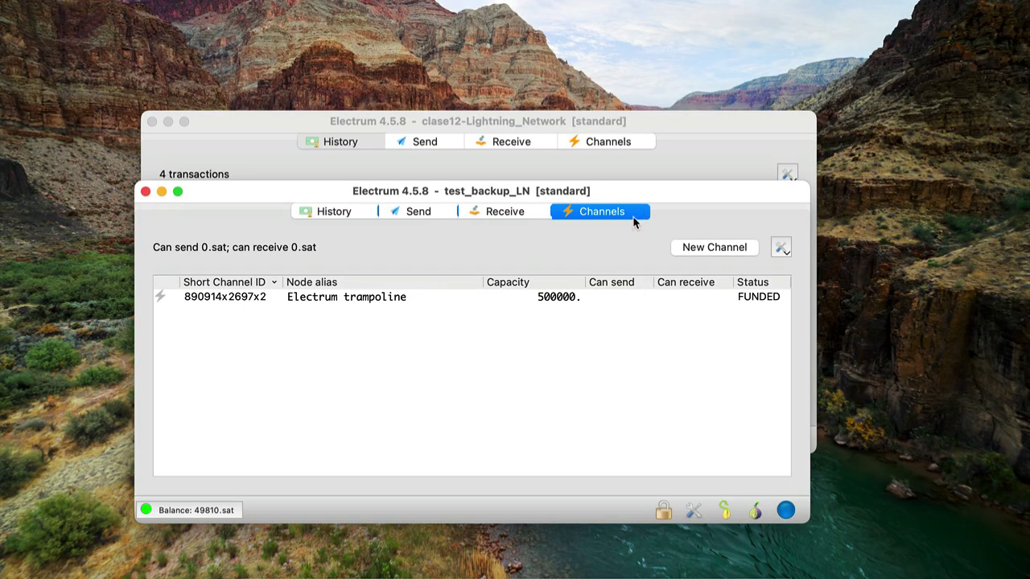
right_click(597, 300)
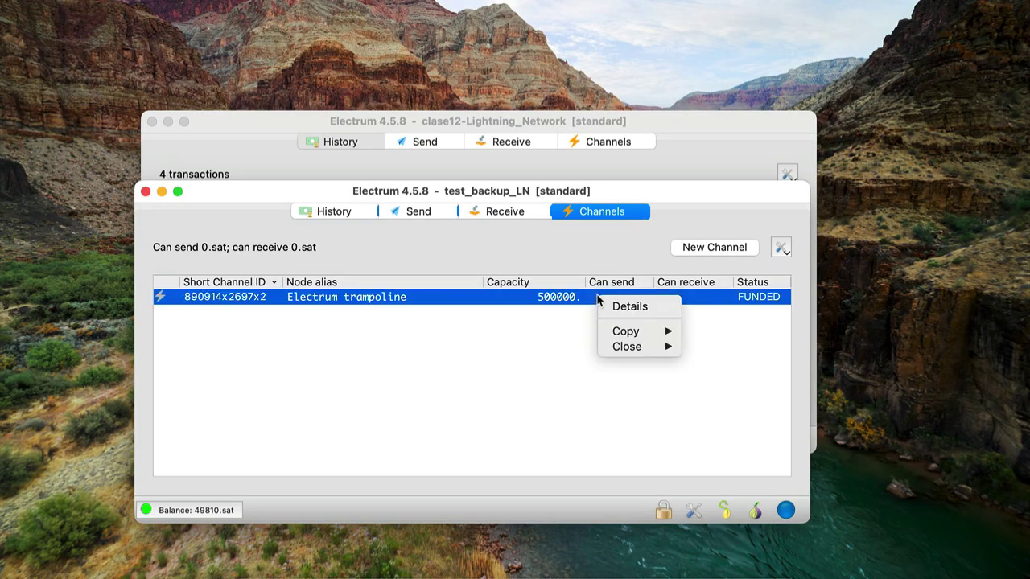
mouse_move(660, 347)
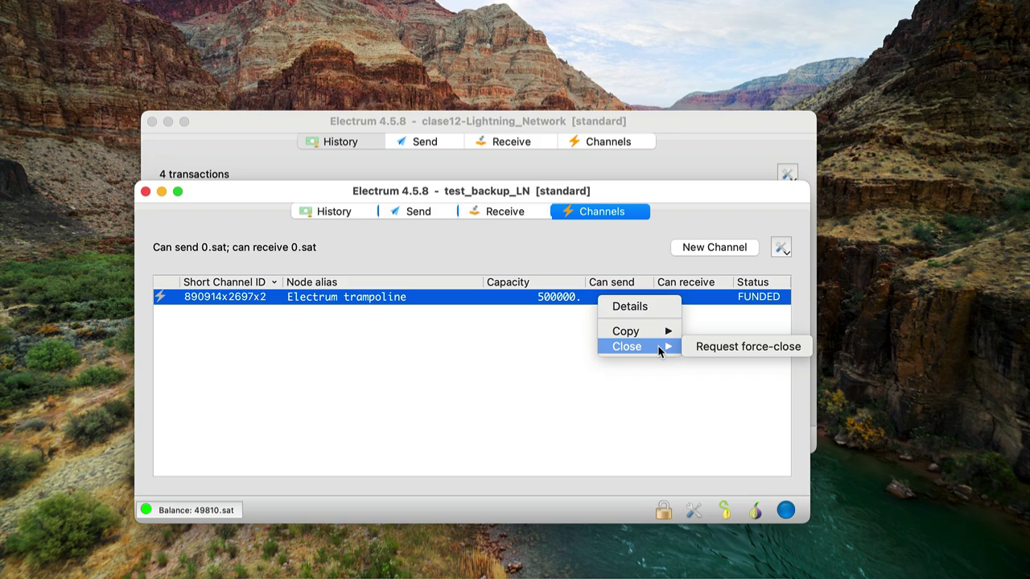
left_click(580, 391)
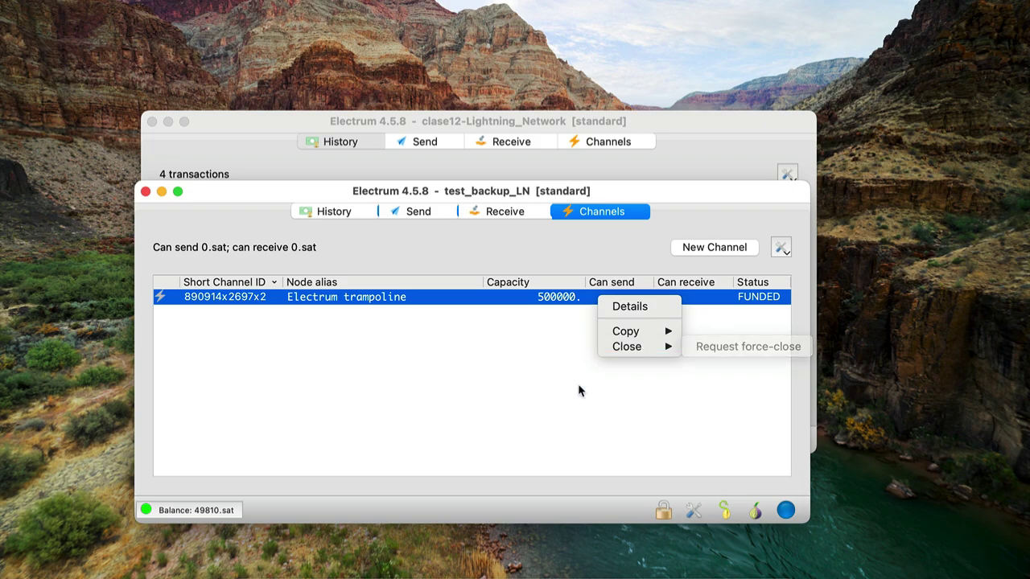
left_click(145, 191)
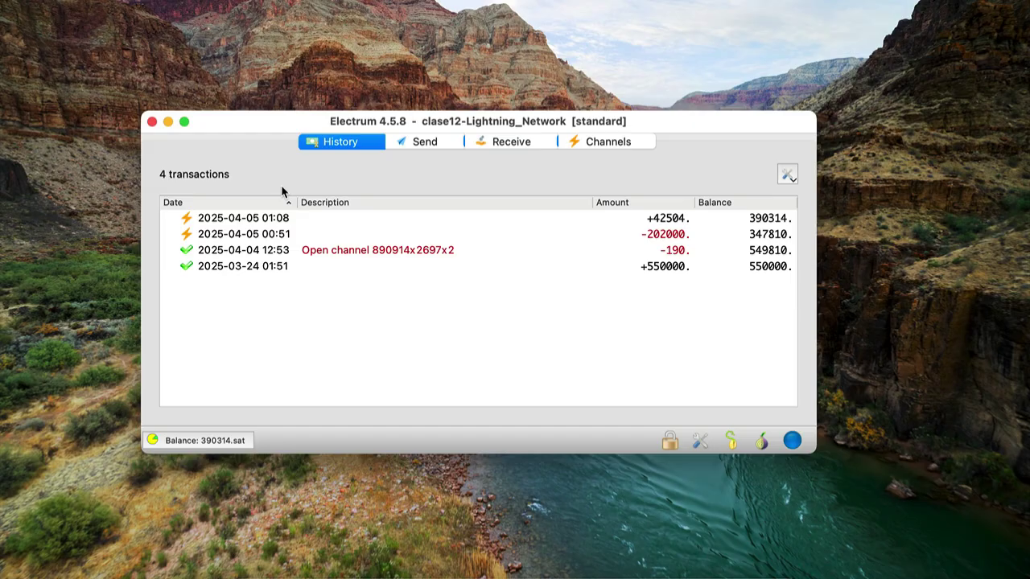
left_click(247, 573)
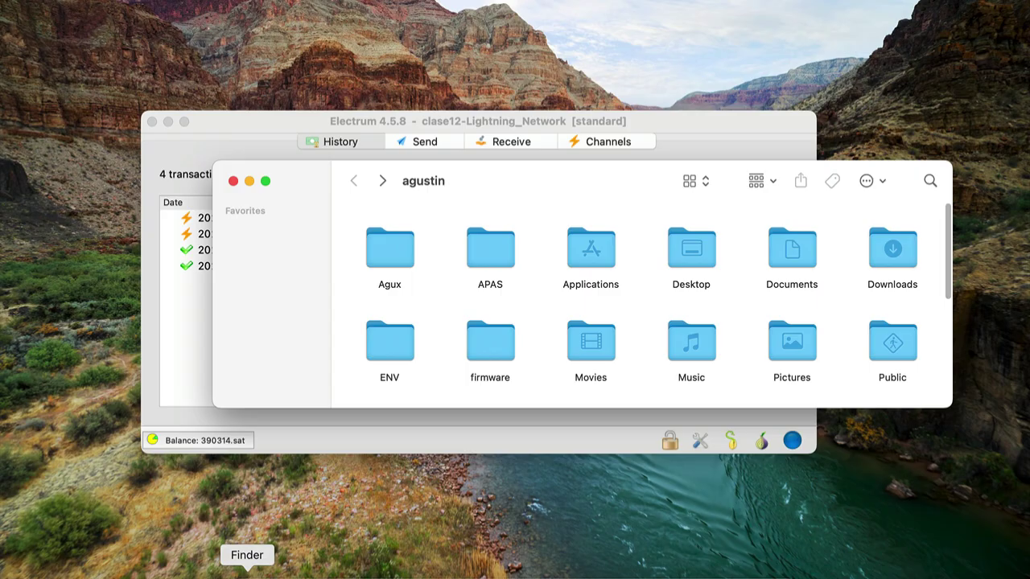
key("super+shift+period")
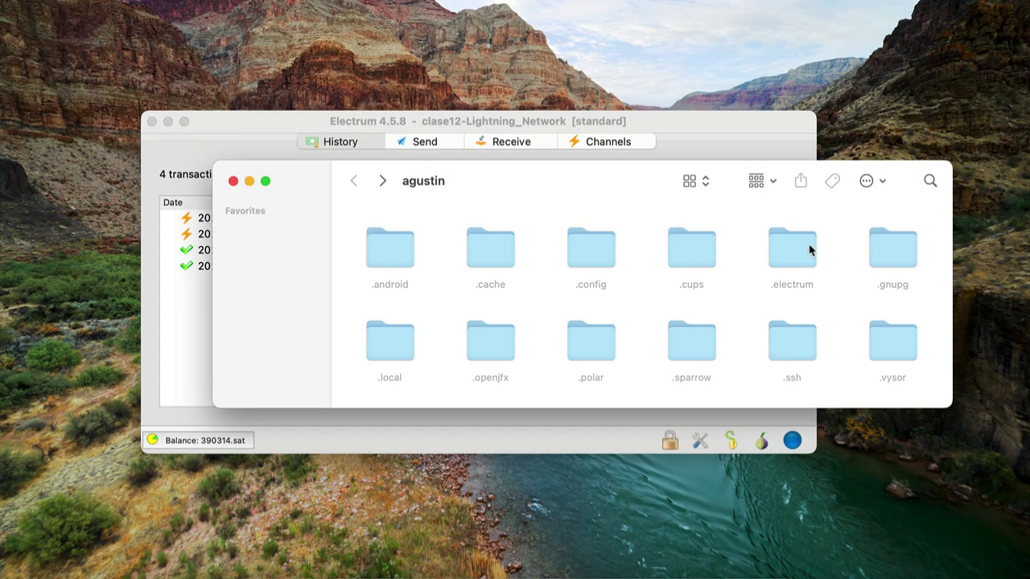
double_click(799, 245)
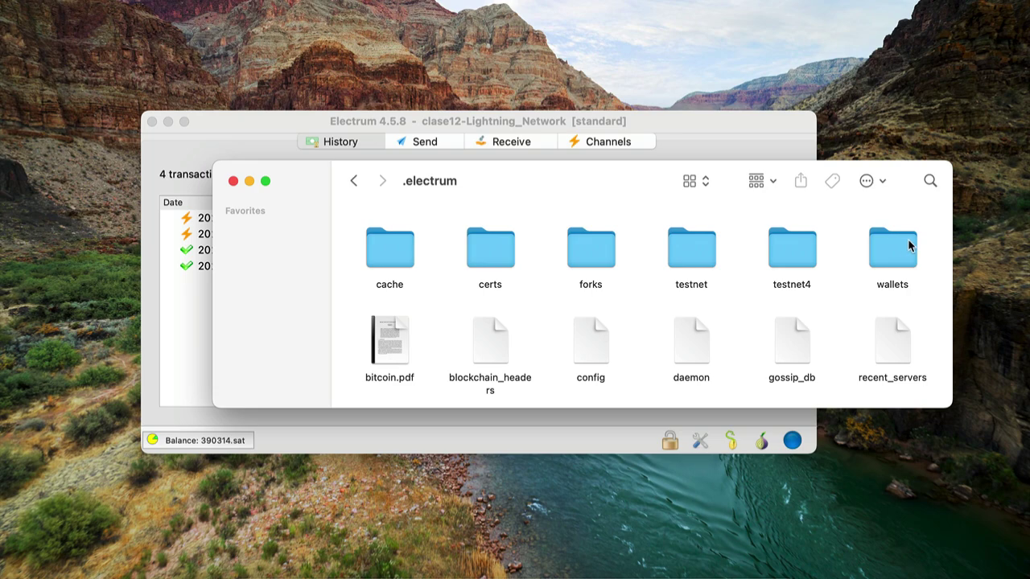
double_click(909, 245)
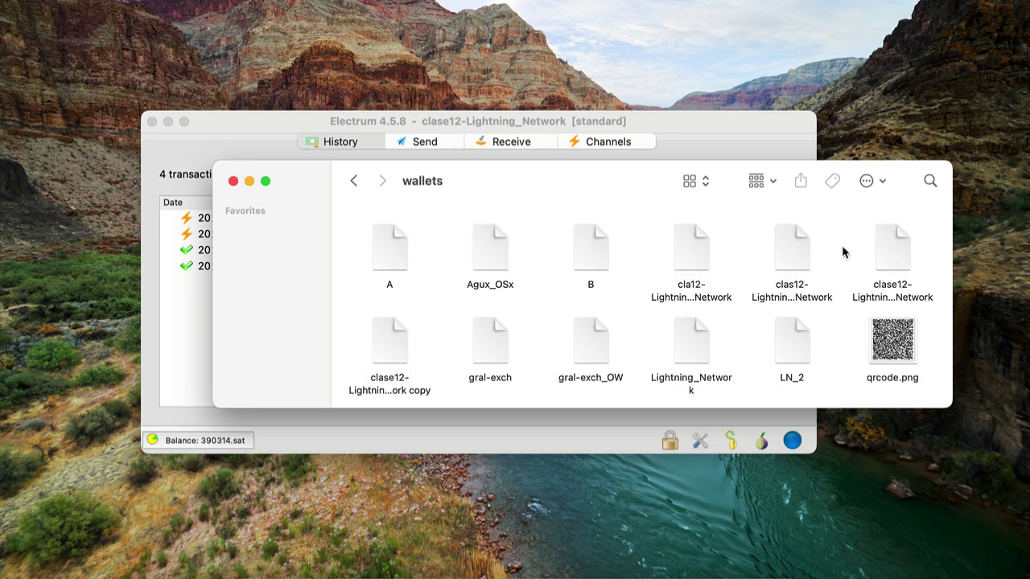
left_click(904, 246)
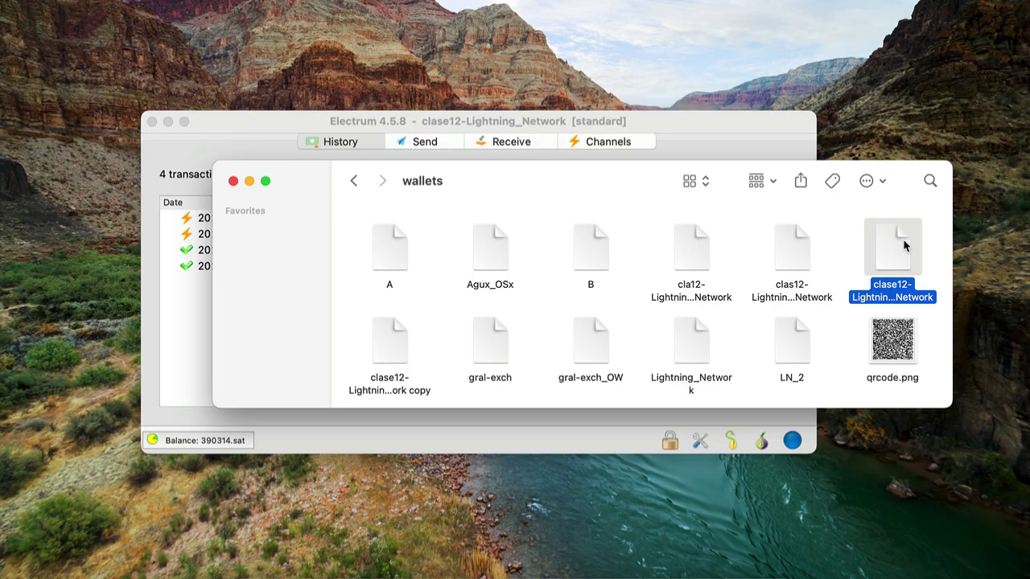
left_click(234, 181)
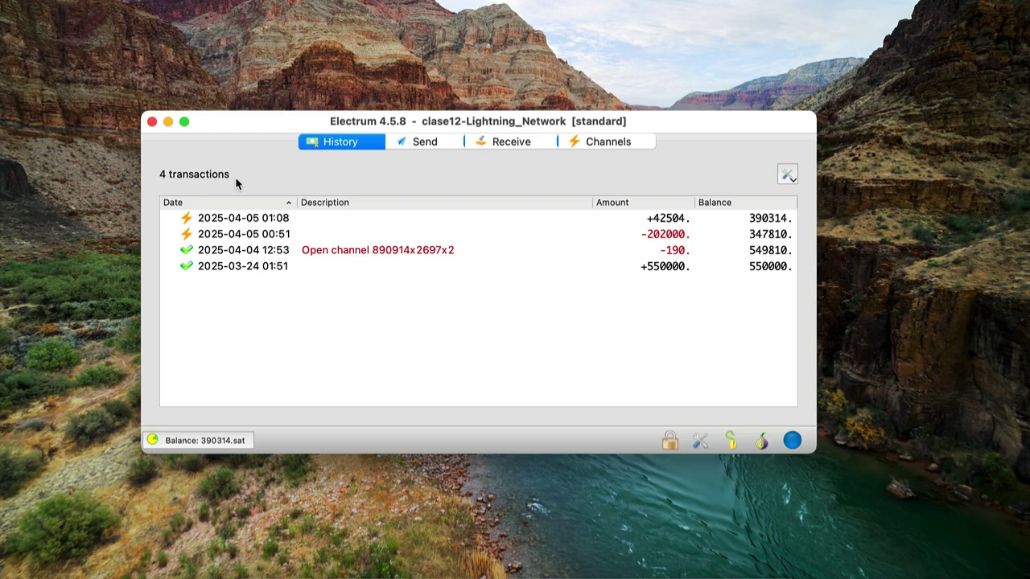
Show the Channels tab and check mempool.space in the browser before minimising it
left_click(635, 142)
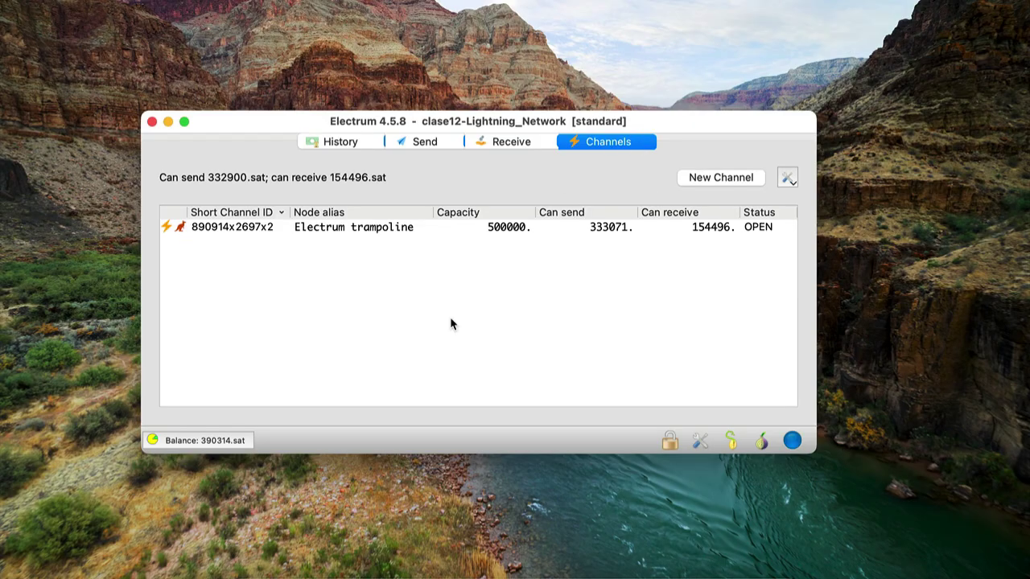
left_click(334, 572)
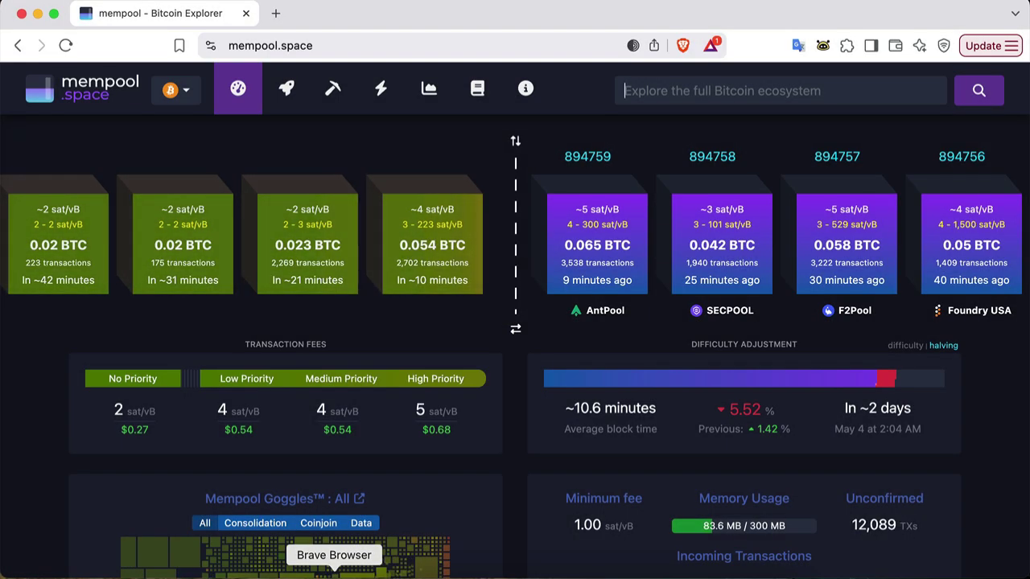
left_click(38, 13)
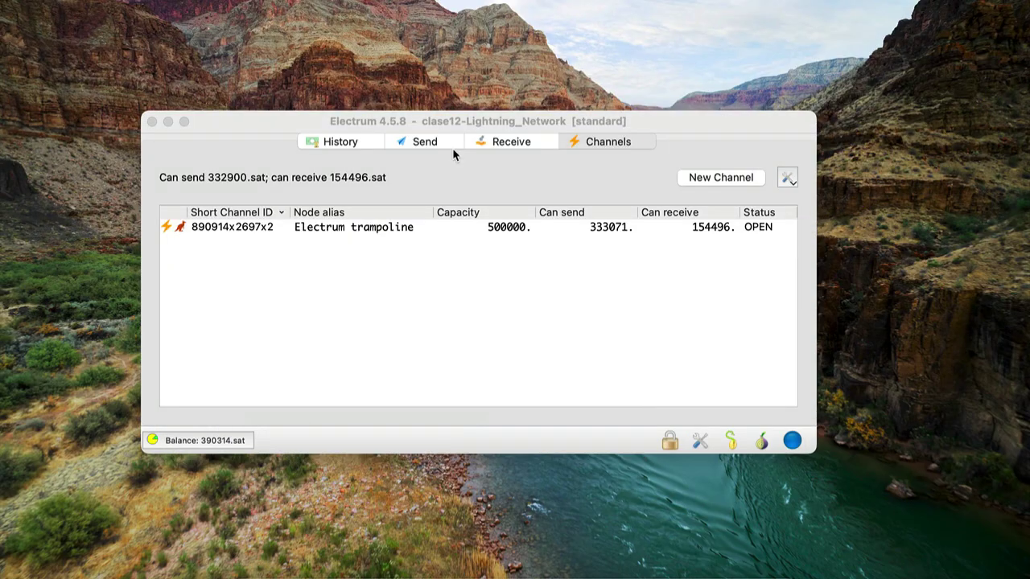
View the trampoline channel's details in an enlarged dialog, then close them
double_click(547, 226)
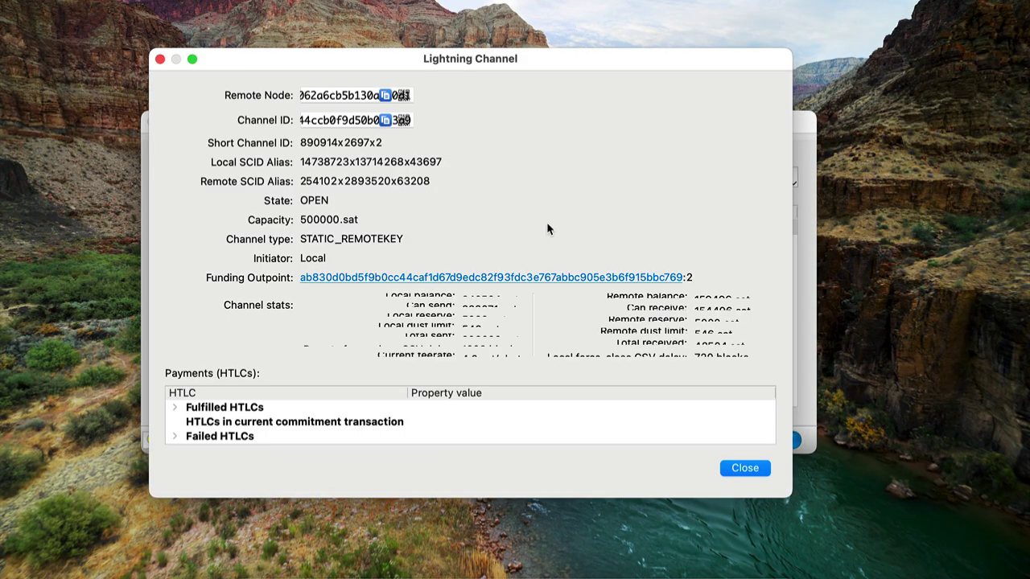
left_click_drag(569, 48, 570, 0)
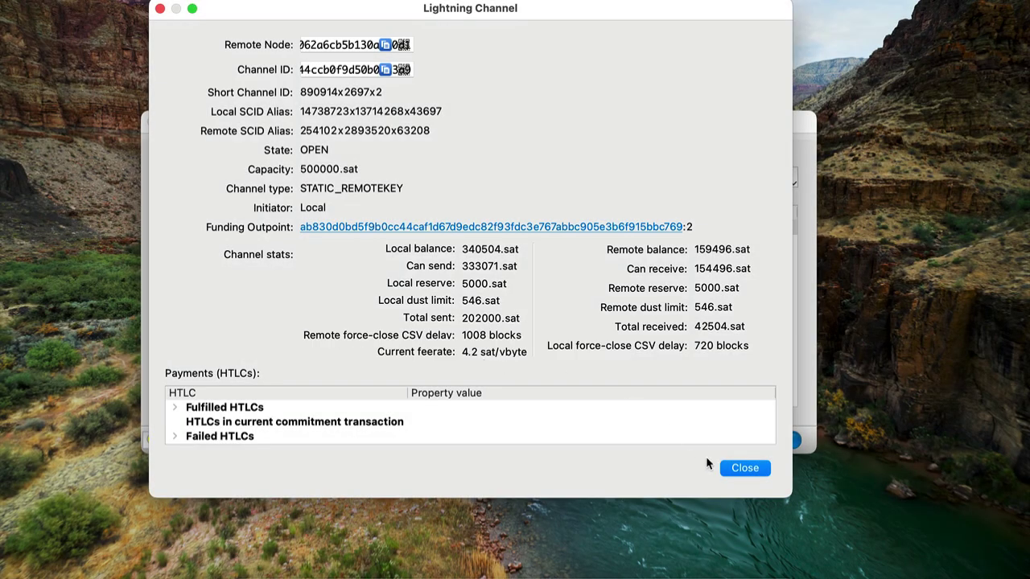
left_click(745, 469)
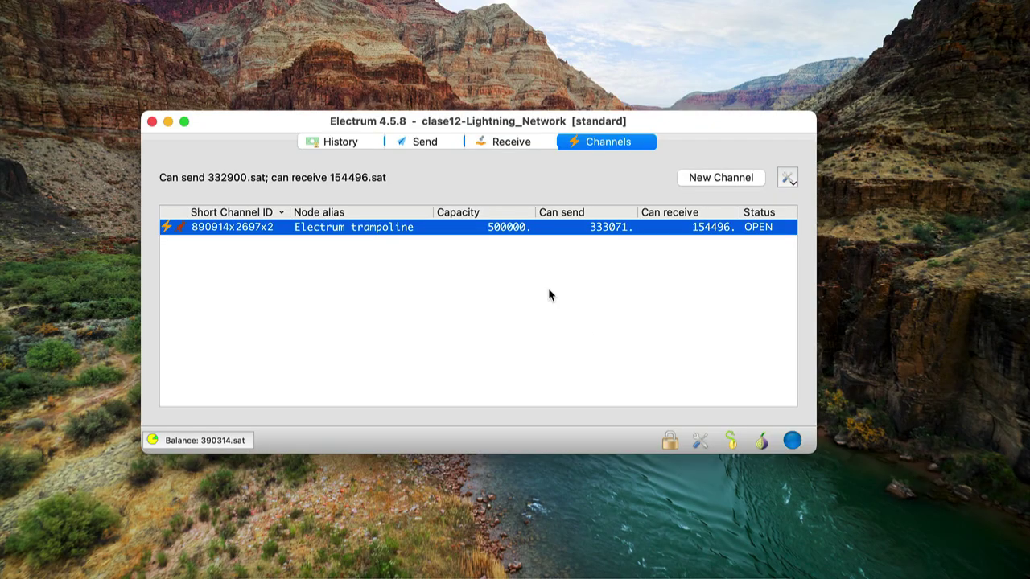
Cooperatively close the 500000-sat trampoline channel and acknowledge the Channel closed message
right_click(451, 234)
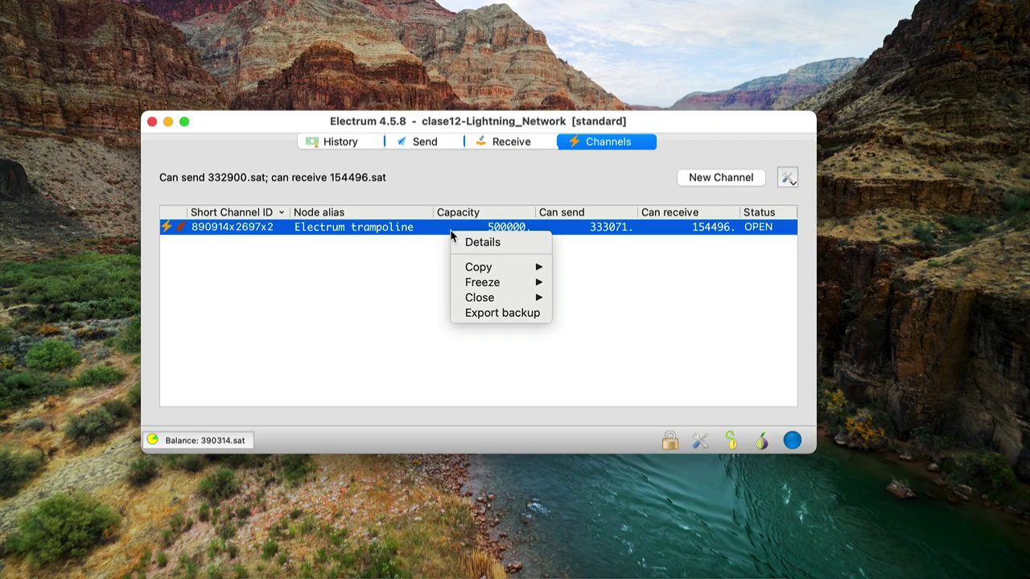
mouse_move(524, 296)
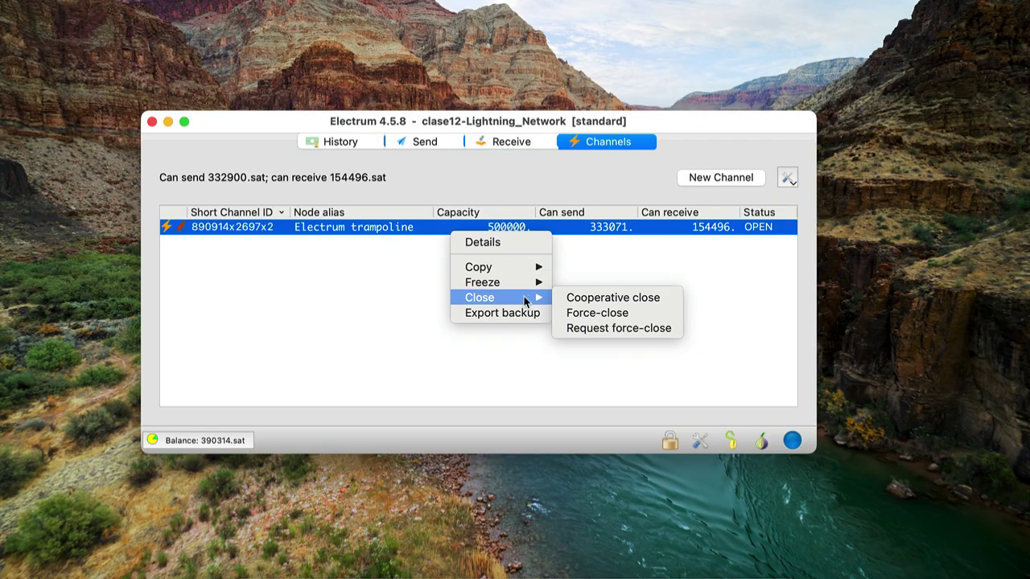
left_click(660, 297)
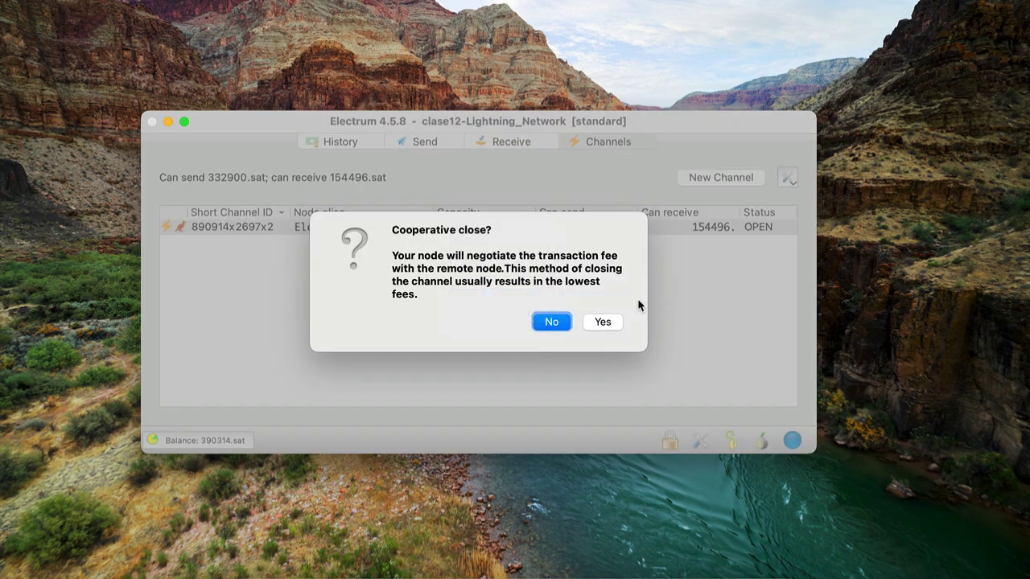
left_click(607, 322)
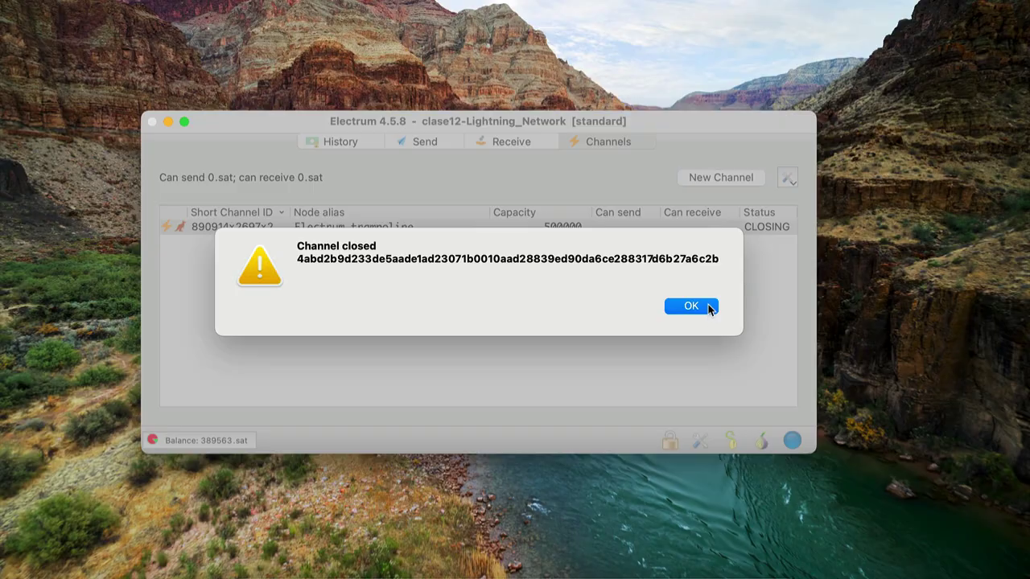
left_click(690, 305)
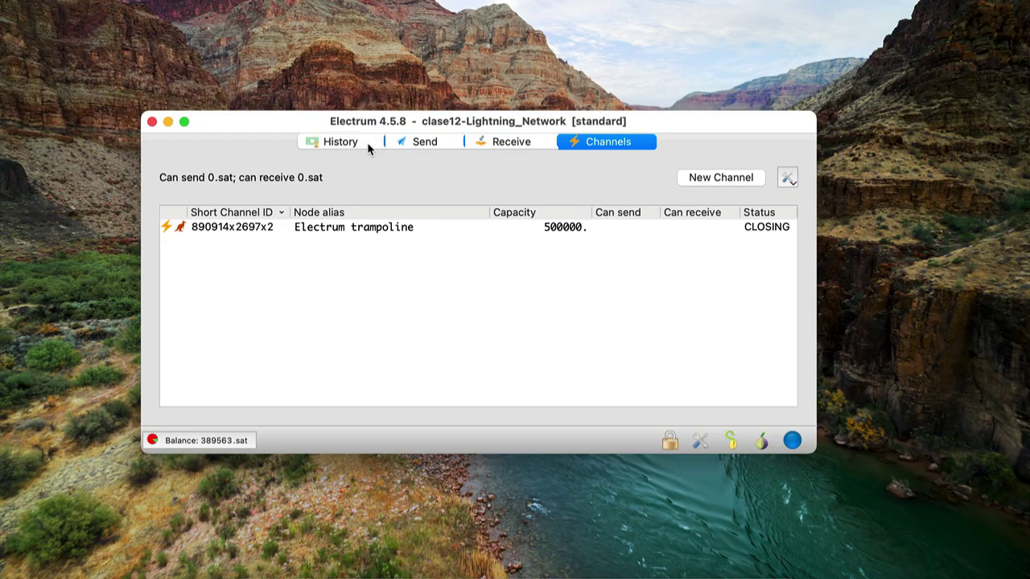
Show the History tab with the unconfirmed Close channel transaction of -751 sat
left_click(367, 145)
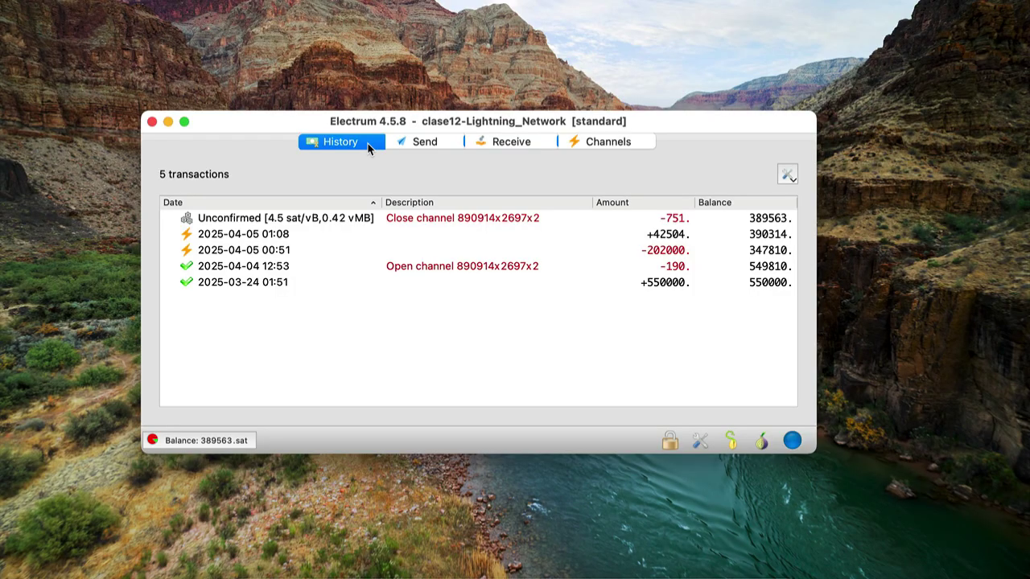
Check the close transaction's details, then view the Channels tab showing the channel CLOSED
right_click(444, 219)
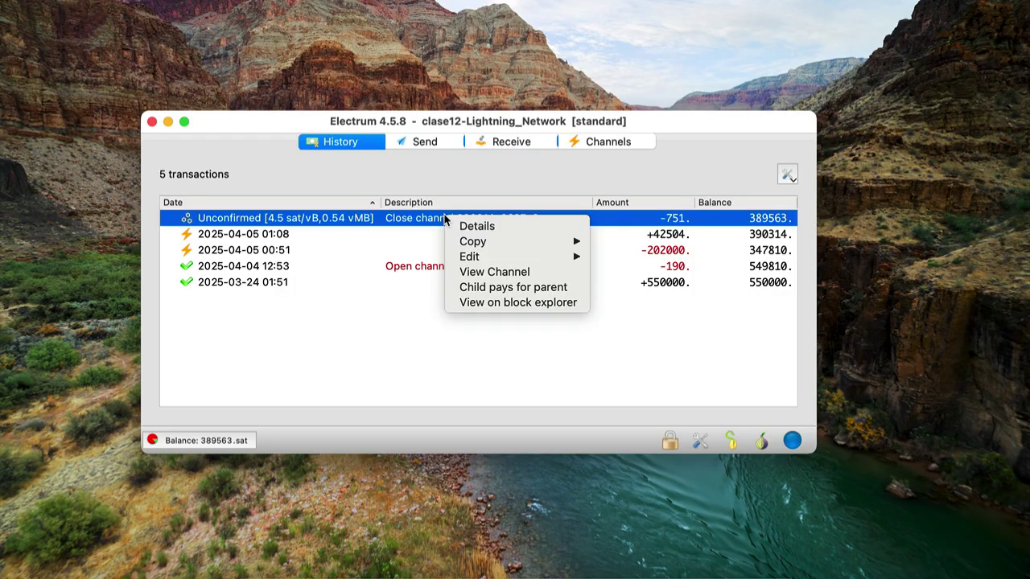
left_click(494, 228)
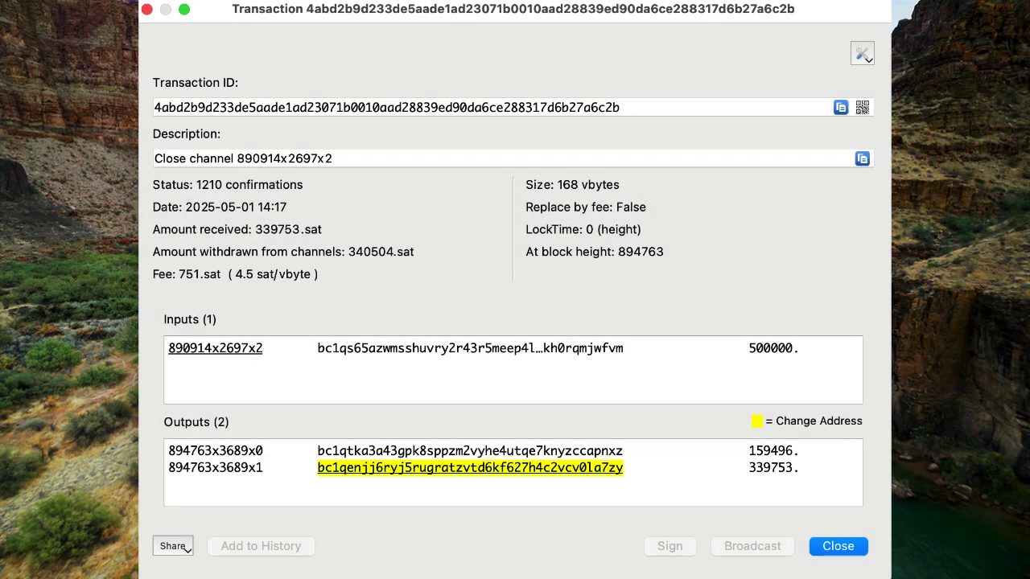
key("Escape")
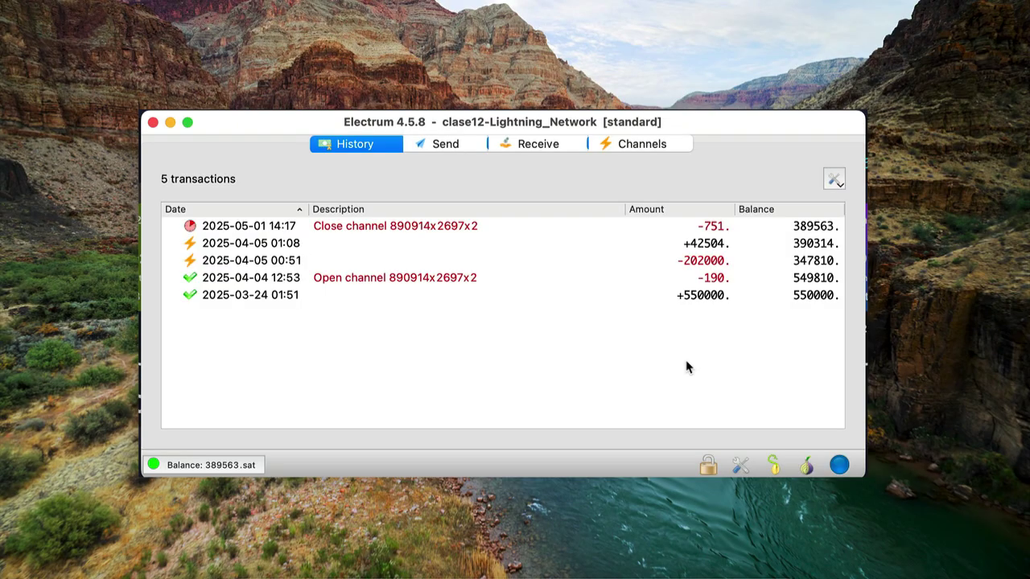
left_click(648, 145)
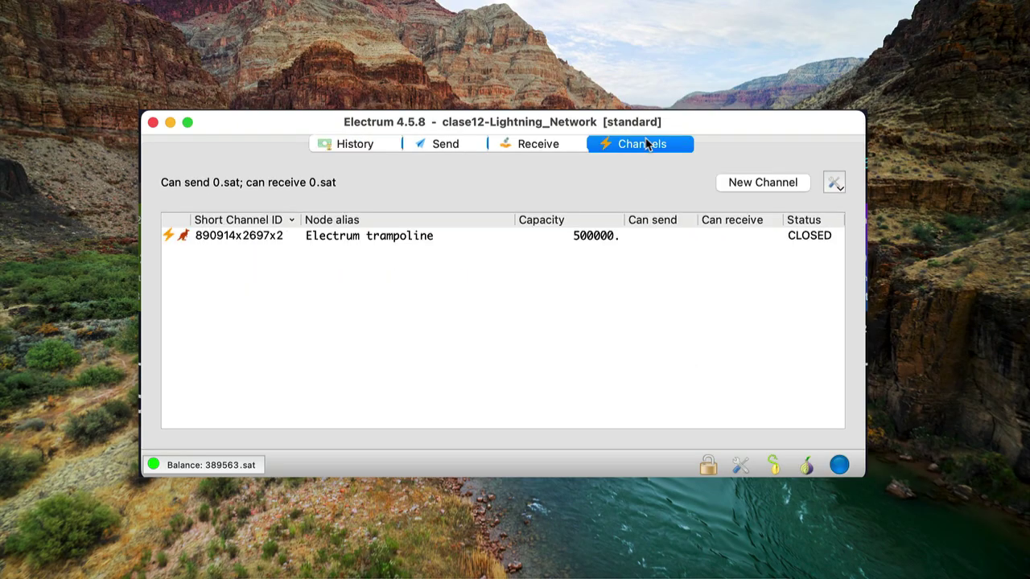